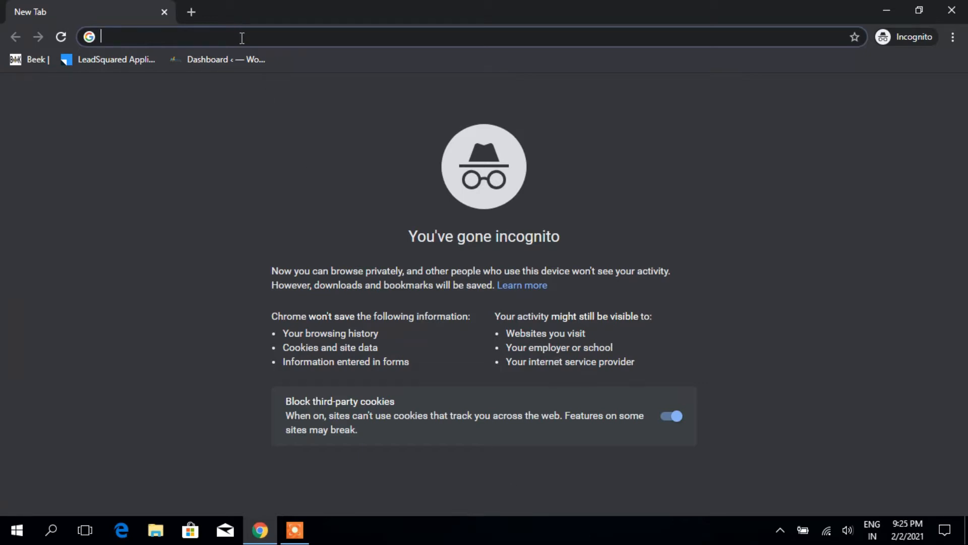
Step: Search for 'google forms', go to the Google Forms site and start a blank form
{"action": "type", "text": "F"}
{"action": "type", "text": "o"}
{"action": "key", "text": "BackSpace"}
{"action": "key", "text": "BackSpace"}
{"action": "type", "text": "goo"}
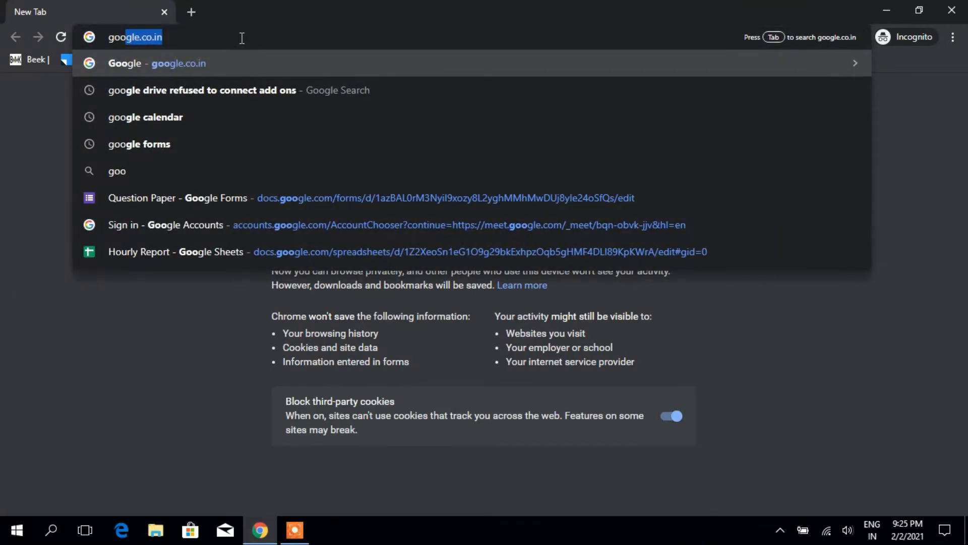
{"action": "key", "text": "BackSpace"}
{"action": "type", "text": "gle "}
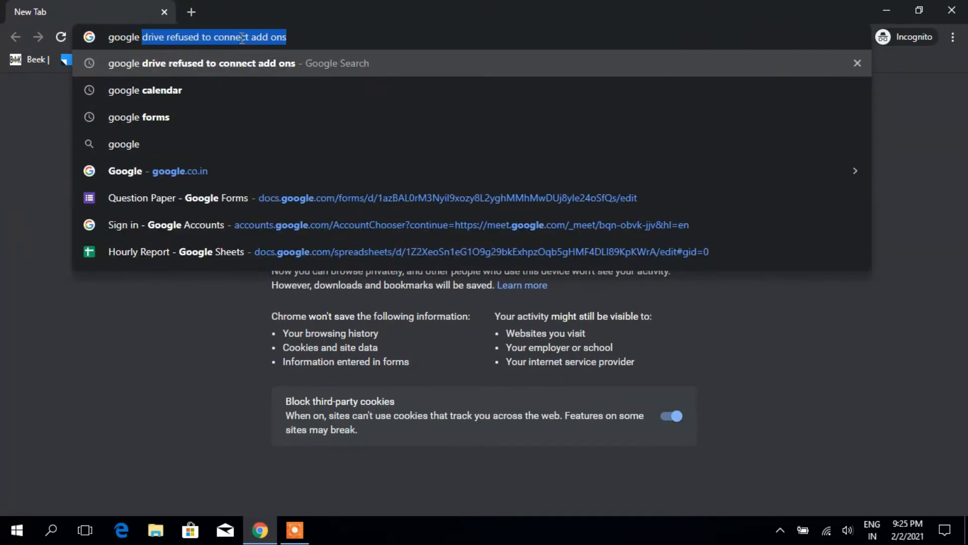
{"action": "type", "text": "forms"}
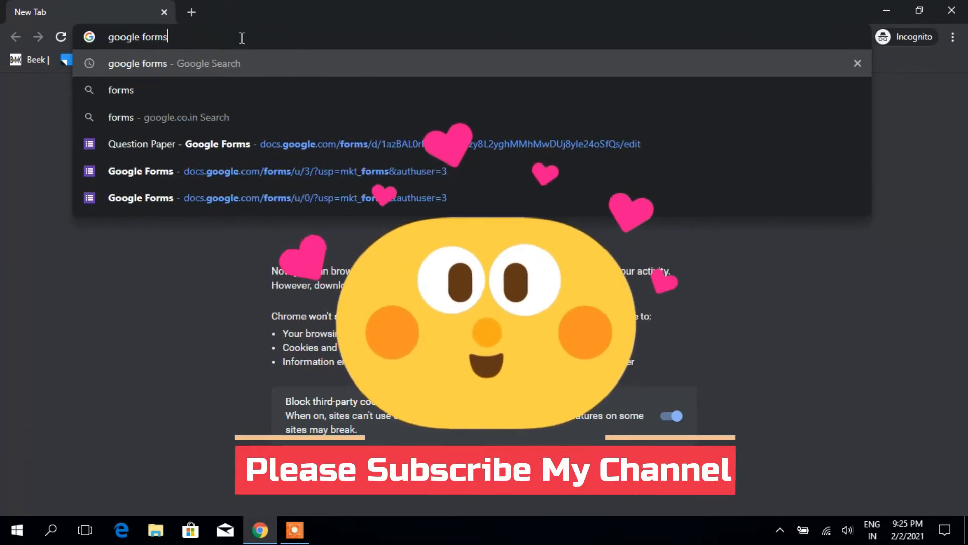
{"action": "key", "text": "Return"}
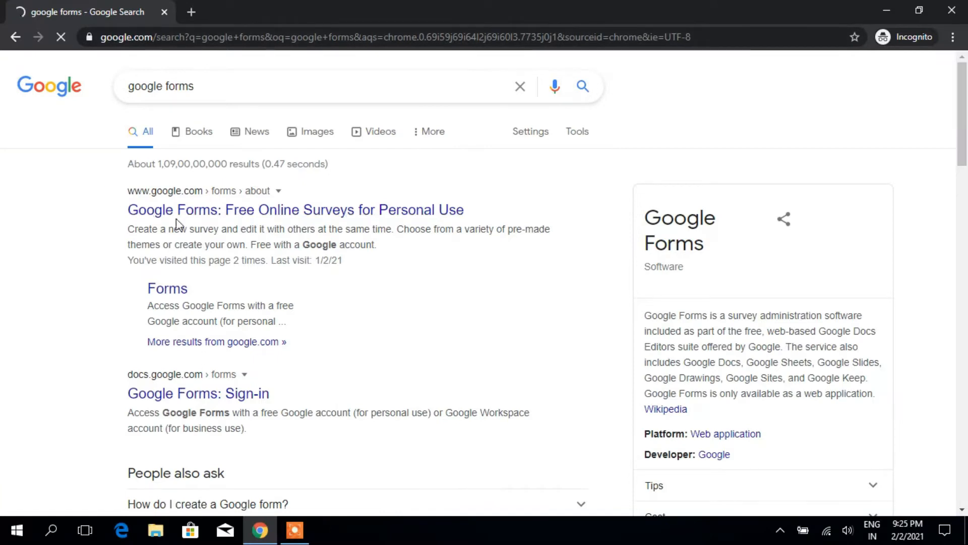
{"action": "left_click", "coordinate": [212, 216]}
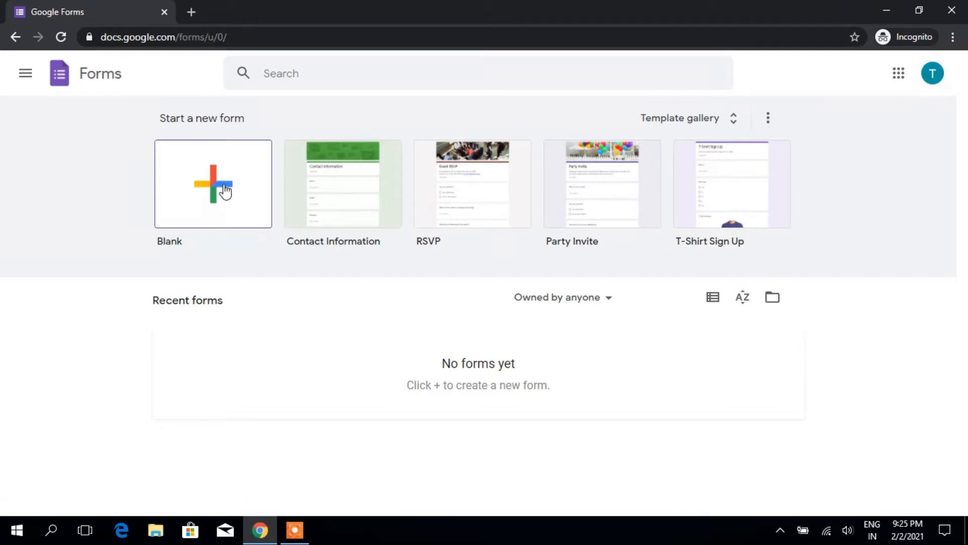
{"action": "left_click", "coordinate": [202, 191]}
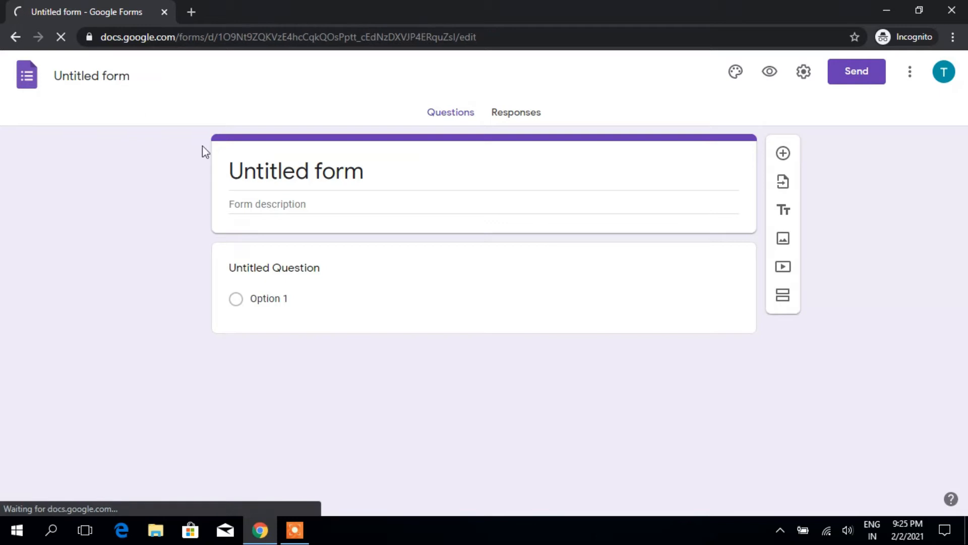
Step: Replace the 'Untitled form' title with 'Aptitude Test'
{"action": "left_click", "coordinate": [132, 76]}
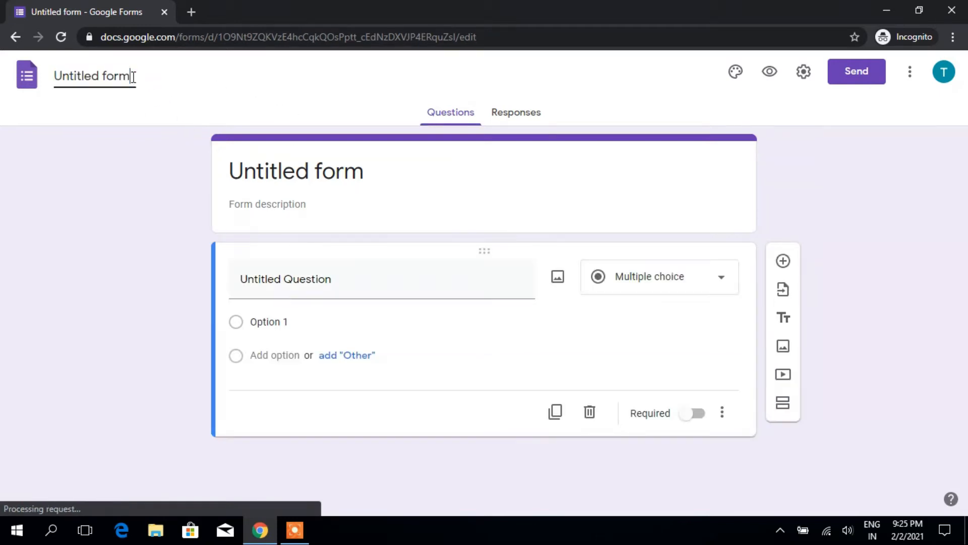
{"action": "key", "text": "BackSpace"}
{"action": "key", "text": "BackSpace"}
{"action": "key", "text": "BackSpace"}
{"action": "key", "text": "BackSpace"}
{"action": "key", "text": "BackSpace"}
{"action": "key", "text": "BackSpace"}
{"action": "key", "text": "BackSpace"}
{"action": "key", "text": "BackSpace"}
{"action": "key", "text": "BackSpace"}
{"action": "key", "text": "BackSpace"}
{"action": "key", "text": "BackSpace"}
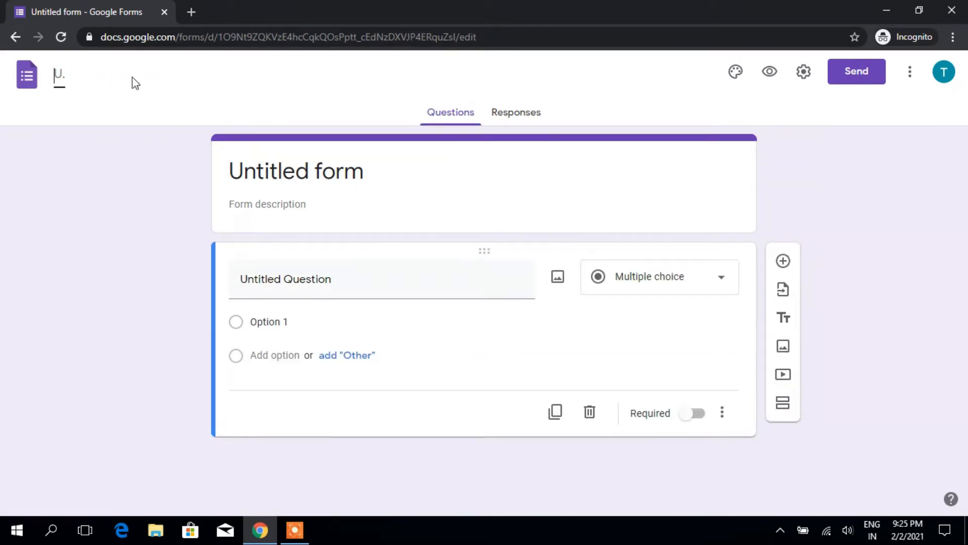
{"action": "type", "text": "Apti"}
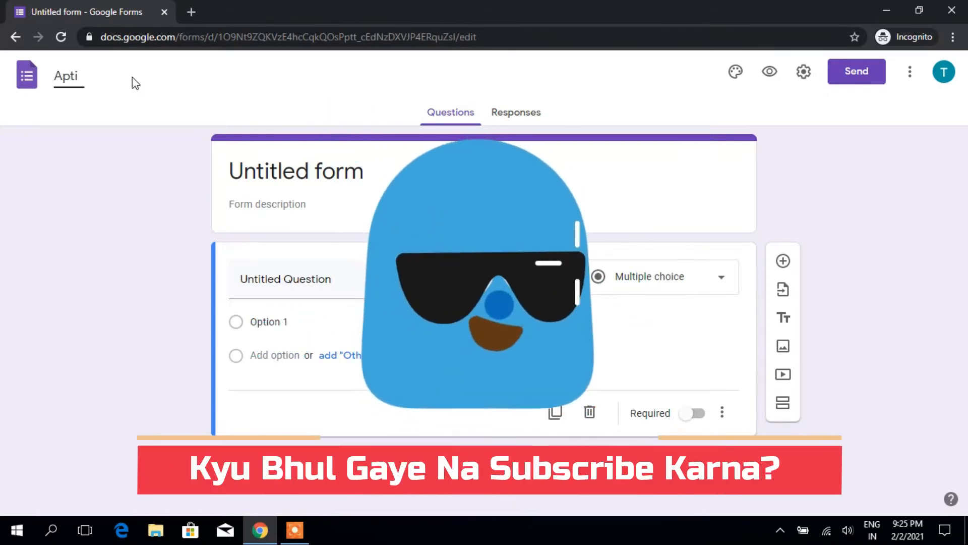
{"action": "type", "text": "tude "}
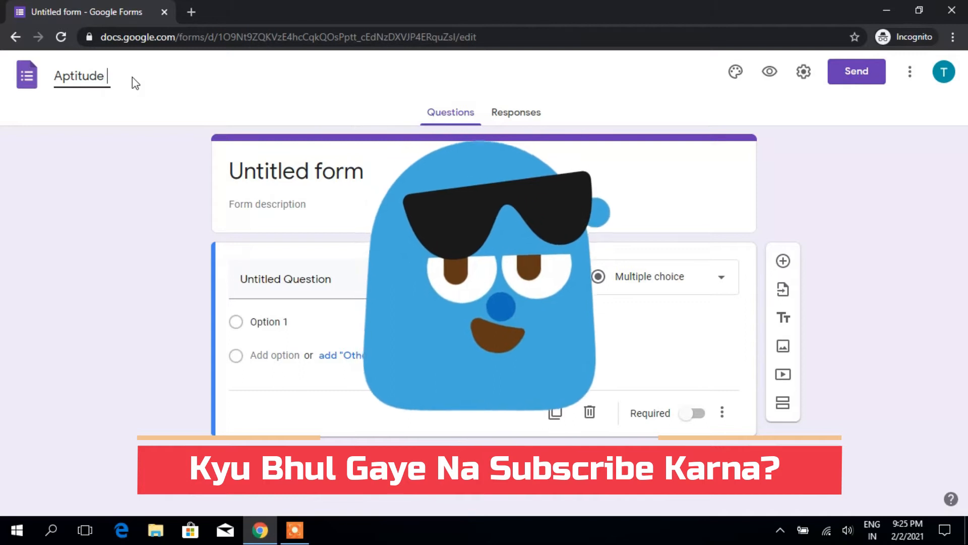
{"action": "type", "text": "Test"}
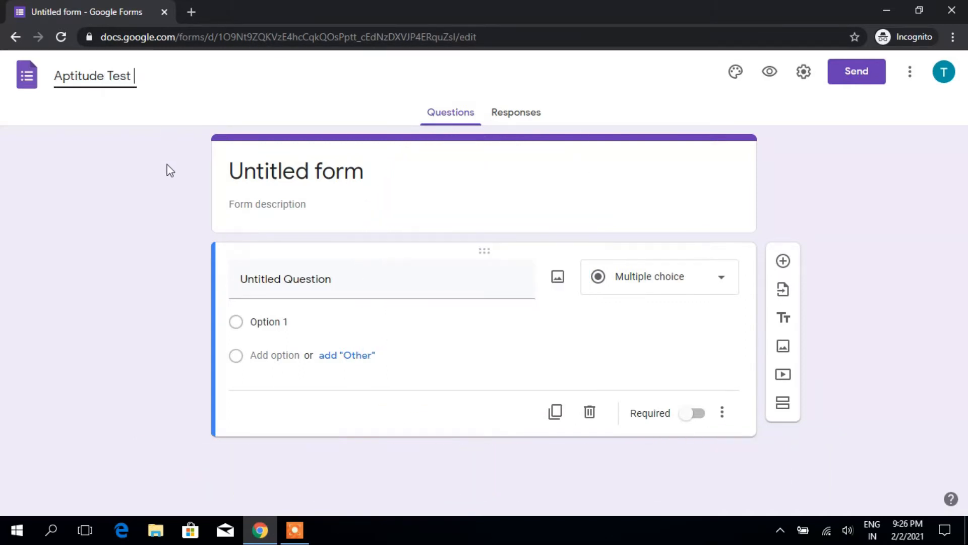
{"action": "left_click", "coordinate": [125, 102]}
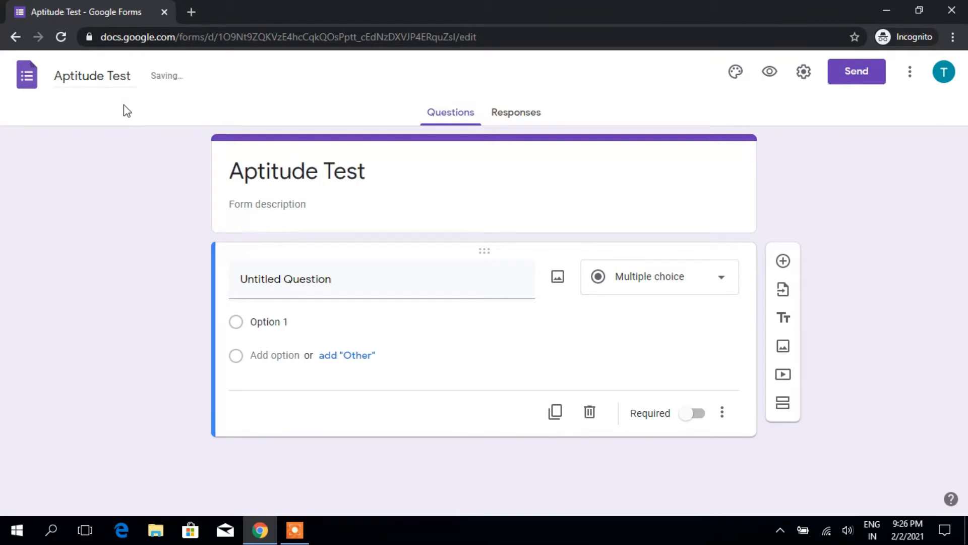
Step: Confirm in a new Google Drive tab that Aptitude Test is saved, then return to the form
{"action": "left_click", "coordinate": [192, 13]}
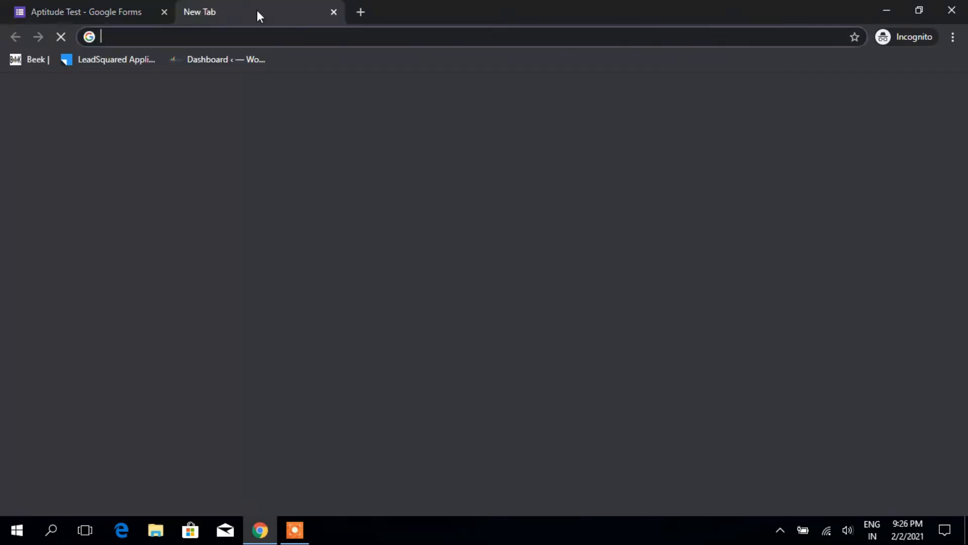
{"action": "type", "text": "dr"}
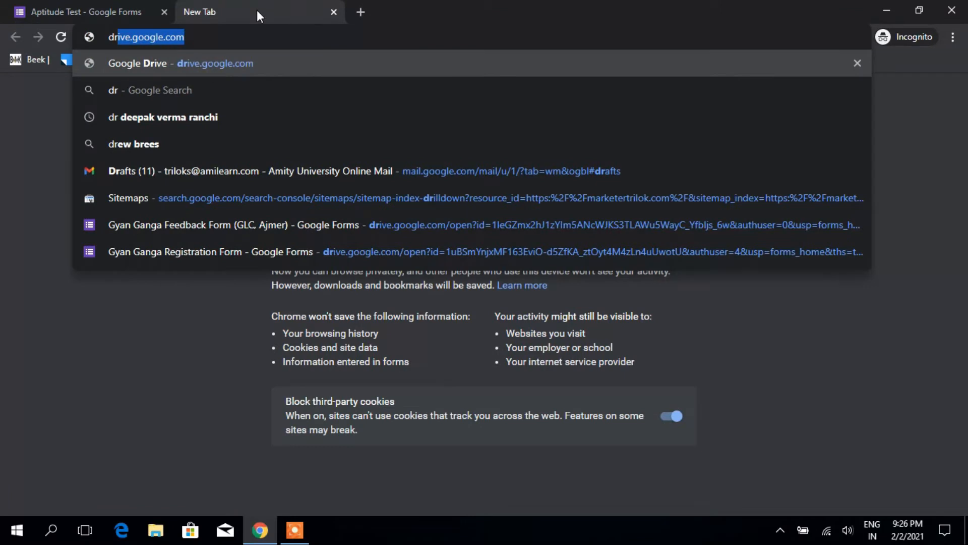
{"action": "key", "text": "Return"}
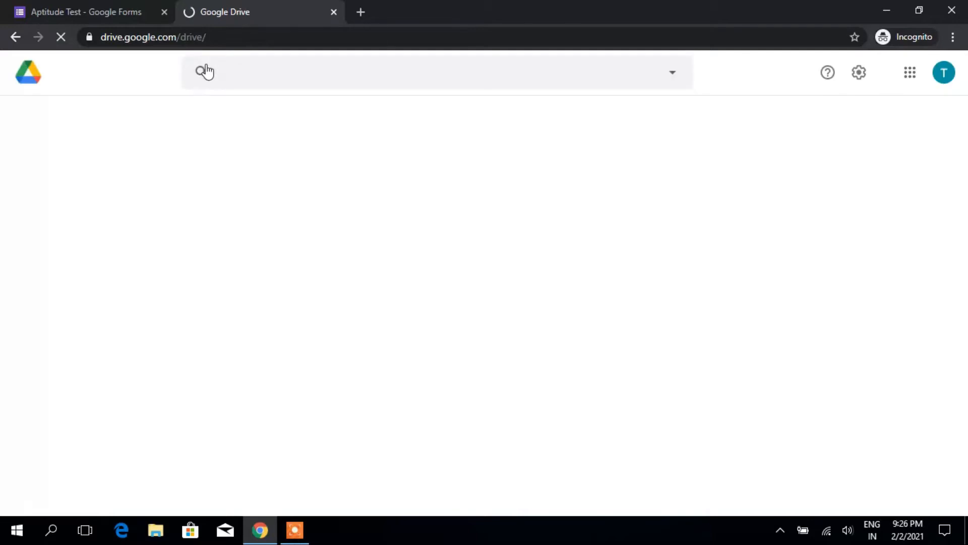
{"action": "left_click", "coordinate": [85, 11]}
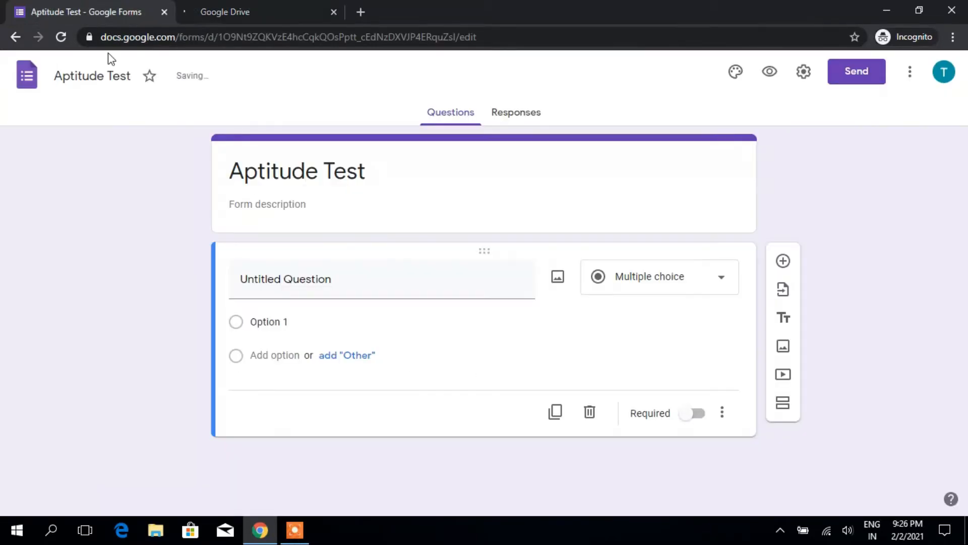
{"action": "left_click", "coordinate": [246, 17]}
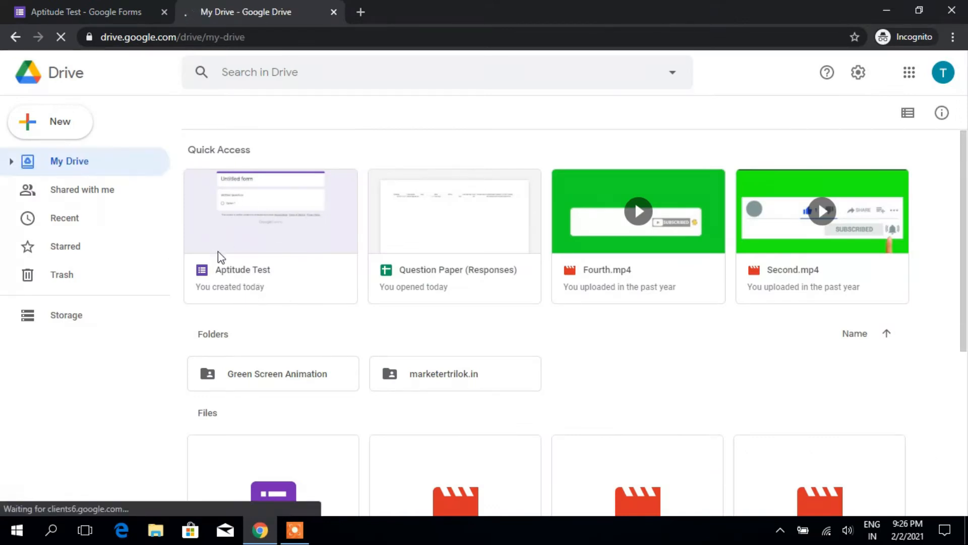
{"action": "left_click", "coordinate": [119, 11]}
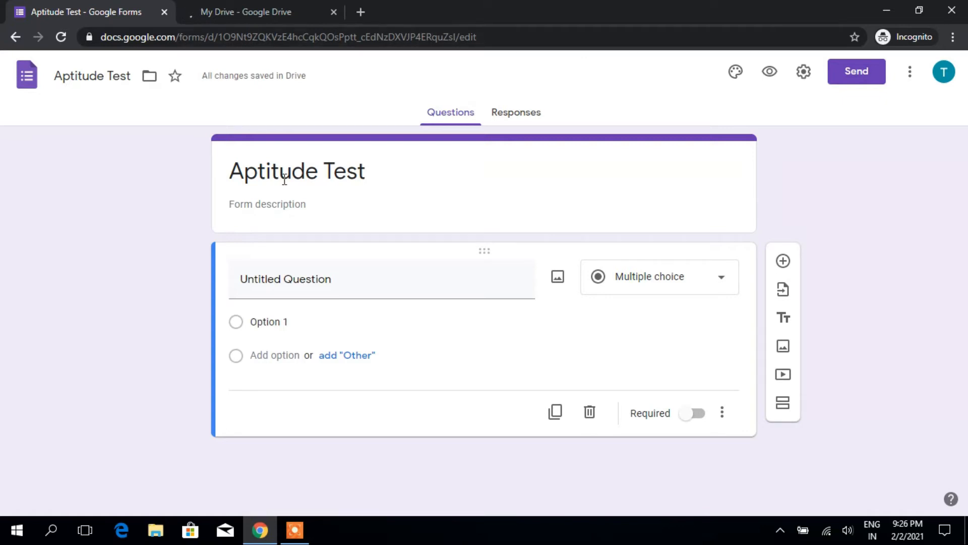
{"action": "left_click", "coordinate": [285, 203]}
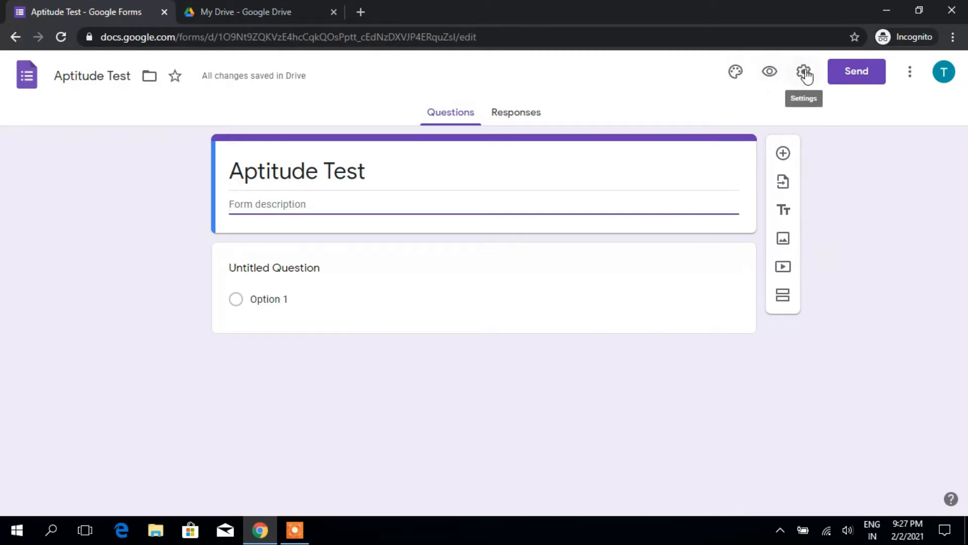
Step: Open the Customize Theme panel for the Aptitude Test form
{"action": "left_click", "coordinate": [736, 73]}
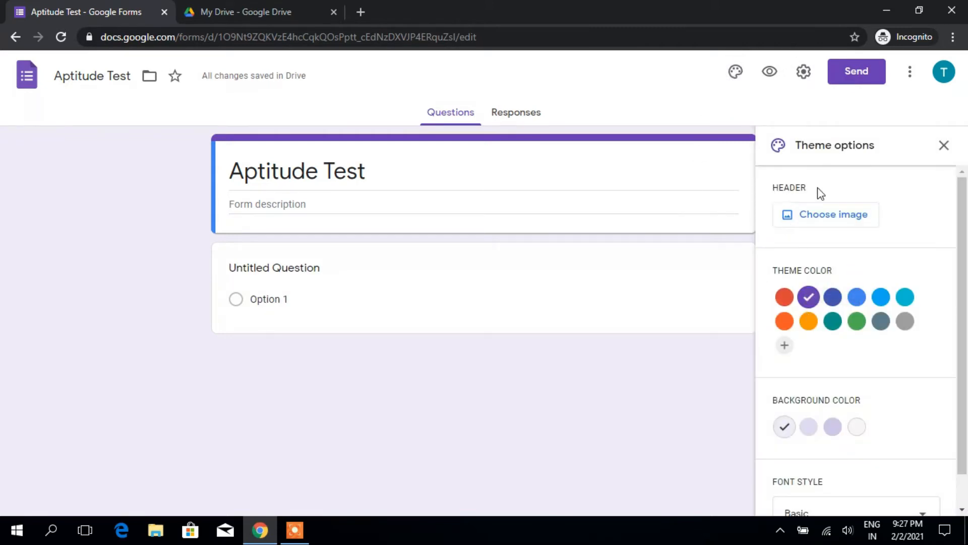
Step: Insert the first Work and School header image, then remove it, keeping the light blue #90d1da colour
{"action": "left_click", "coordinate": [846, 221]}
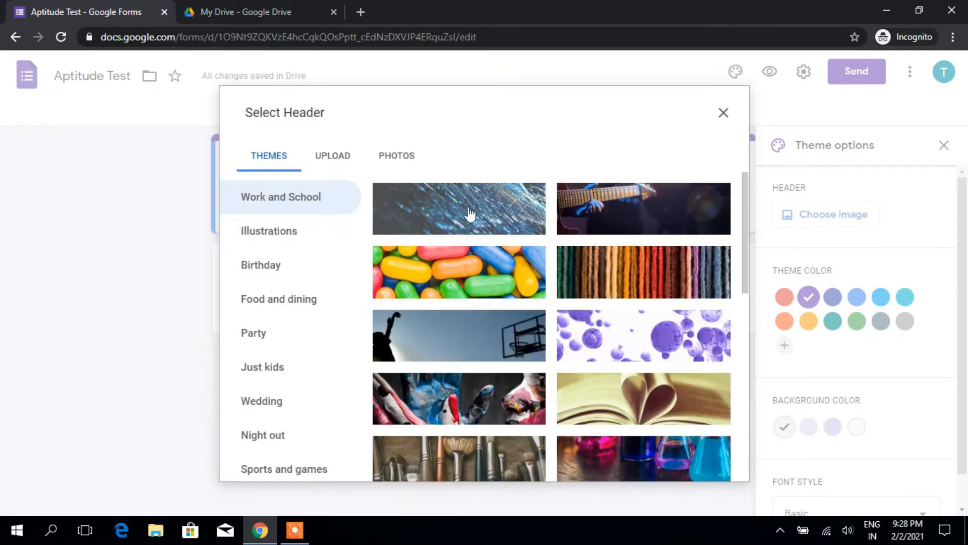
{"action": "left_click", "coordinate": [469, 212]}
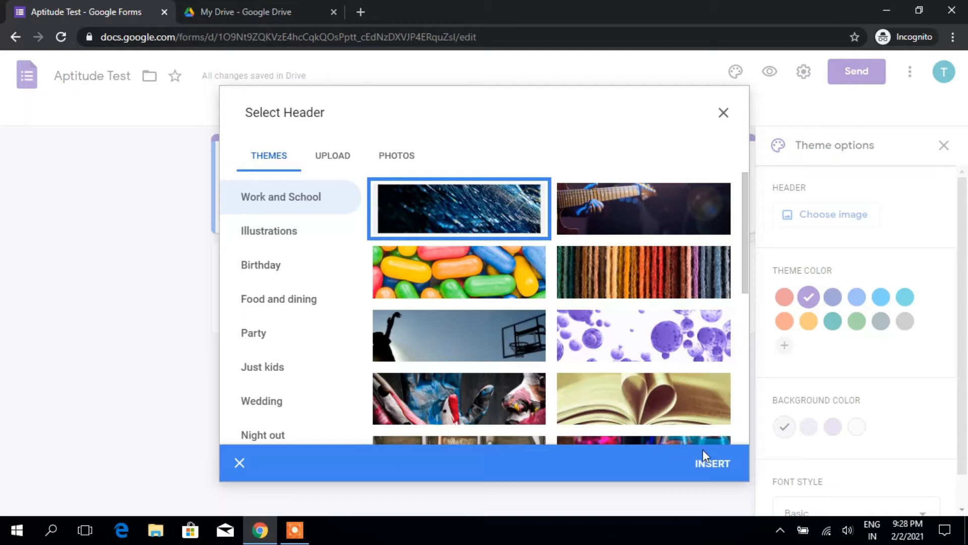
{"action": "left_click", "coordinate": [710, 473]}
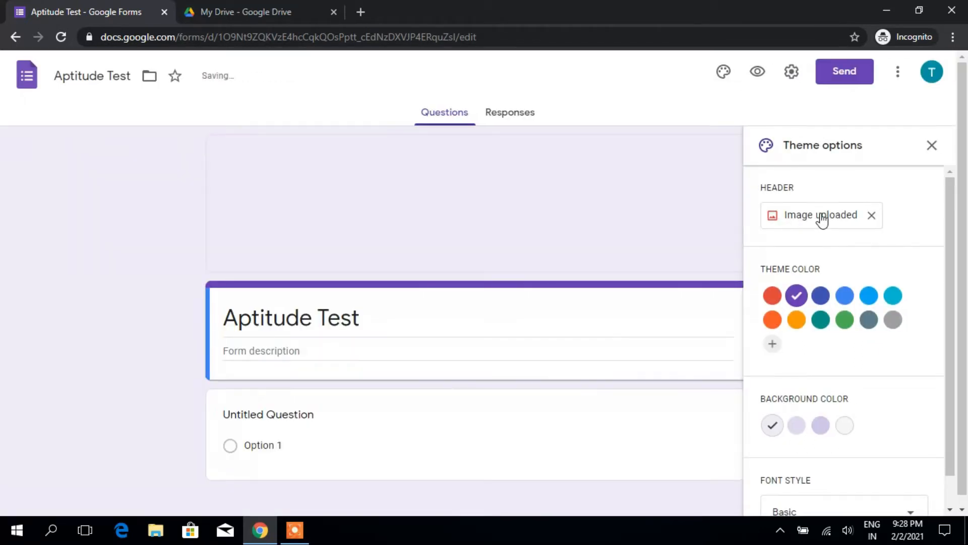
{"action": "left_click", "coordinate": [821, 217]}
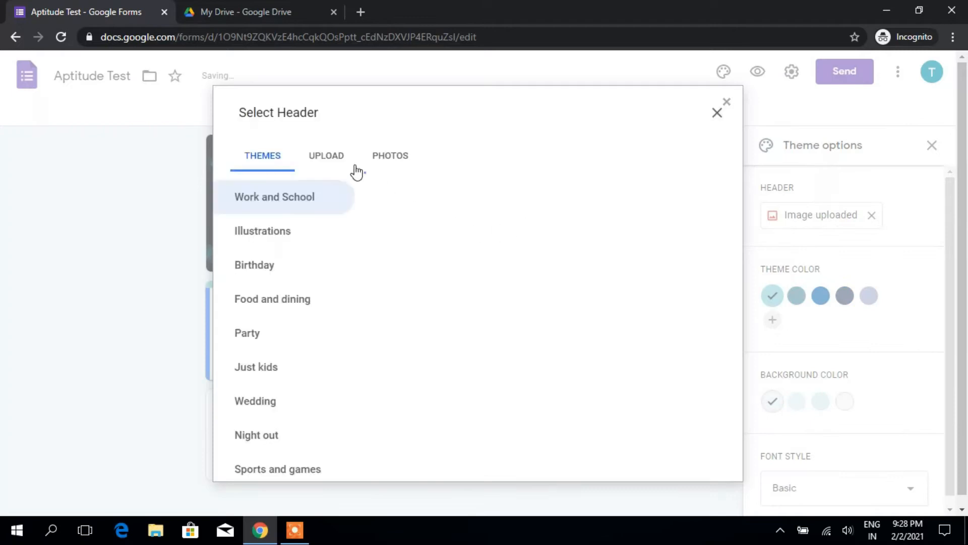
{"action": "left_click", "coordinate": [332, 158]}
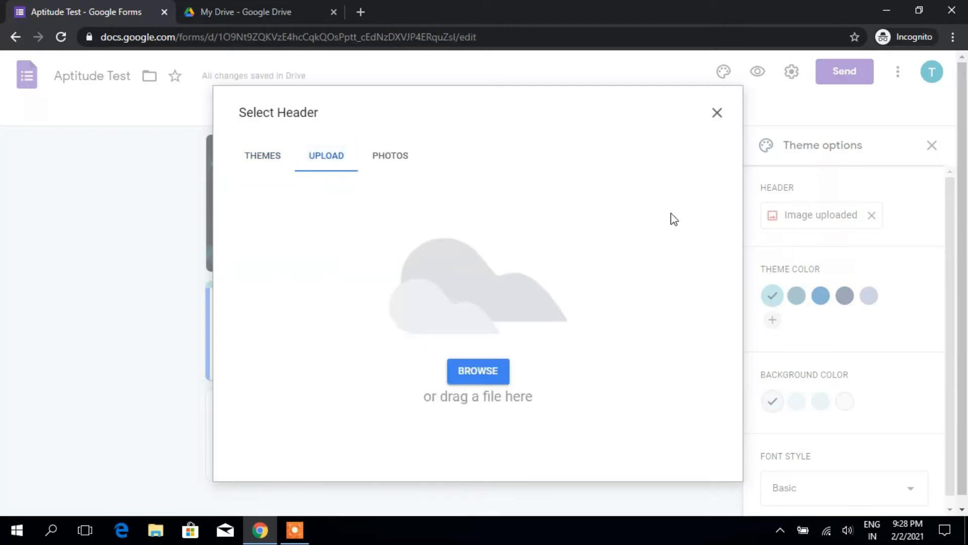
{"action": "left_click", "coordinate": [718, 113]}
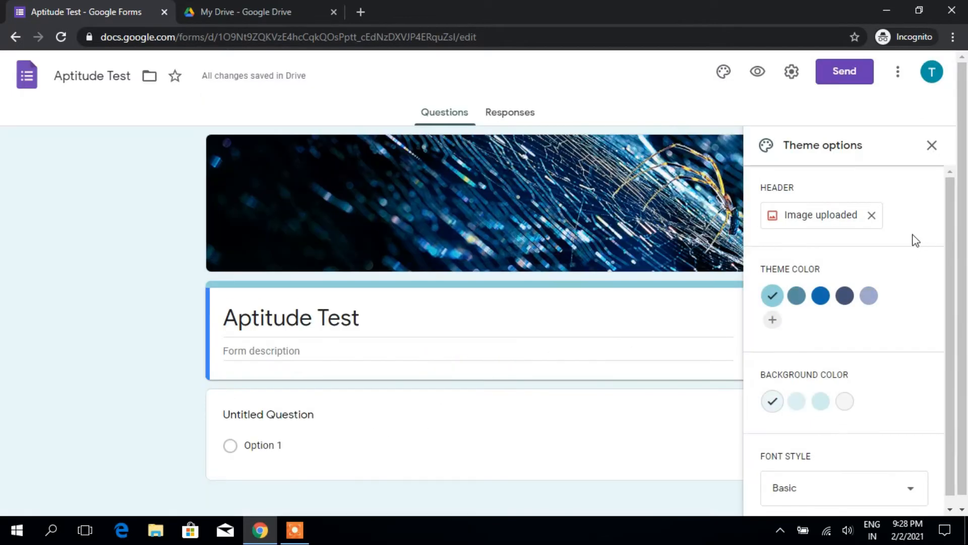
{"action": "left_click", "coordinate": [871, 216]}
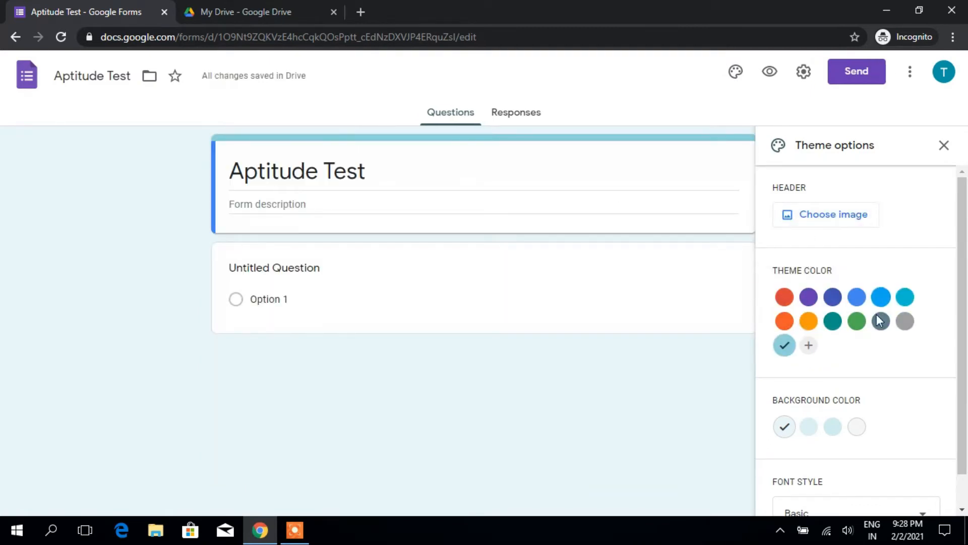
Step: Try several theme colour swatches and settle on orange #ff9800
{"action": "left_click", "coordinate": [785, 302]}
{"action": "left_click", "coordinate": [808, 298]}
{"action": "left_click", "coordinate": [832, 297]}
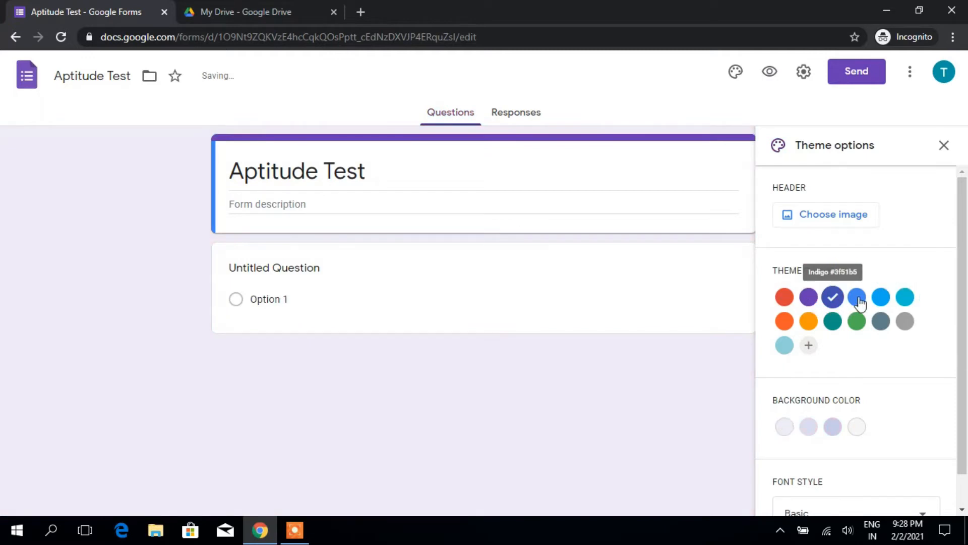
{"action": "left_click", "coordinate": [856, 298]}
{"action": "left_click", "coordinate": [880, 298]}
{"action": "left_click", "coordinate": [785, 297]}
{"action": "left_click", "coordinate": [808, 321]}
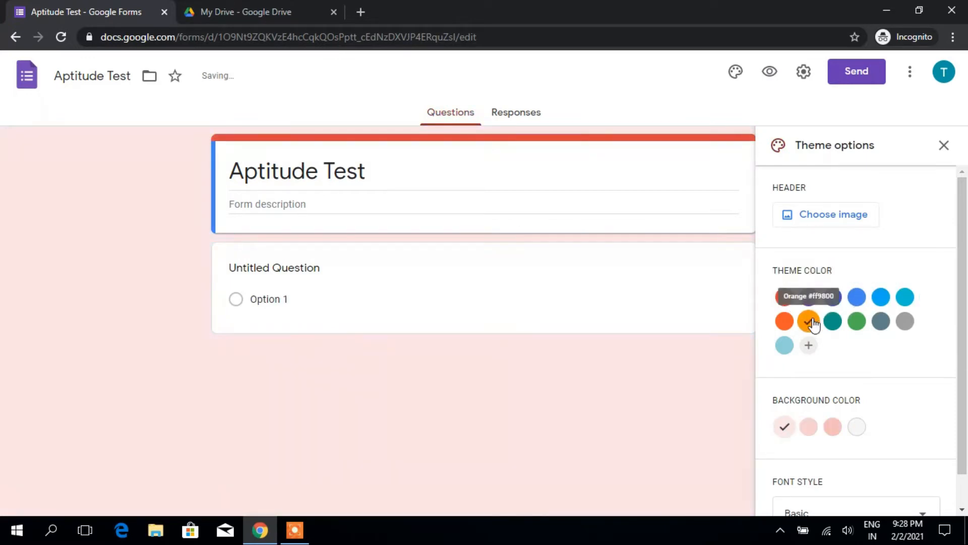
{"action": "scroll", "coordinate": [840, 371], "scroll_direction": "down", "scroll_amount": 1}
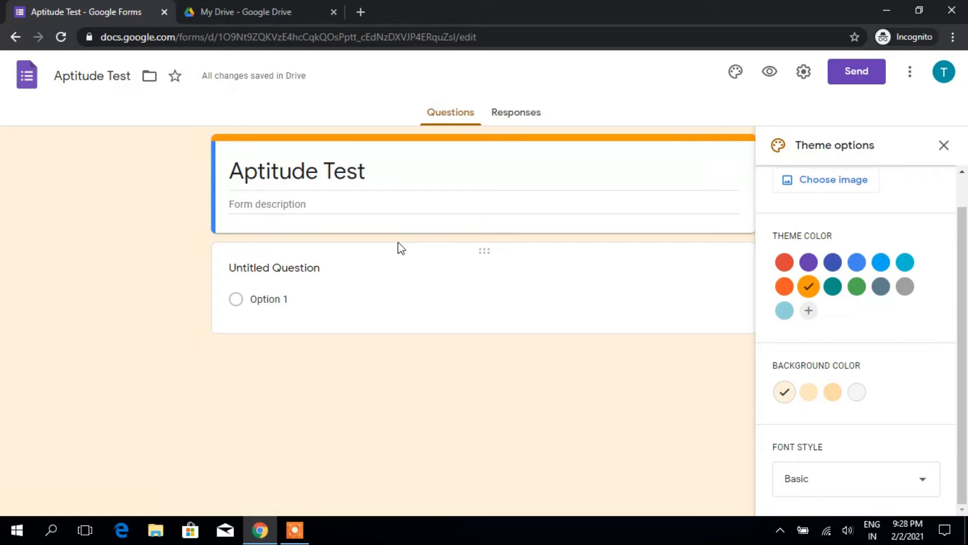
{"action": "left_click", "coordinate": [802, 73]}
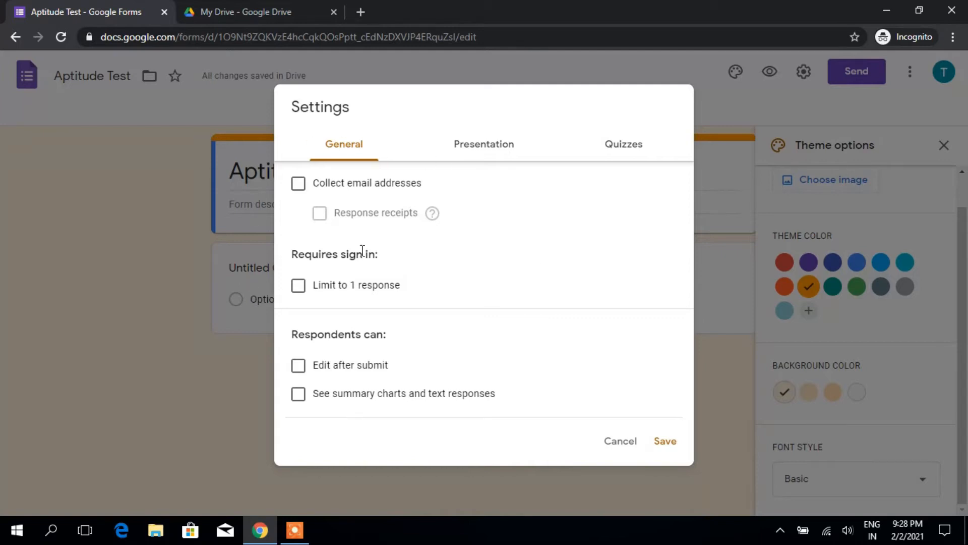
Step: Leave email collection and response receipts off and limit respondents to 1 response
{"action": "left_click", "coordinate": [299, 184]}
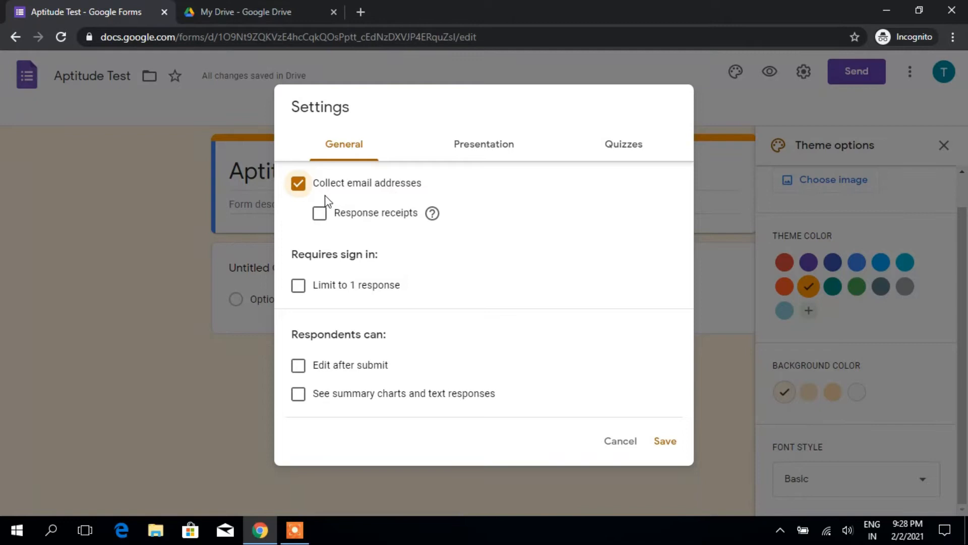
{"action": "left_click", "coordinate": [300, 186]}
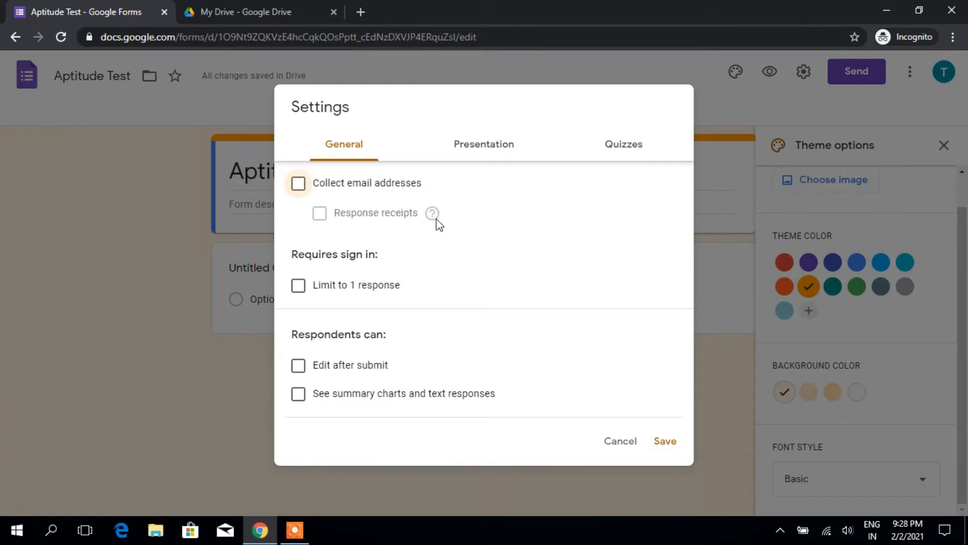
{"action": "left_click", "coordinate": [301, 187]}
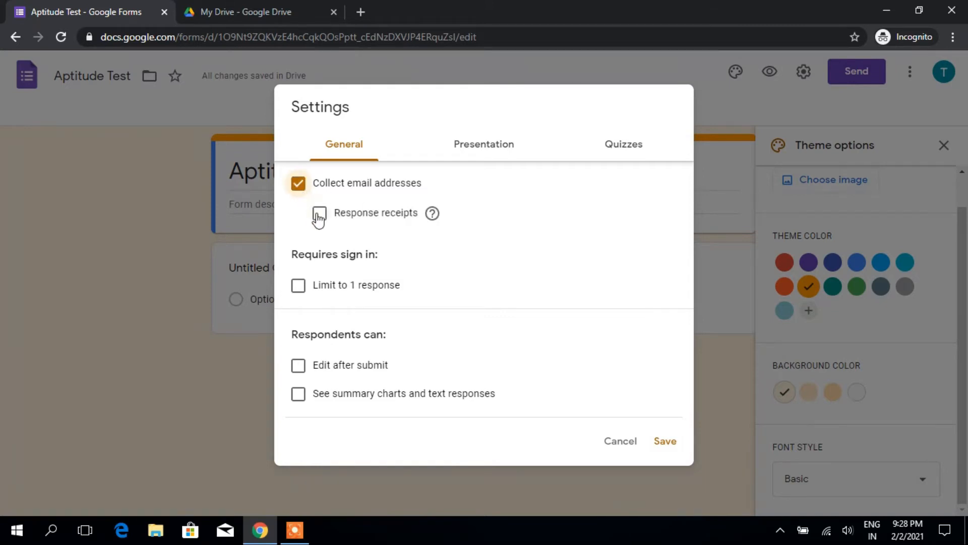
{"action": "left_click", "coordinate": [319, 213]}
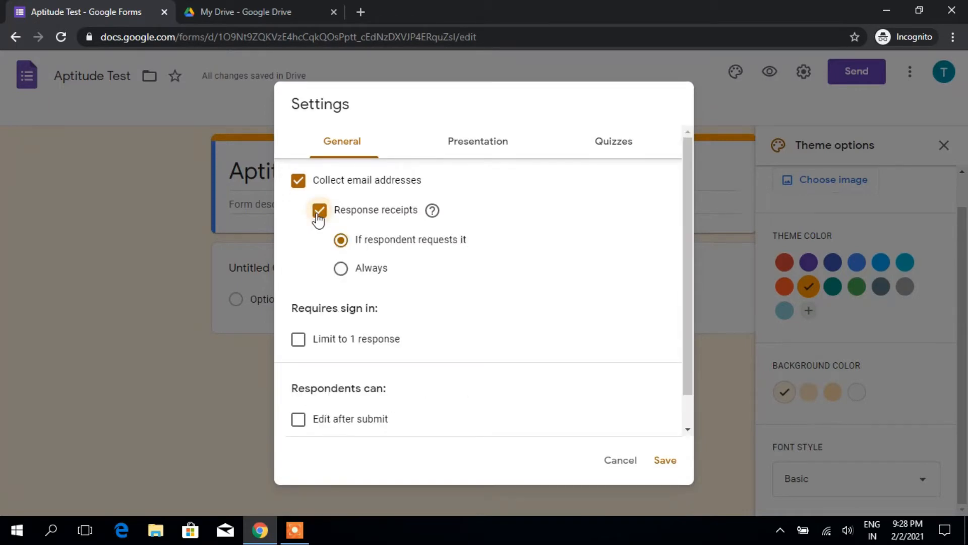
{"action": "left_click", "coordinate": [319, 211]}
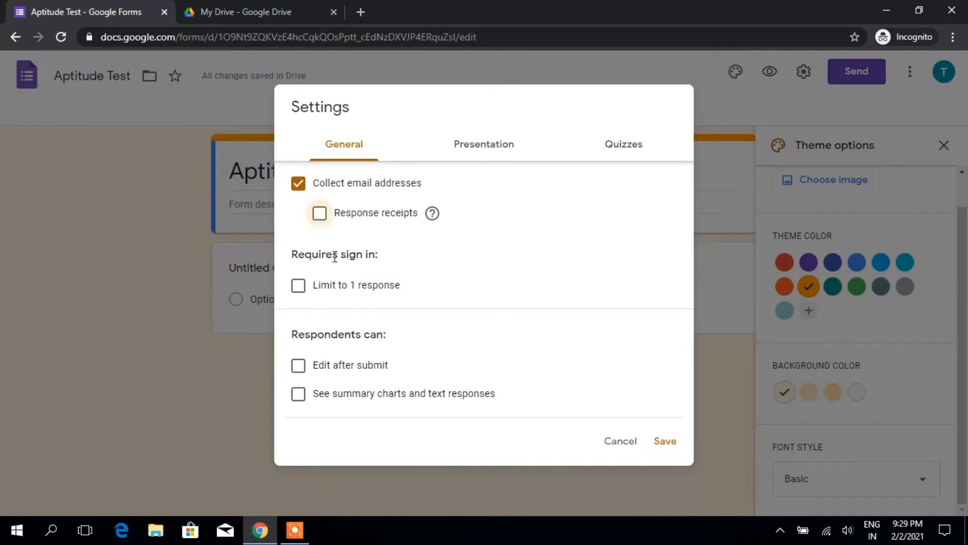
{"action": "left_click", "coordinate": [308, 190]}
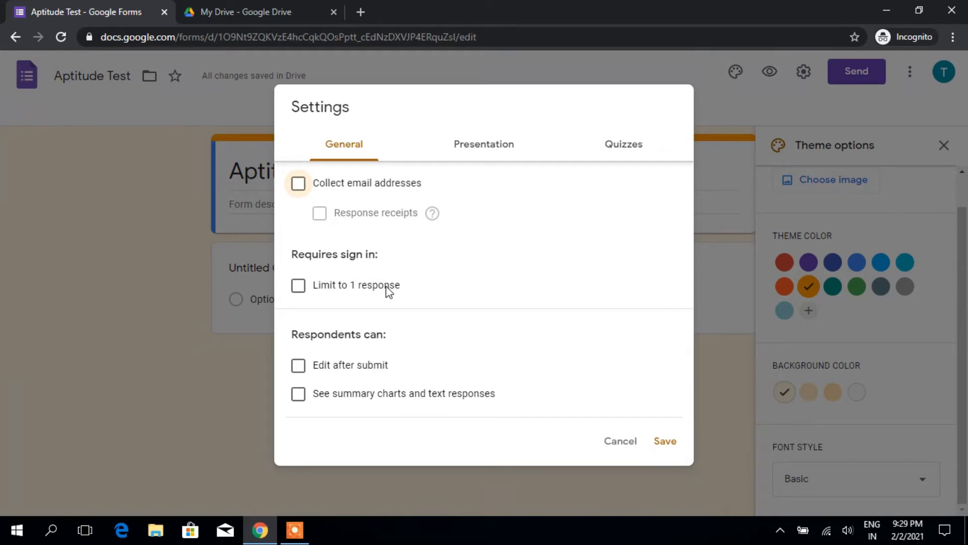
{"action": "left_click", "coordinate": [298, 284]}
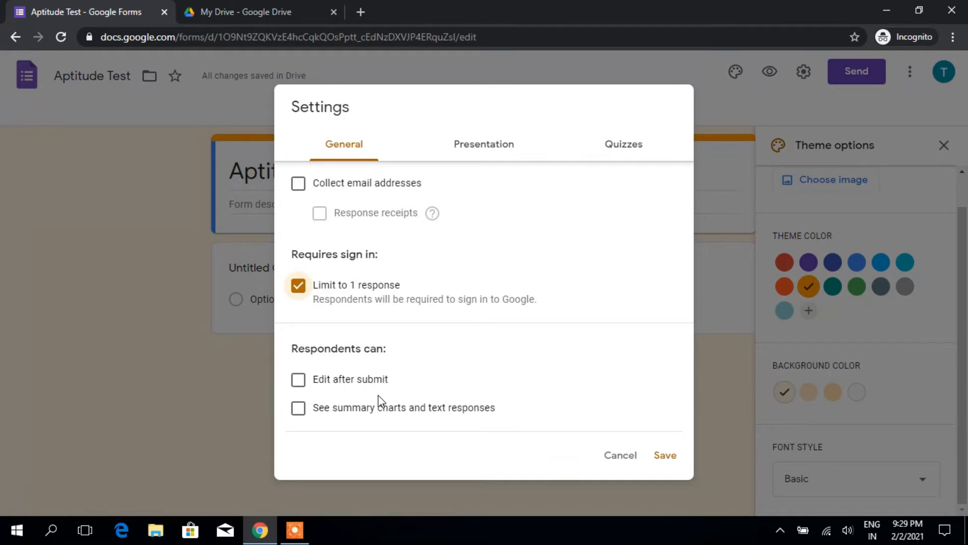
{"action": "left_click", "coordinate": [462, 149]}
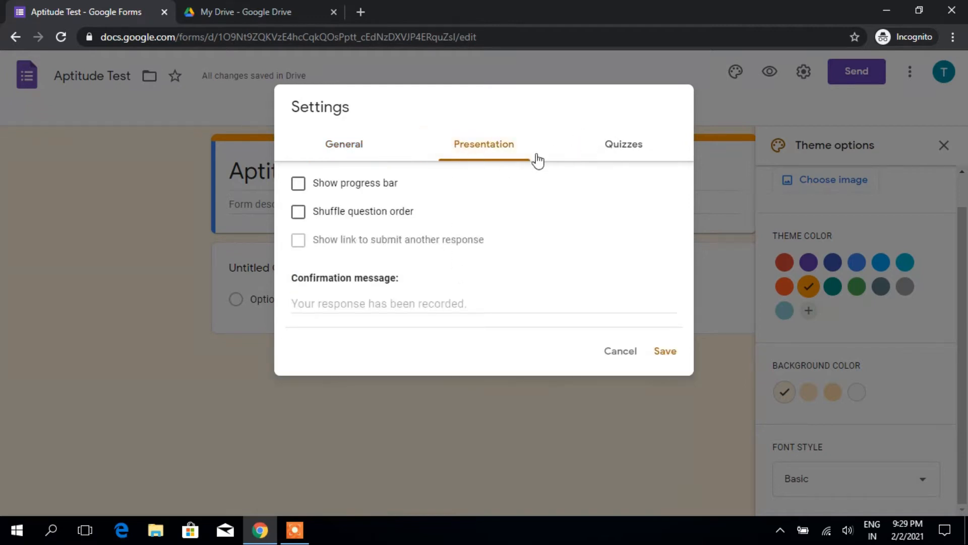
Step: Turn on Make this a quiz with grades released immediately after each submission, and save
{"action": "left_click", "coordinate": [620, 144]}
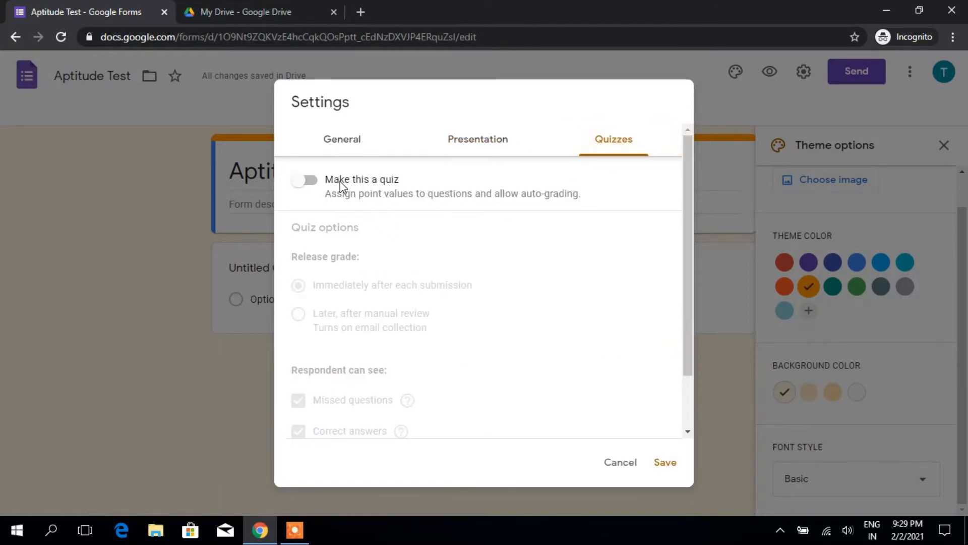
{"action": "left_click", "coordinate": [307, 181]}
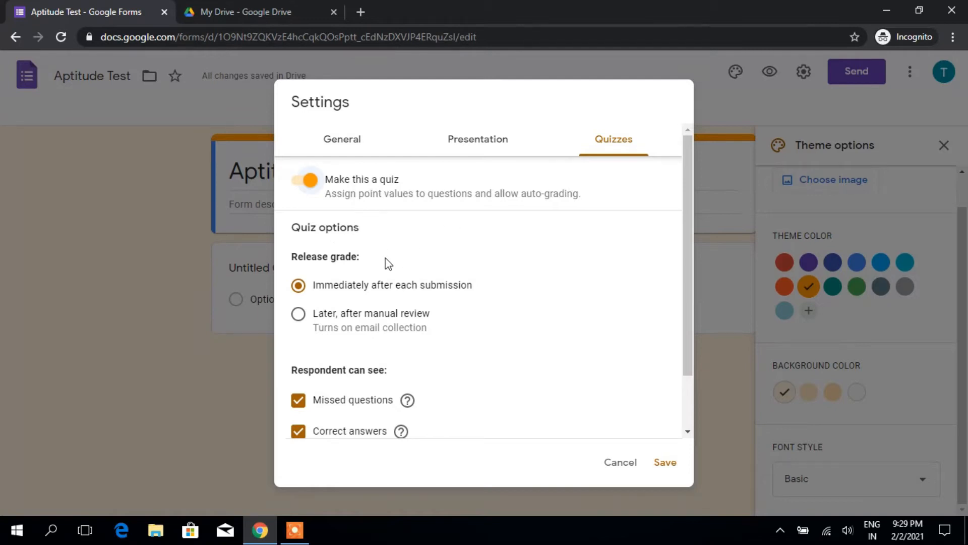
{"action": "scroll", "coordinate": [355, 272], "scroll_direction": "down", "scroll_amount": 2}
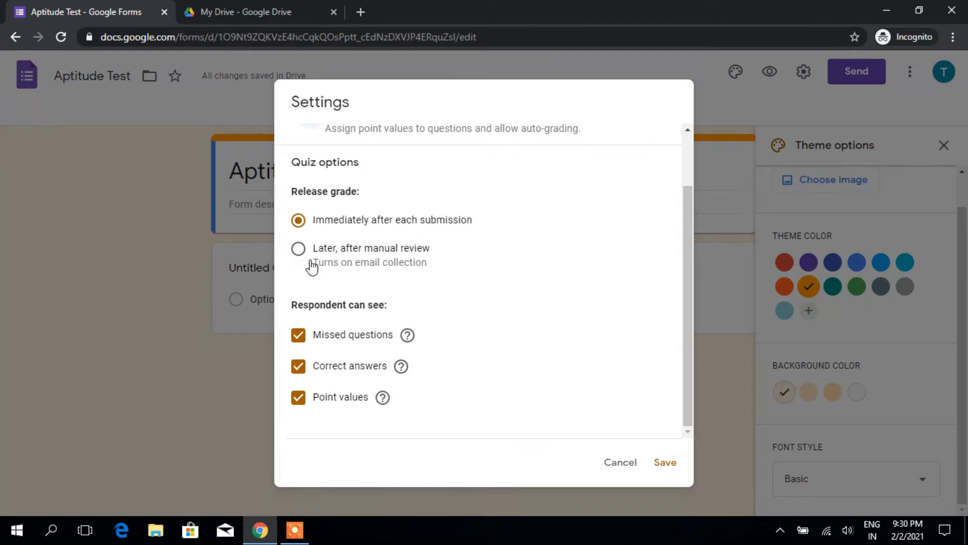
{"action": "left_click", "coordinate": [298, 249]}
{"action": "left_click", "coordinate": [298, 220]}
{"action": "scroll", "coordinate": [437, 425], "scroll_direction": "up", "scroll_amount": 3}
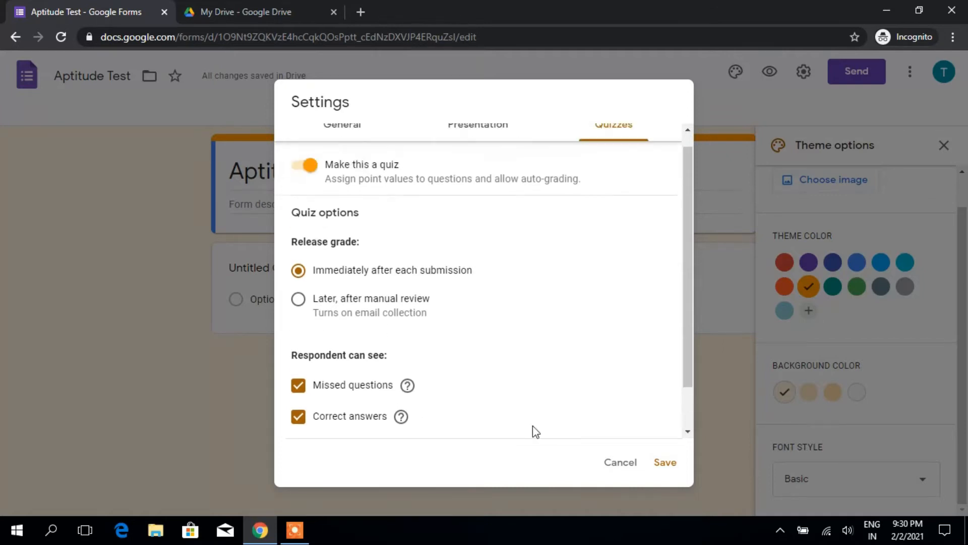
{"action": "left_click", "coordinate": [663, 465]}
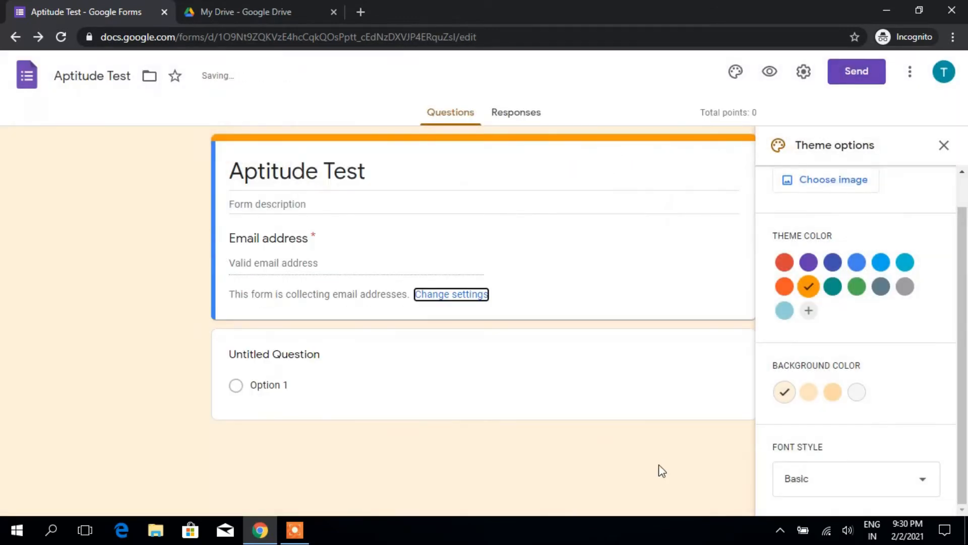
Step: Close the theme options and add a new question to the form
{"action": "left_click", "coordinate": [944, 145]}
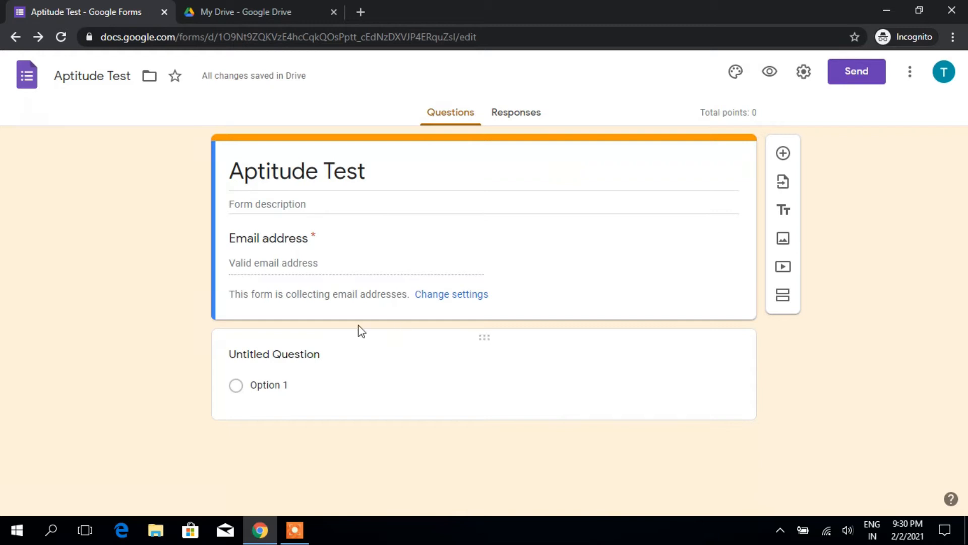
{"action": "left_click", "coordinate": [783, 155]}
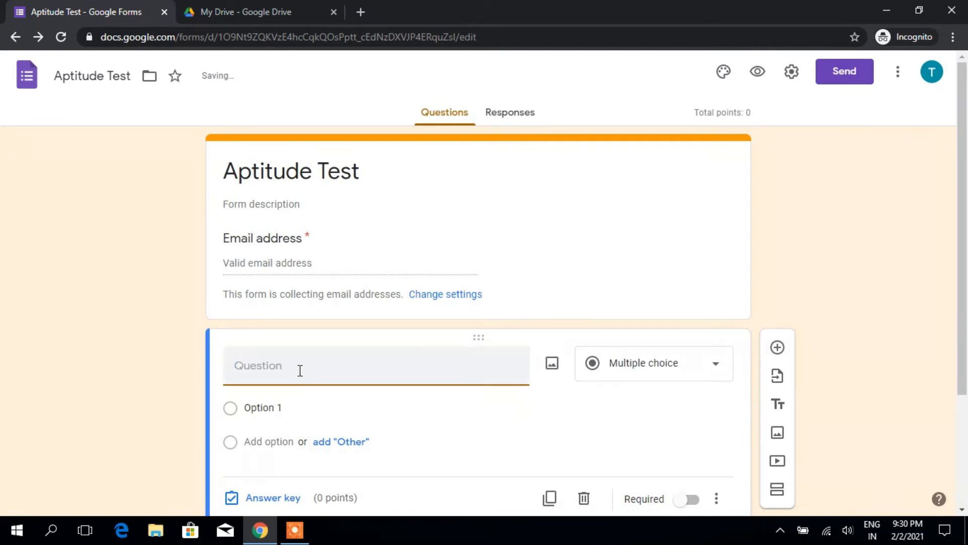
{"action": "left_click", "coordinate": [522, 246]}
{"action": "left_click", "coordinate": [575, 287]}
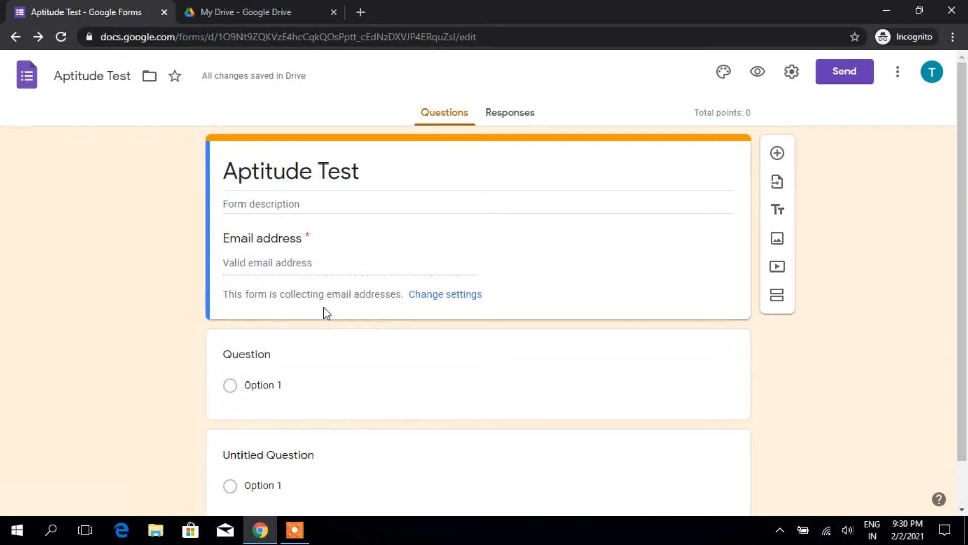
Step: Title the question 'Name', make it required, and duplicate it
{"action": "left_click", "coordinate": [703, 354]}
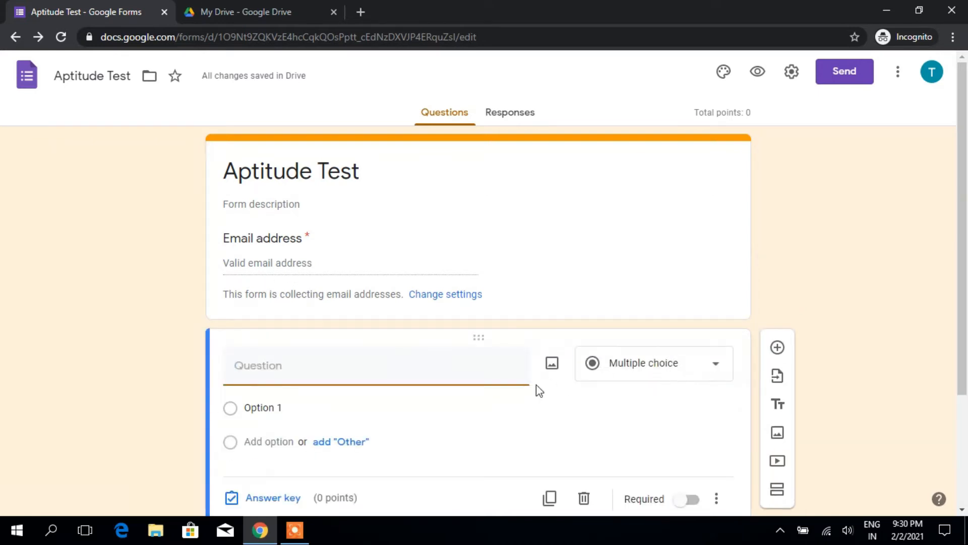
{"action": "type", "text": "Name"}
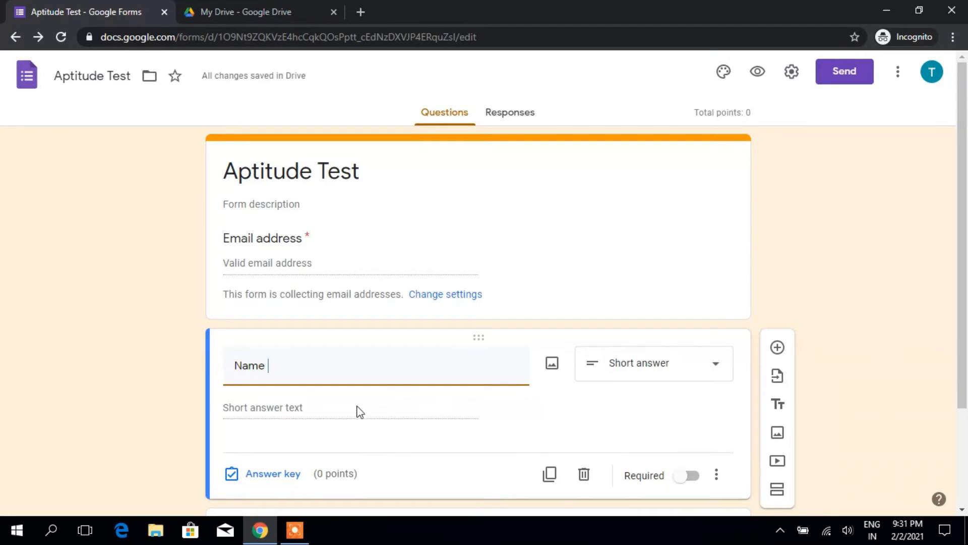
{"action": "left_click", "coordinate": [689, 478]}
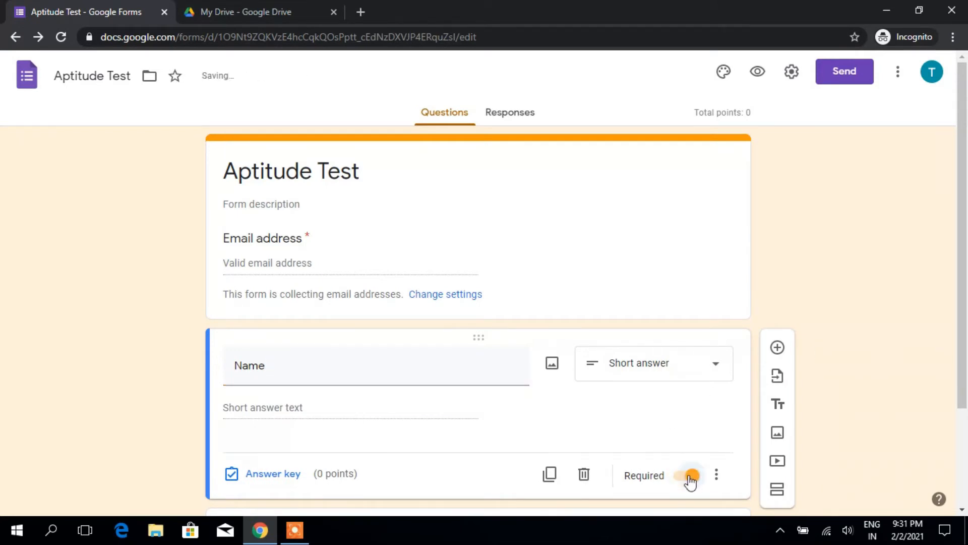
{"action": "scroll", "coordinate": [447, 441], "scroll_direction": "down", "scroll_amount": 1}
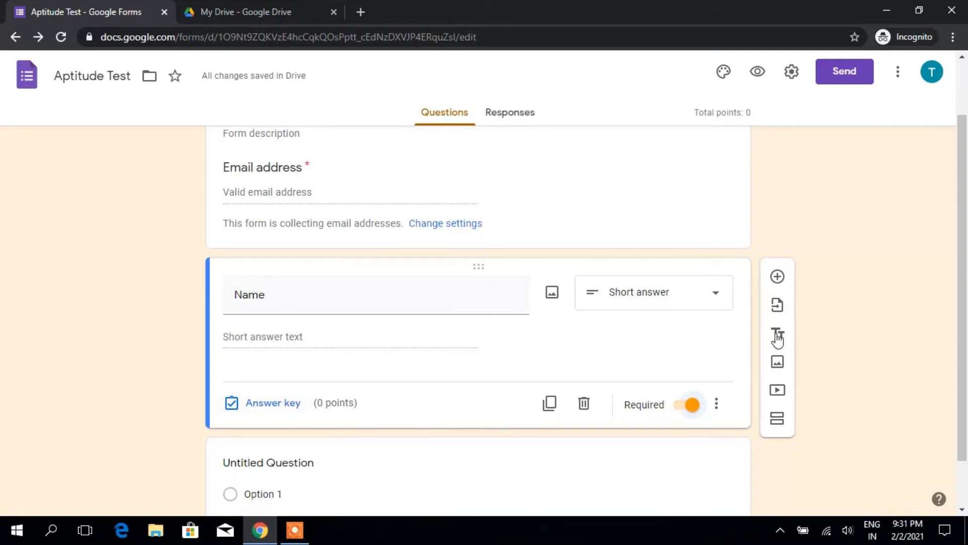
{"action": "scroll", "coordinate": [341, 367], "scroll_direction": "down", "scroll_amount": 1}
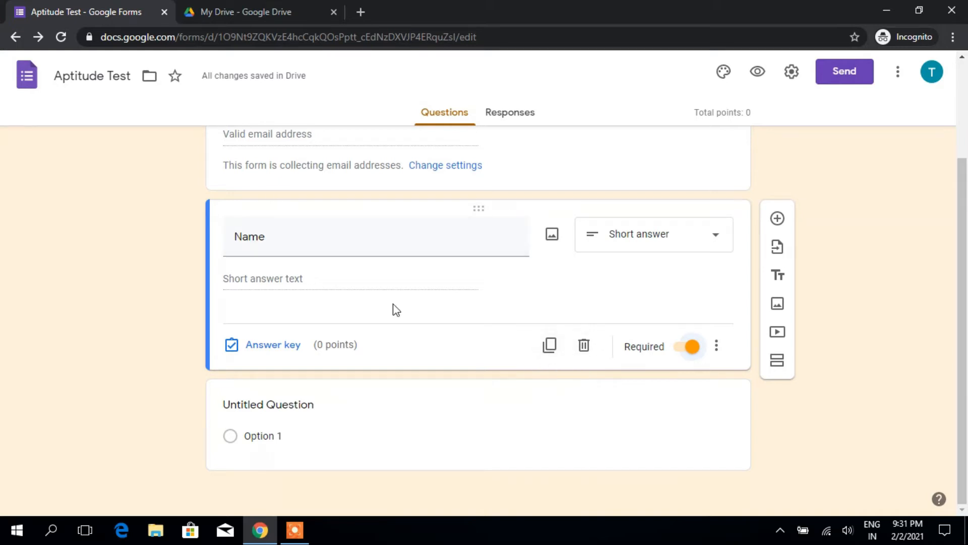
{"action": "left_click", "coordinate": [549, 344]}
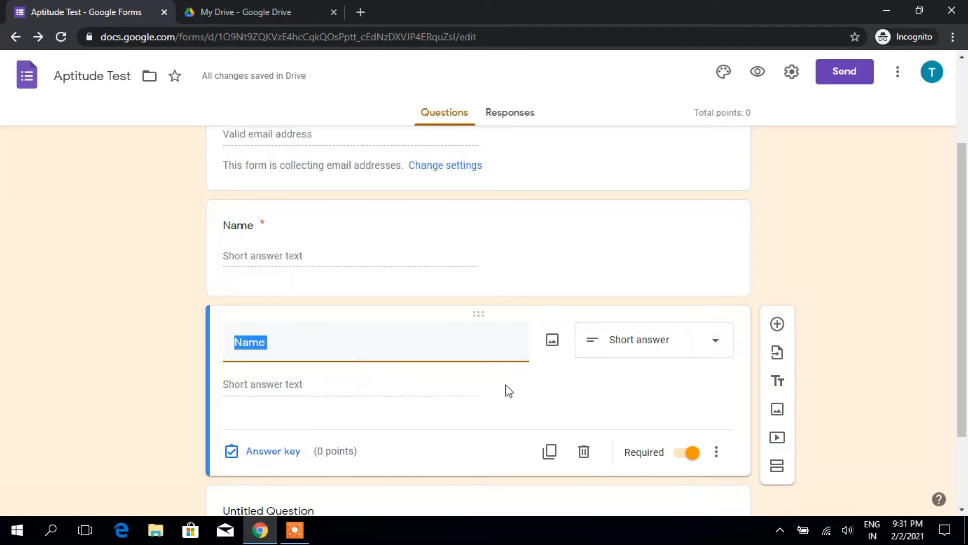
Step: Delete the duplicated Name question and add a new section after the Name question
{"action": "left_click", "coordinate": [583, 454]}
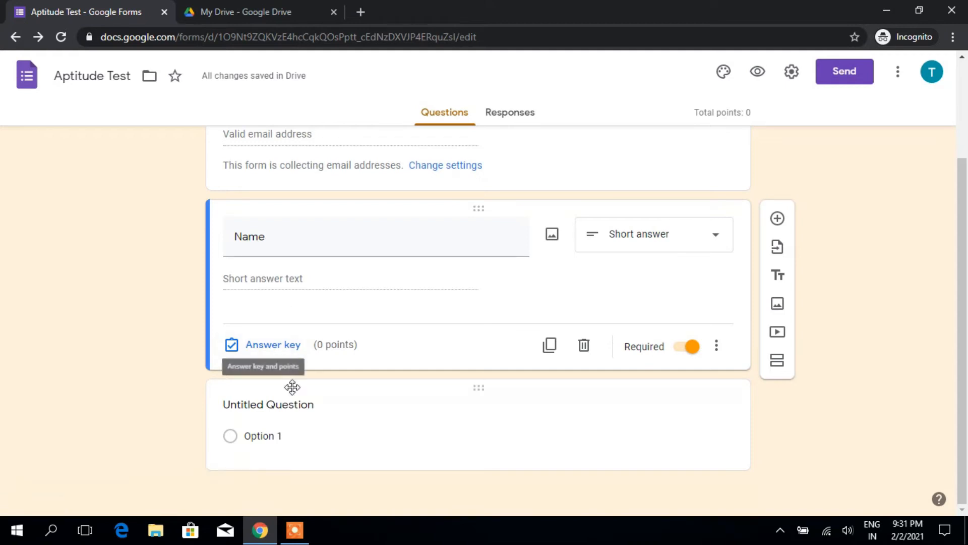
{"action": "left_click", "coordinate": [779, 363]}
{"action": "scroll", "coordinate": [284, 374], "scroll_direction": "up", "scroll_amount": 3}
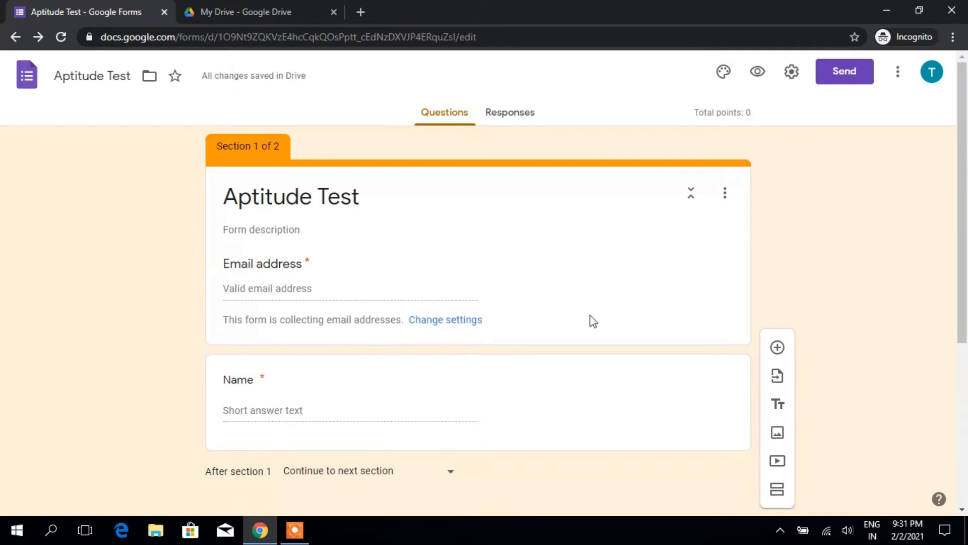
{"action": "scroll", "coordinate": [275, 363], "scroll_direction": "down", "scroll_amount": 6}
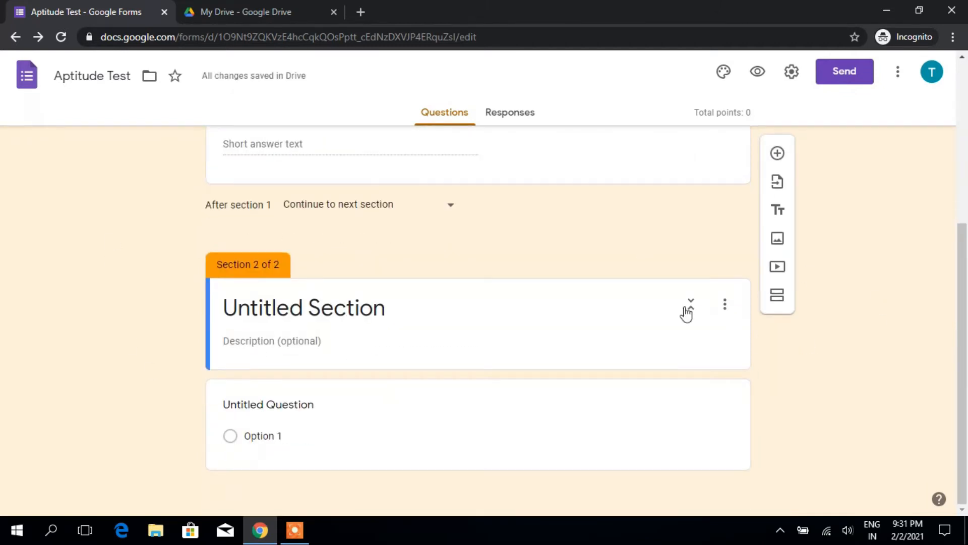
Step: Title the second section 'First Section' and begin editing its untitled question
{"action": "left_click", "coordinate": [391, 317]}
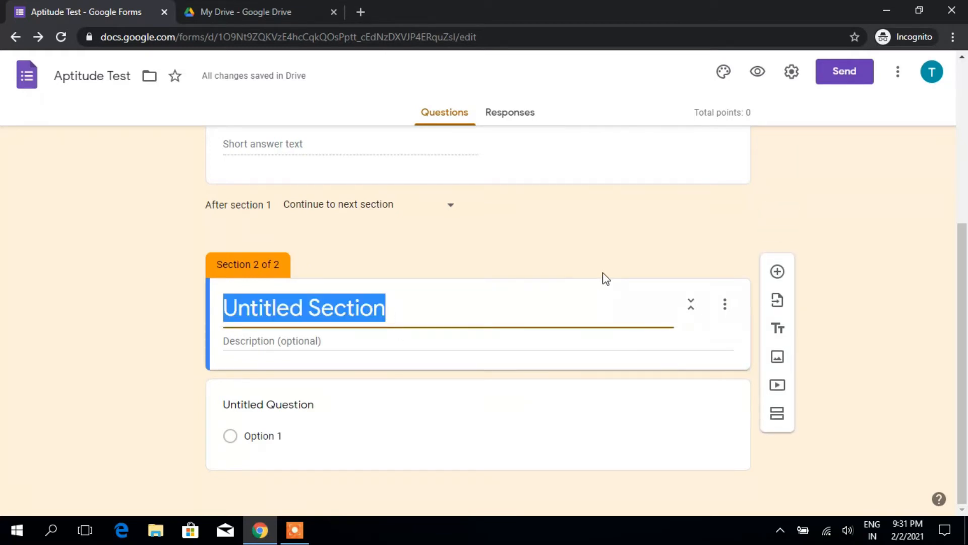
{"action": "type", "text": "Fit"}
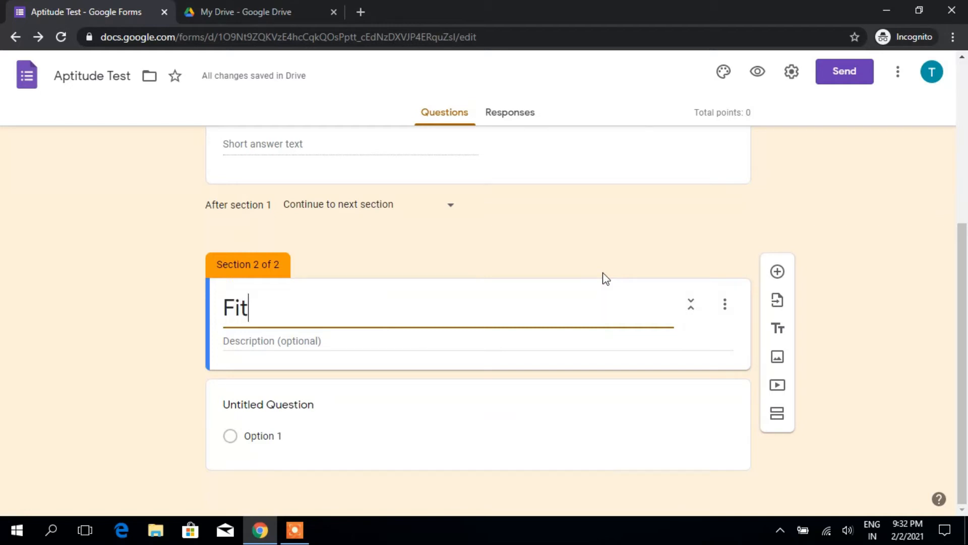
{"action": "key", "text": "BackSpace"}
{"action": "type", "text": "rst Section"}
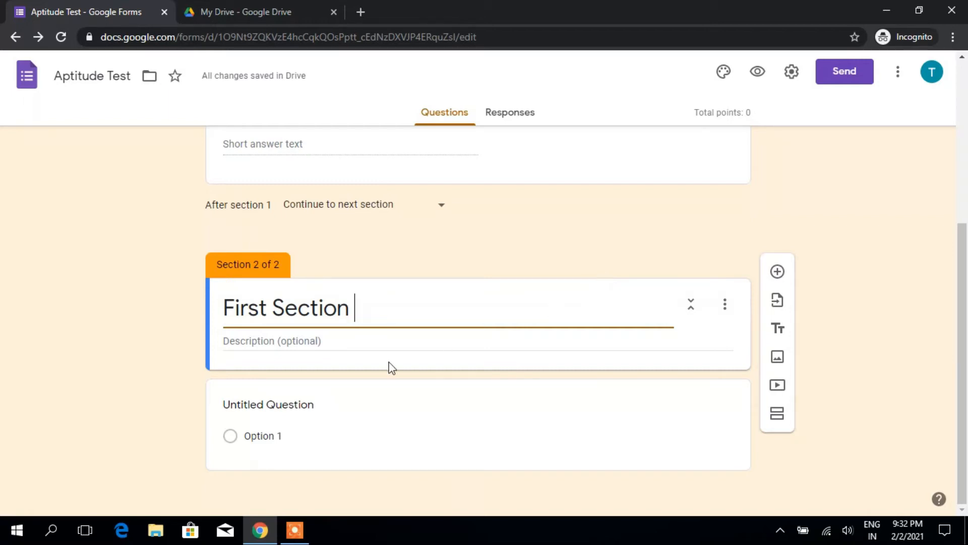
{"action": "left_click", "coordinate": [337, 340]}
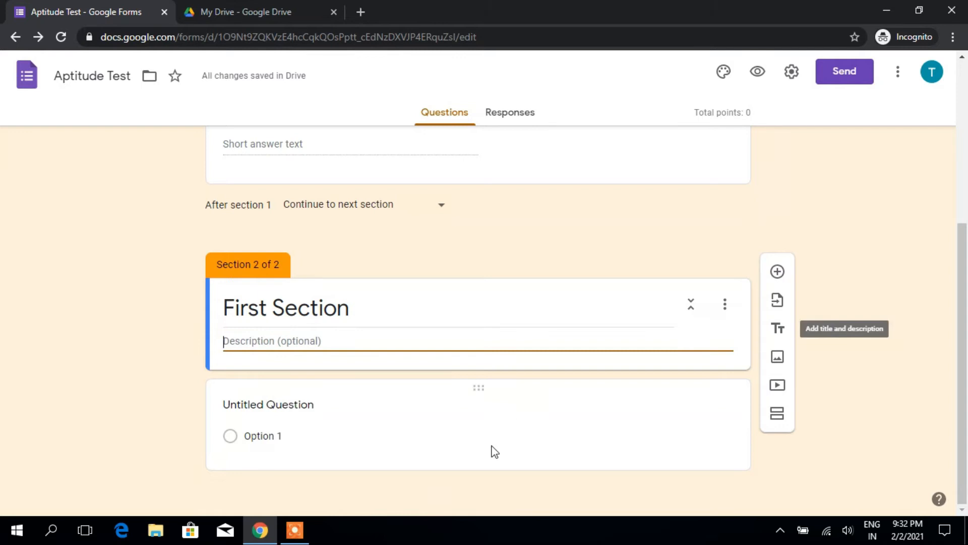
{"action": "left_click", "coordinate": [298, 411]}
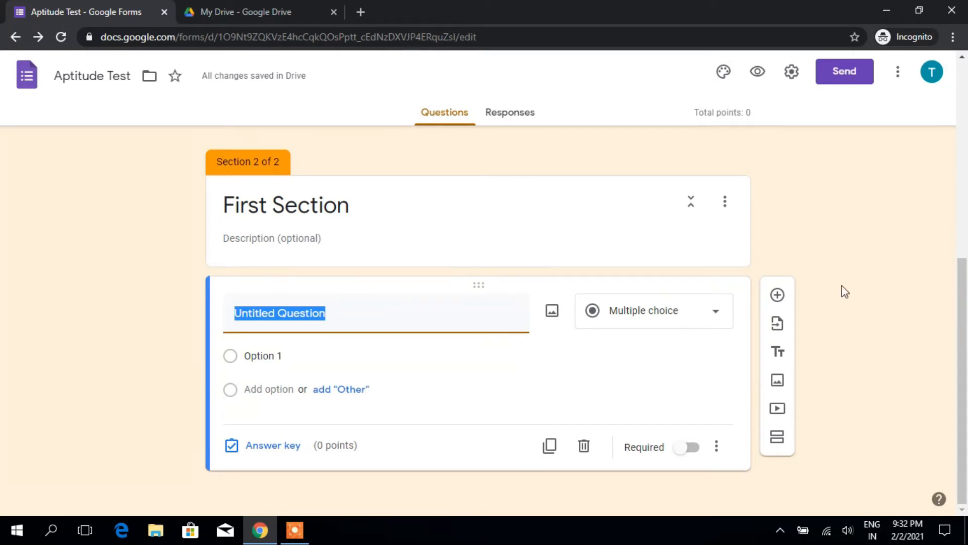
Step: Title the question 'How many days in a year' and enter choices 350 and 355
{"action": "type", "text": "H"}
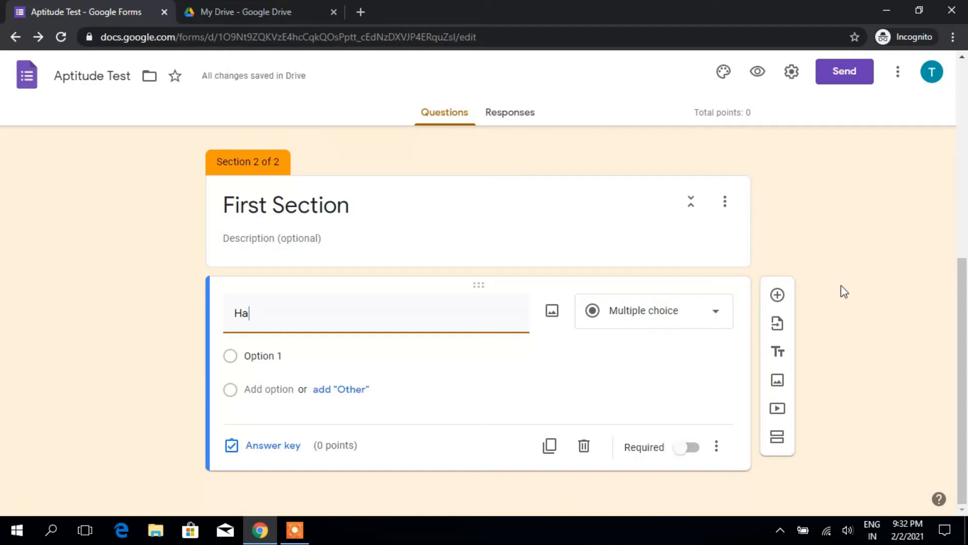
{"action": "type", "text": "ow m"}
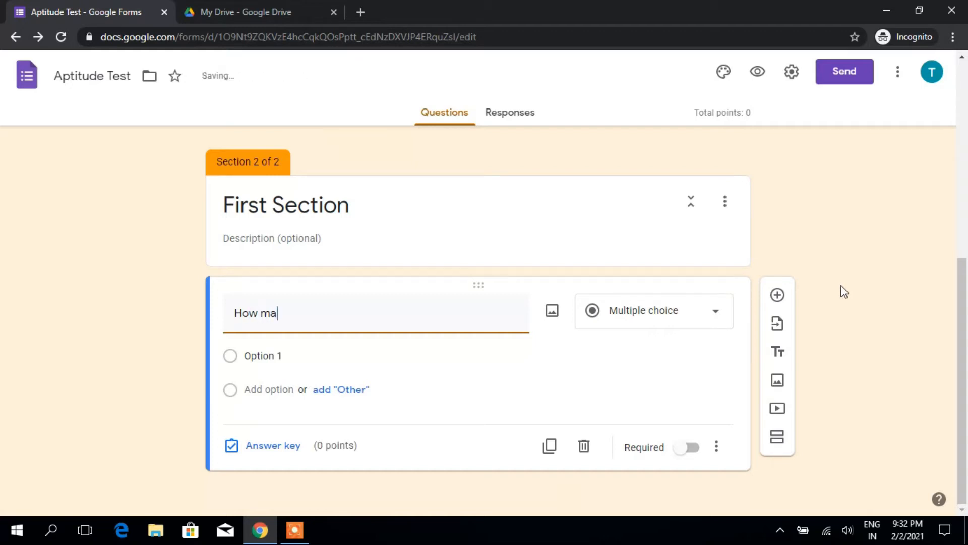
{"action": "type", "text": "any days"}
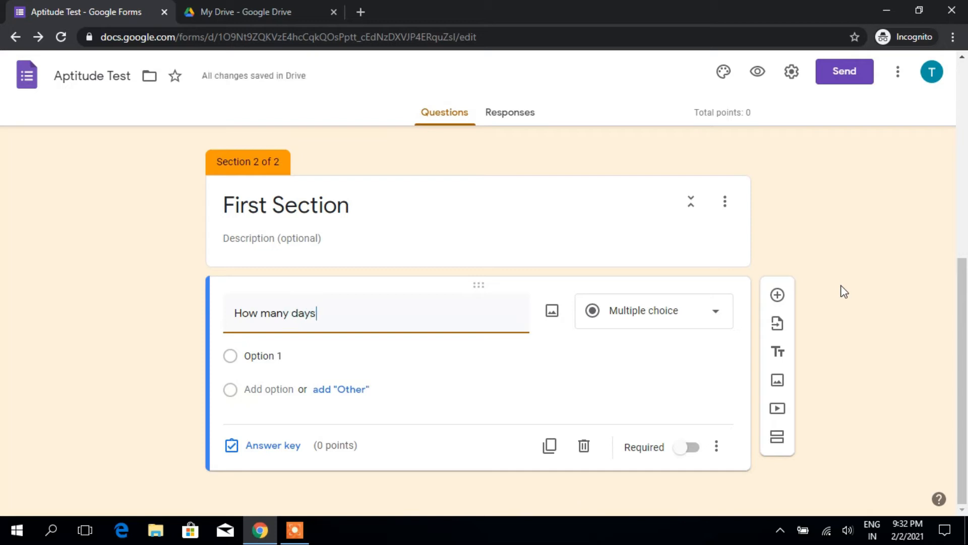
{"action": "type", "text": " in a year"}
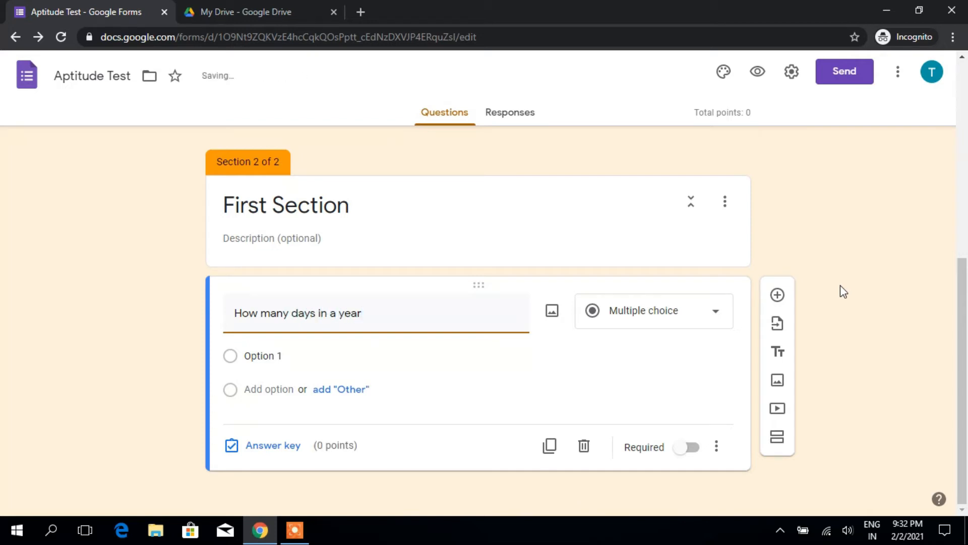
{"action": "left_click", "coordinate": [261, 355]}
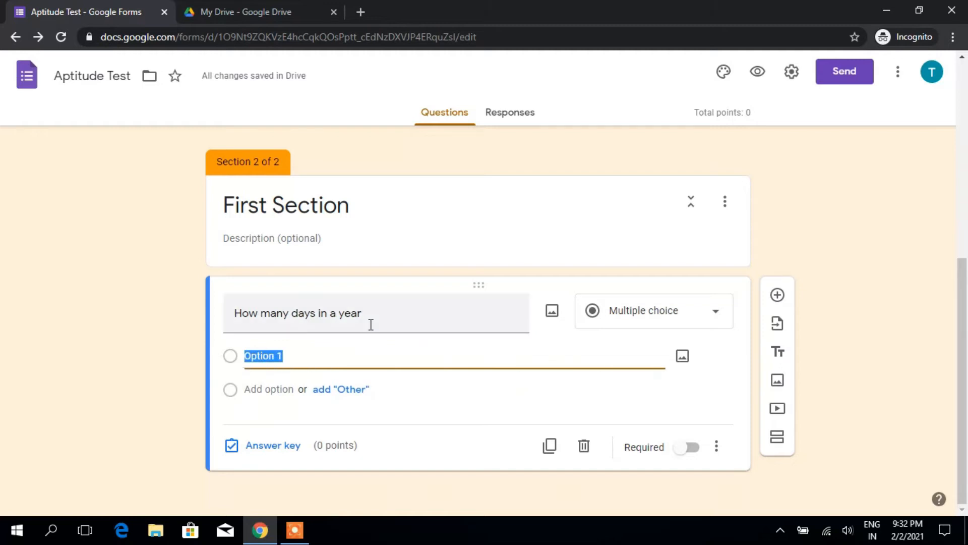
{"action": "type", "text": "350"}
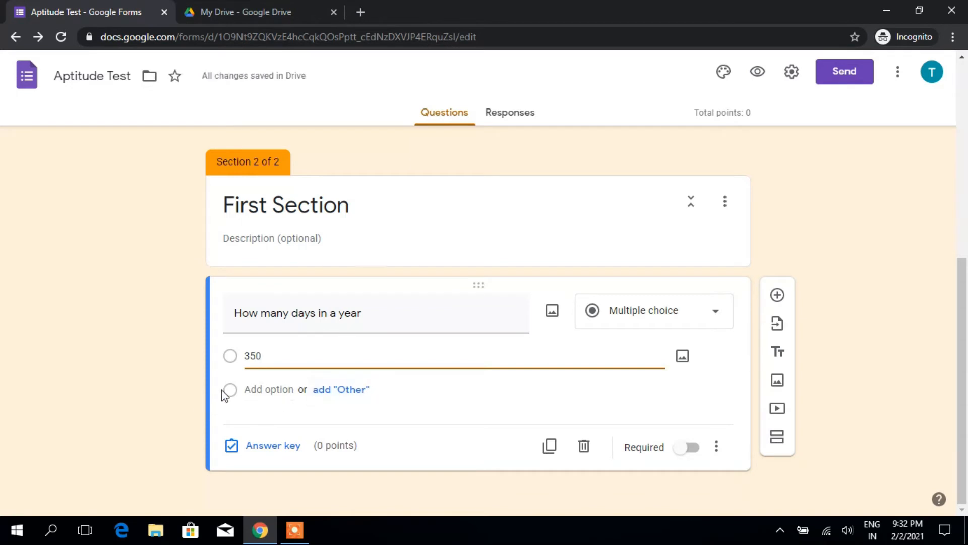
{"action": "left_click", "coordinate": [257, 390]}
{"action": "type", "text": "355"}
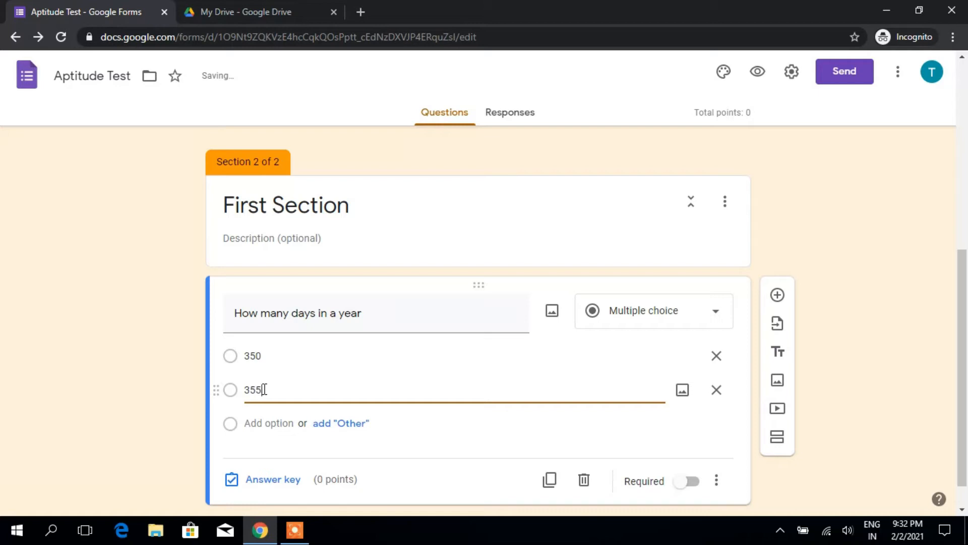
Step: Add choices 356 and 365 and end the question title with a question mark
{"action": "left_click", "coordinate": [264, 428]}
{"action": "type", "text": "356"}
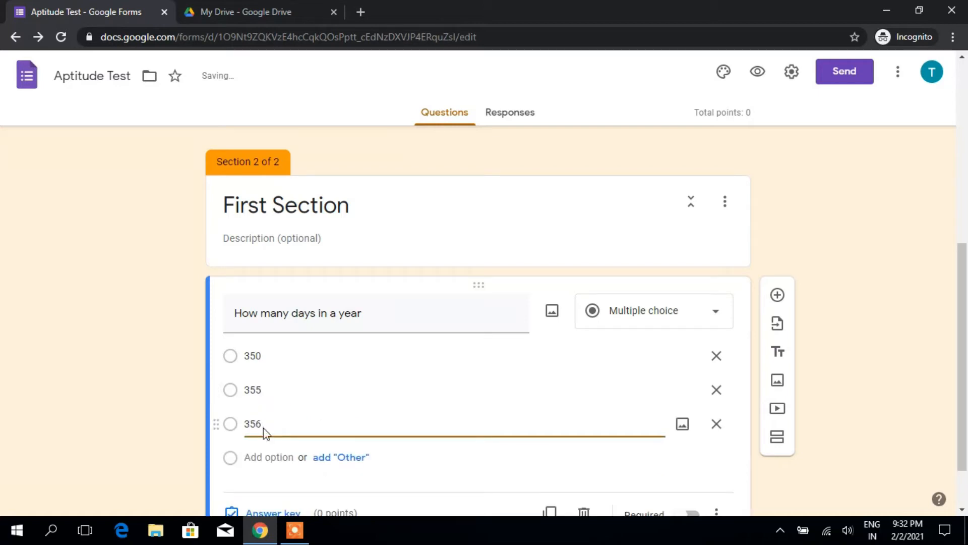
{"action": "left_click", "coordinate": [273, 456]}
{"action": "type", "text": "3"}
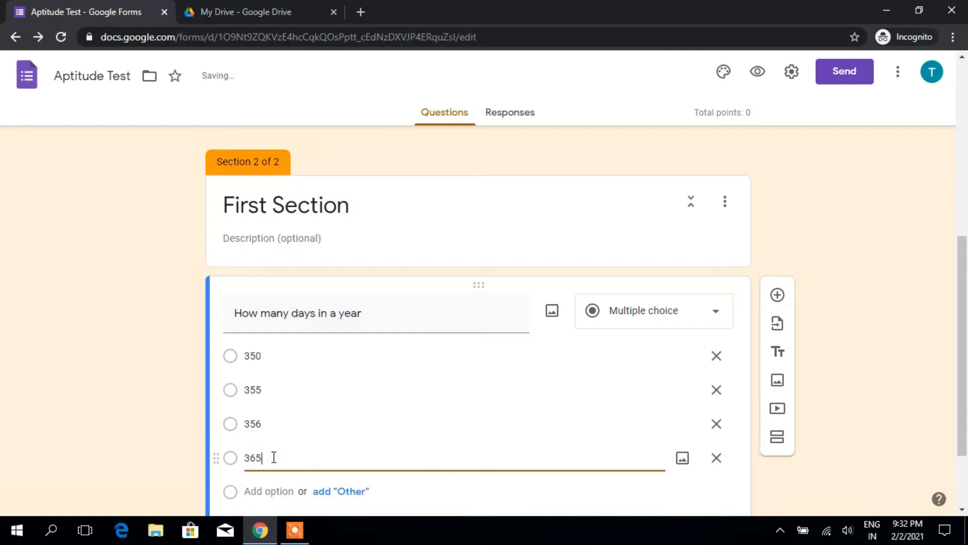
{"action": "type", "text": "65"}
{"action": "scroll", "coordinate": [276, 444], "scroll_direction": "down", "scroll_amount": 2}
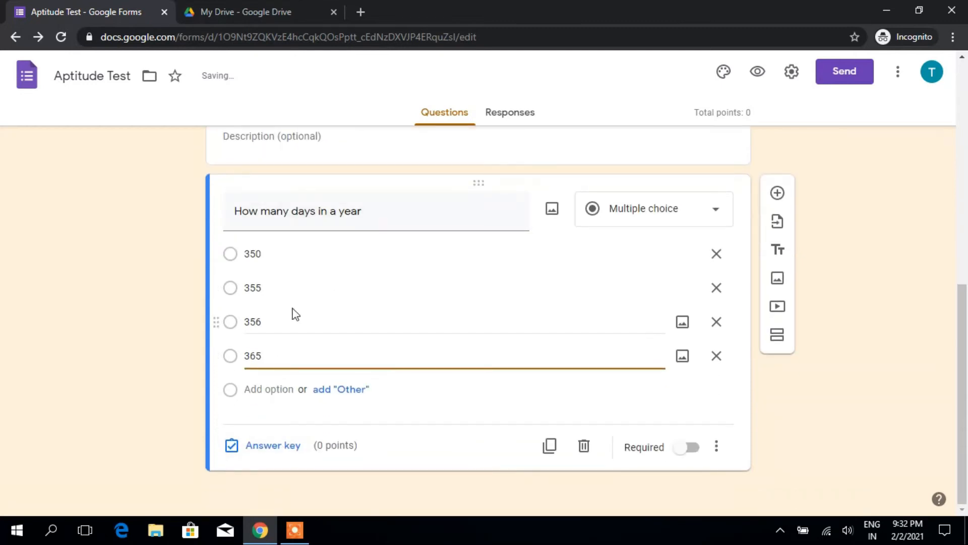
{"action": "triple_click", "coordinate": [365, 217]}
{"action": "left_click", "coordinate": [365, 218]}
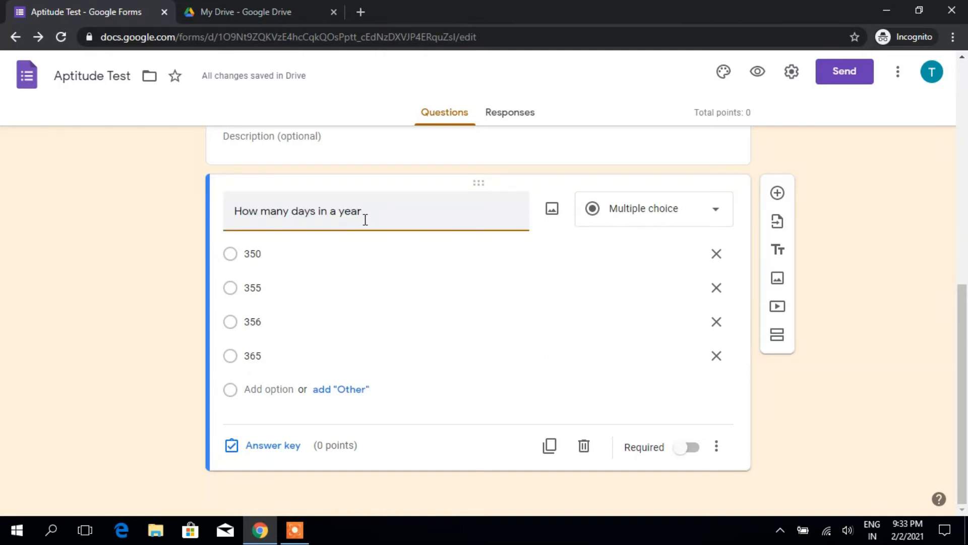
{"action": "left_click", "coordinate": [267, 448]}
Step: In the answer key, make 365 the correct answer, worth 4 points
{"action": "left_click", "coordinate": [263, 469]}
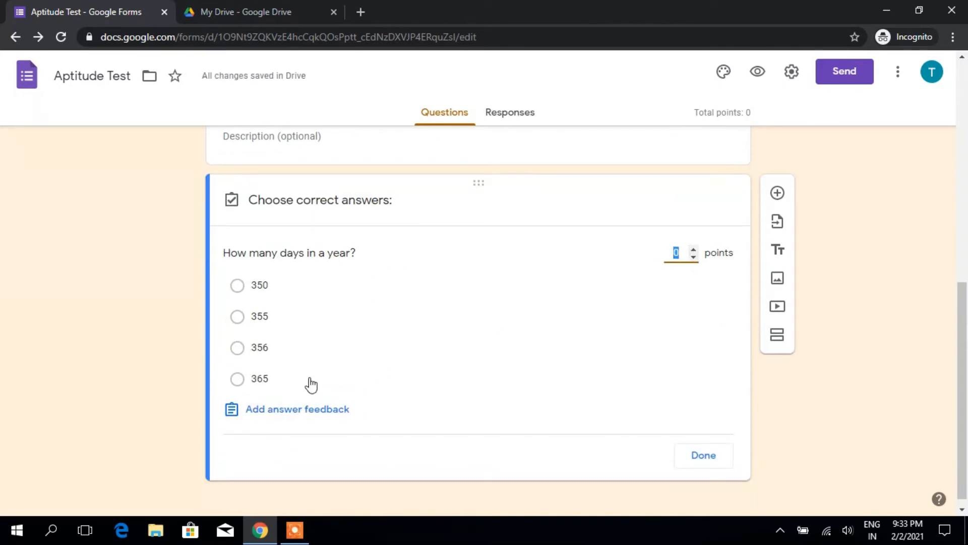
{"action": "left_click", "coordinate": [694, 250]}
{"action": "left_click", "coordinate": [693, 250]}
{"action": "left_click", "coordinate": [693, 250]}
{"action": "left_click", "coordinate": [237, 378]}
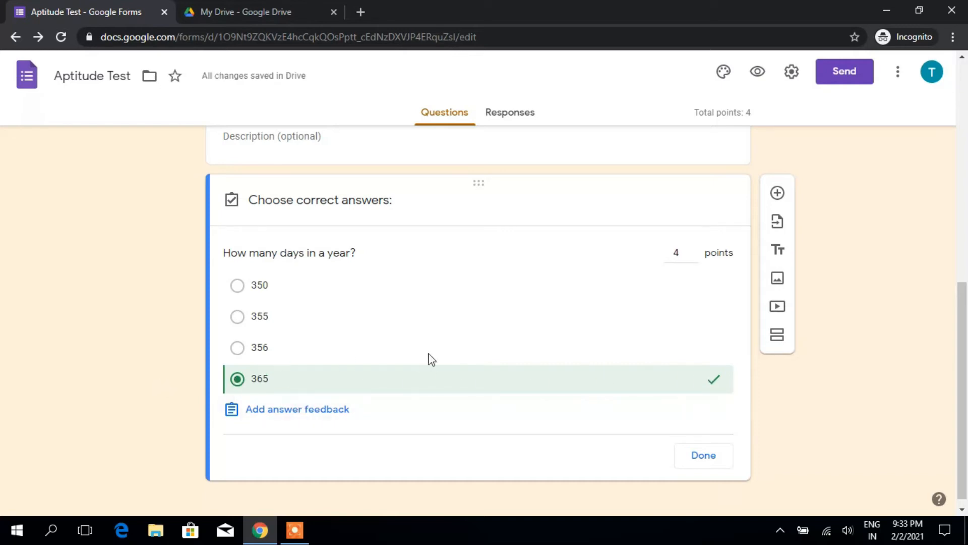
{"action": "left_click", "coordinate": [705, 459]}
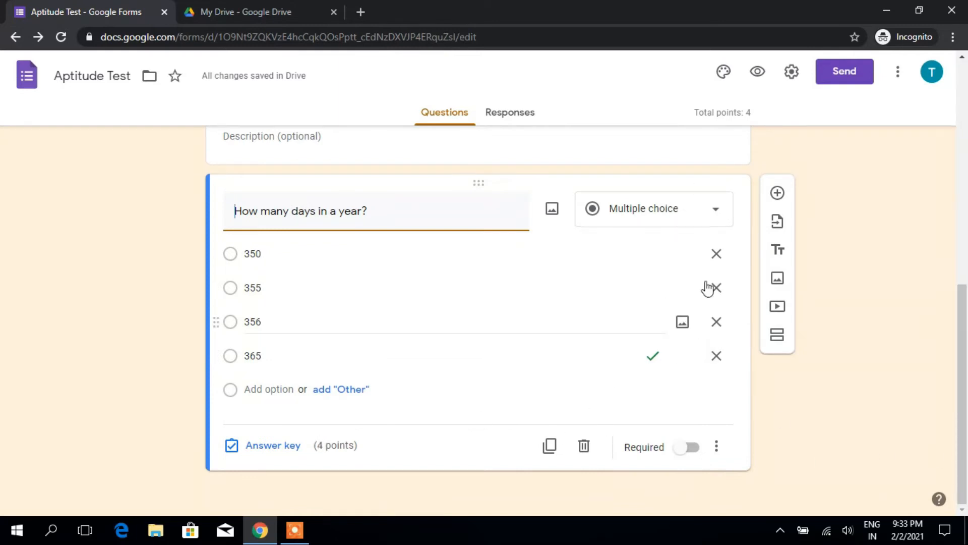
Step: Duplicate the question, retitle it 'How many sides an Octagon have ?', and change the choices to 3, 5, 8, 9
{"action": "left_click", "coordinate": [549, 445]}
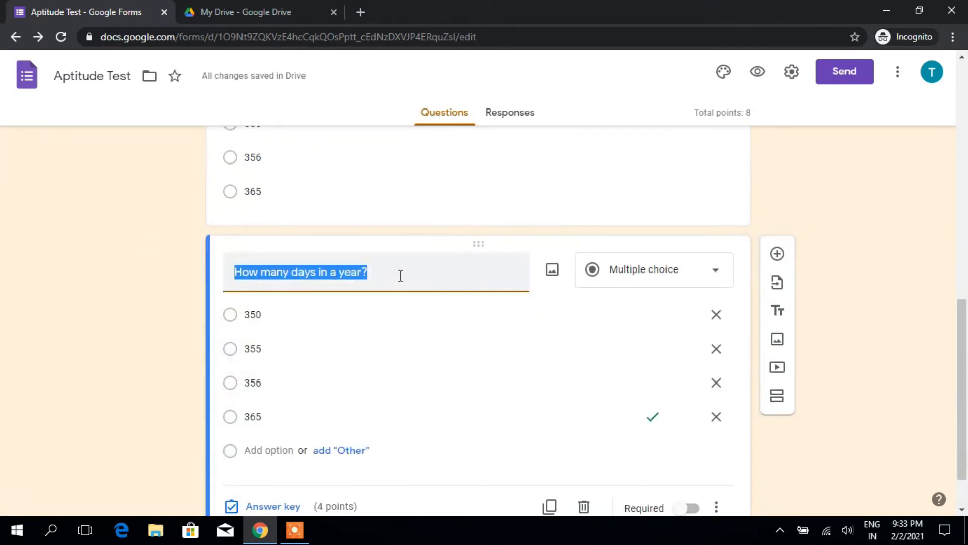
{"action": "type", "text": "How"}
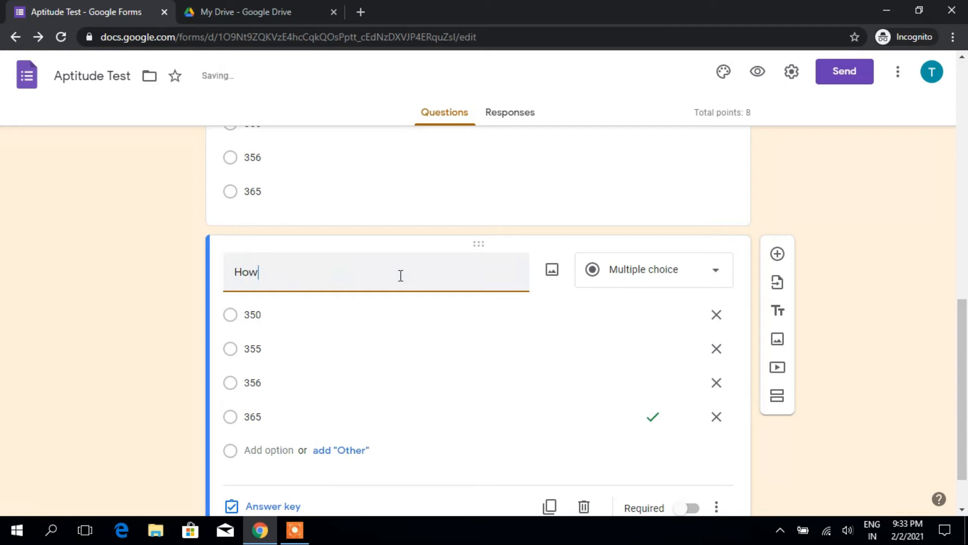
{"action": "type", "text": " many sides an"}
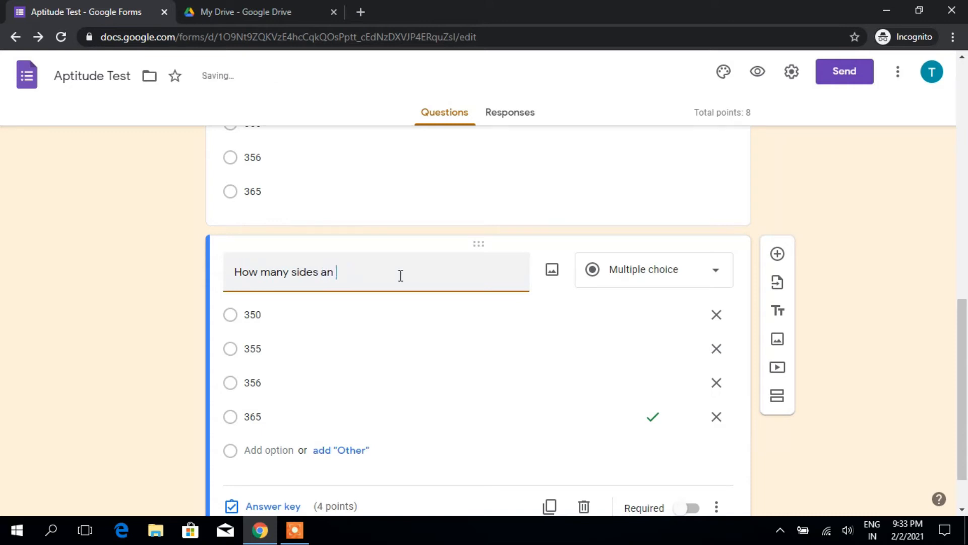
{"action": "type", "text": "octagon have ?"}
{"action": "scroll", "coordinate": [414, 271], "scroll_direction": "down", "scroll_amount": 1}
{"action": "double_click", "coordinate": [261, 256]}
{"action": "type", "text": "3"}
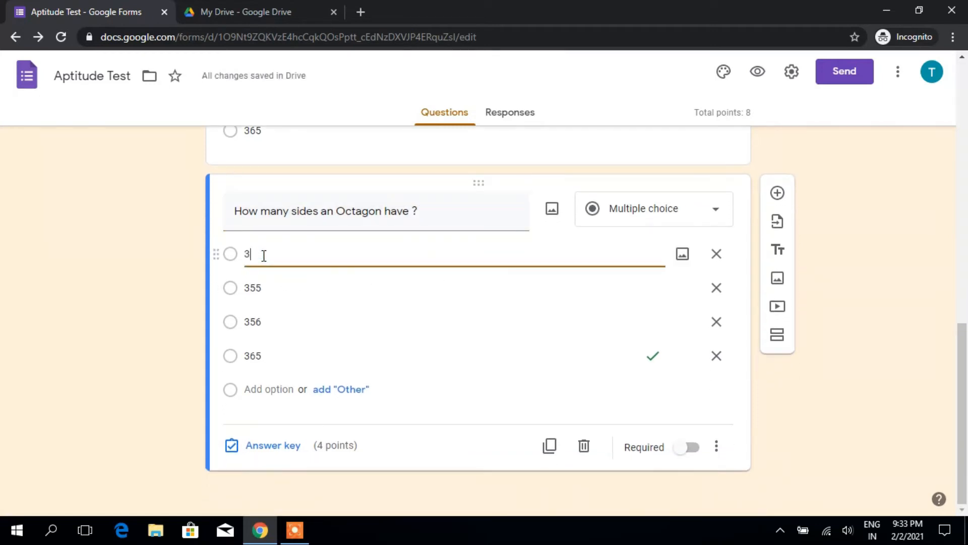
{"action": "double_click", "coordinate": [266, 288]}
{"action": "type", "text": "5"}
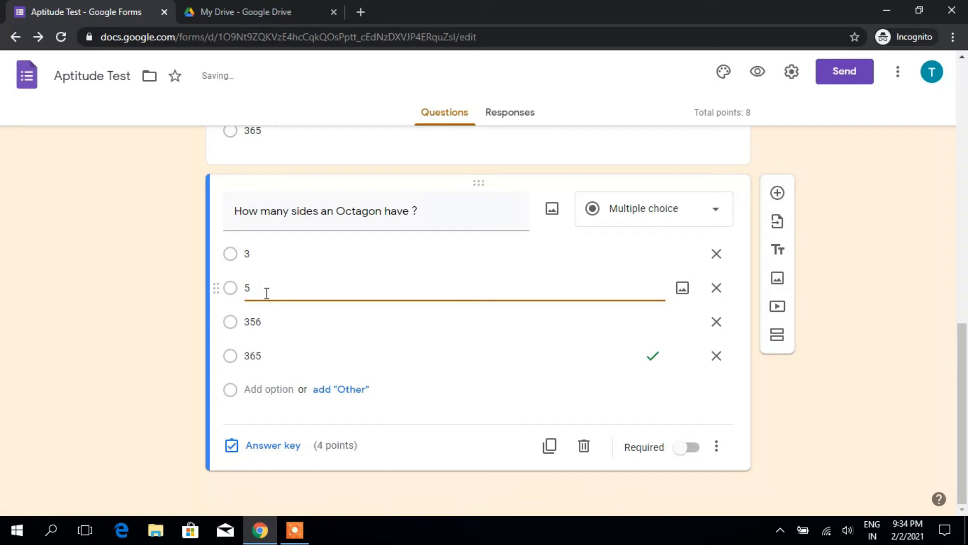
{"action": "double_click", "coordinate": [264, 321]}
{"action": "type", "text": "8"}
{"action": "double_click", "coordinate": [266, 355]}
{"action": "type", "text": "9"}
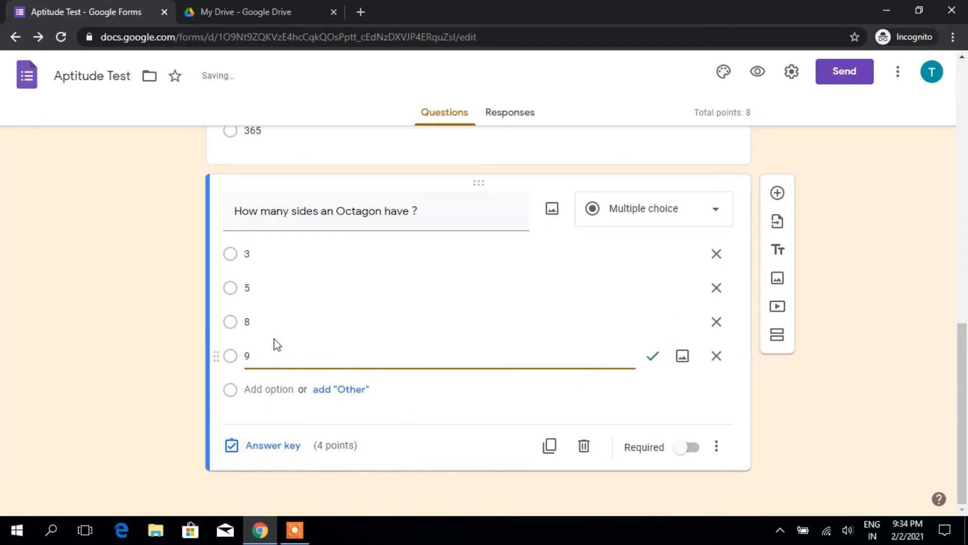
Step: In the Octagon question's answer key, mark 8 correct and unmark 9
{"action": "left_click", "coordinate": [230, 326]}
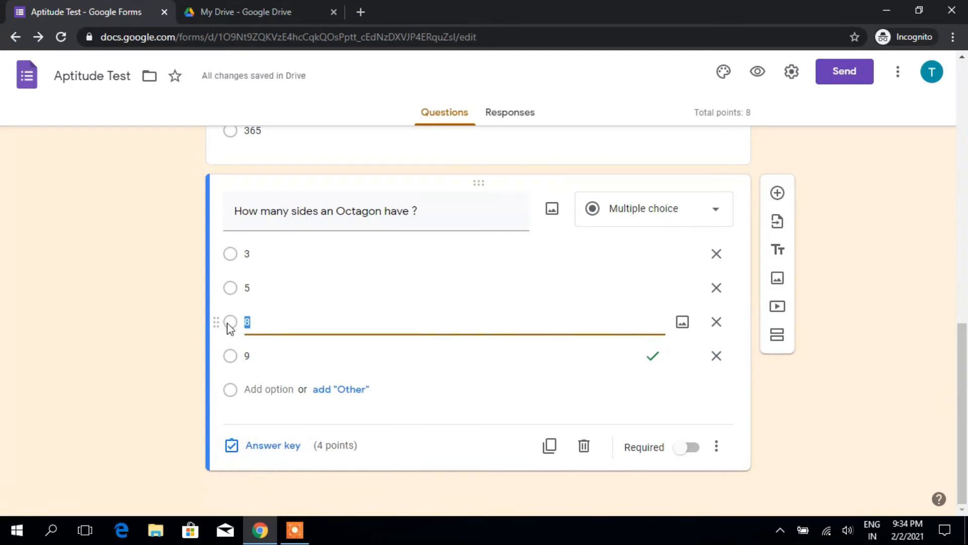
{"action": "left_click", "coordinate": [267, 446]}
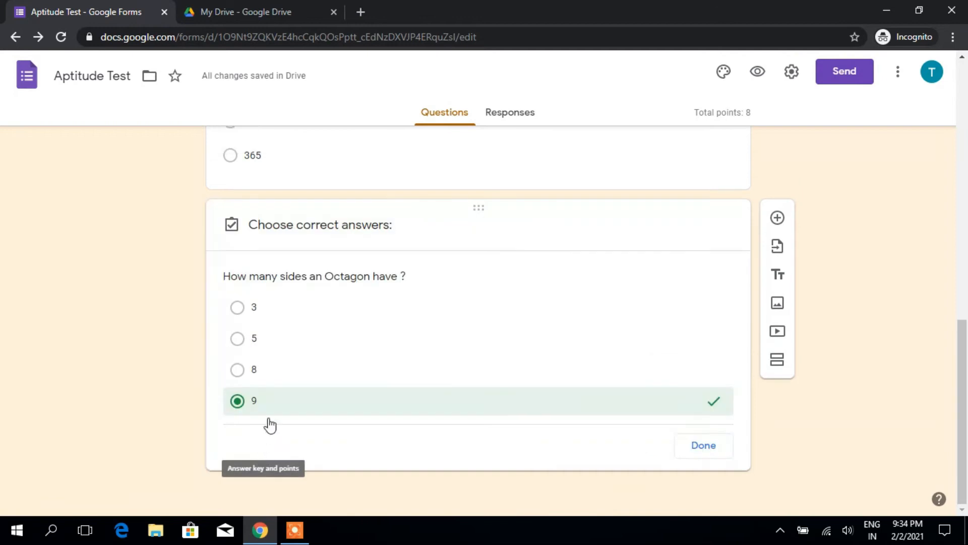
{"action": "left_click", "coordinate": [239, 348]}
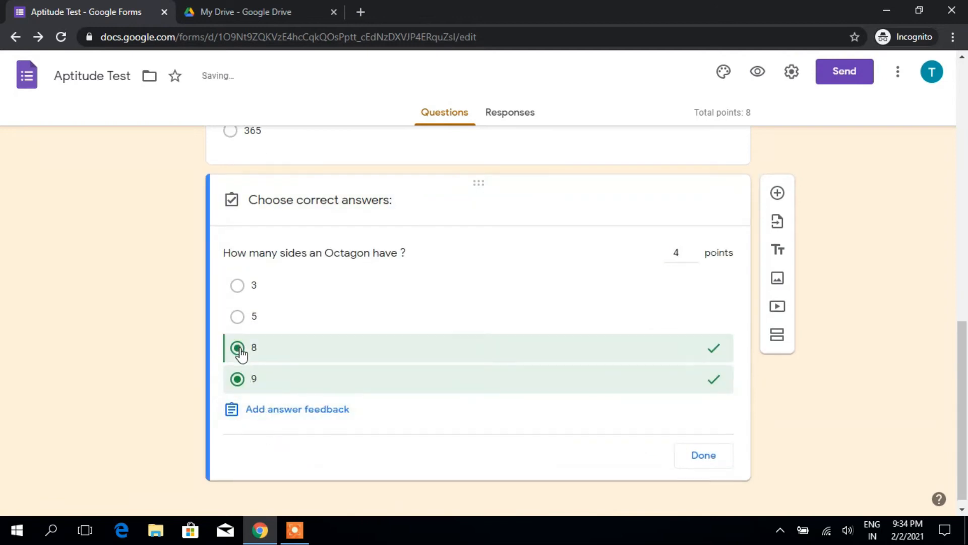
{"action": "left_click", "coordinate": [238, 382]}
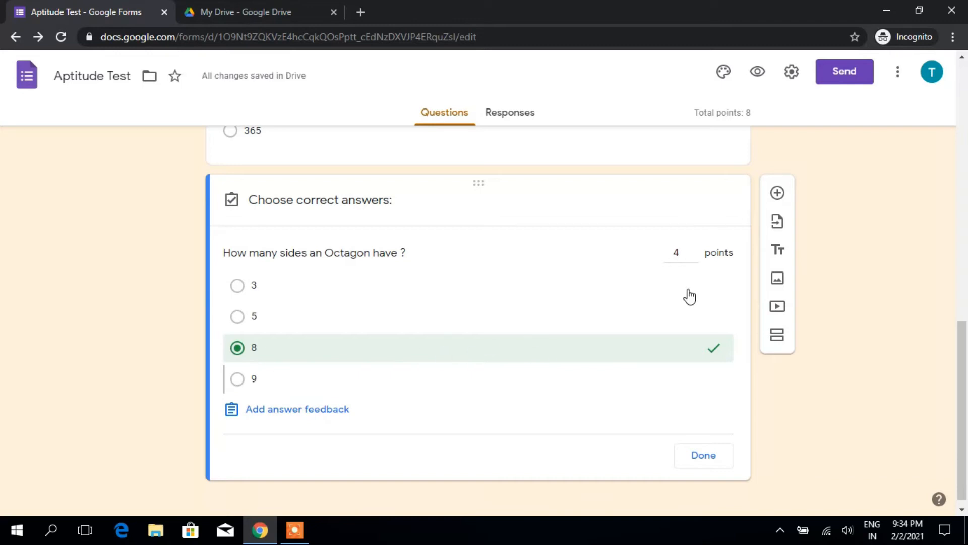
{"action": "left_click", "coordinate": [704, 456]}
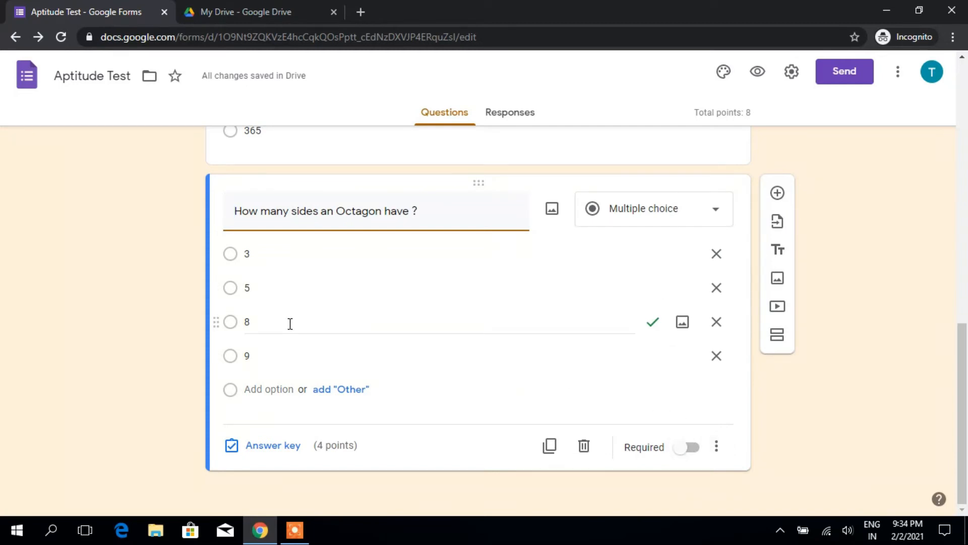
Step: Duplicate the required Name question and retitle the copy 'Mobile Number'
{"action": "scroll", "coordinate": [356, 326], "scroll_direction": "up", "scroll_amount": 2}
{"action": "scroll", "coordinate": [354, 326], "scroll_direction": "up", "scroll_amount": 6}
{"action": "scroll", "coordinate": [354, 328], "scroll_direction": "down", "scroll_amount": 8}
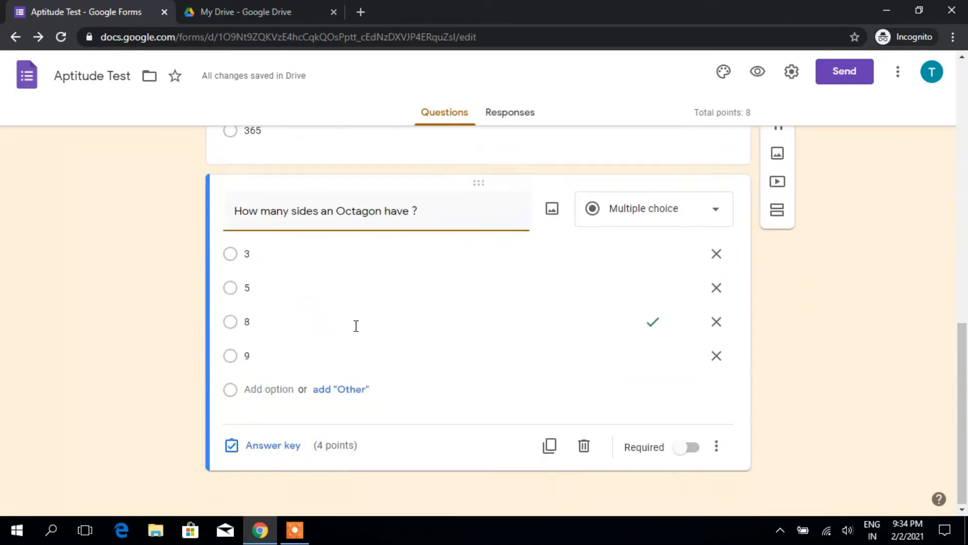
{"action": "scroll", "coordinate": [366, 393], "scroll_direction": "up", "scroll_amount": 15}
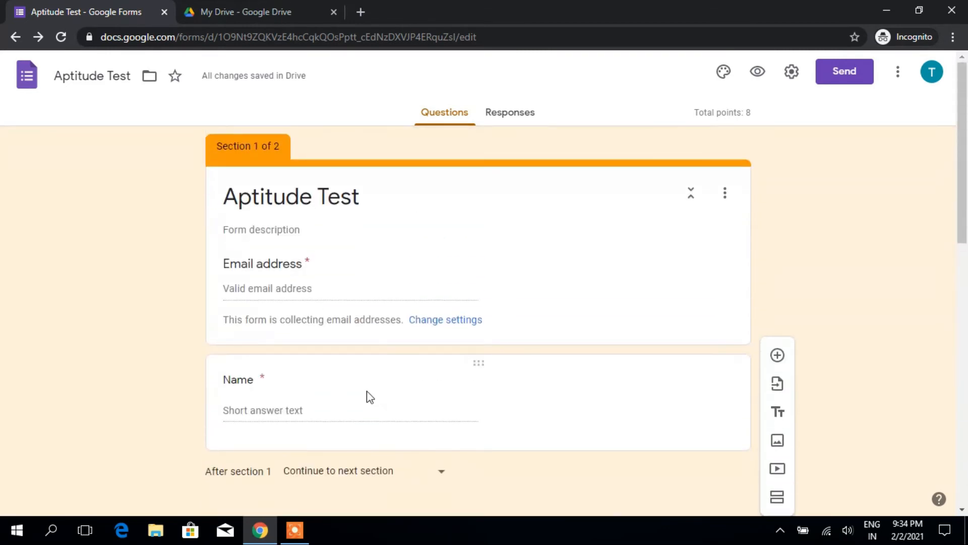
{"action": "scroll", "coordinate": [367, 395], "scroll_direction": "down", "scroll_amount": 3}
{"action": "left_click", "coordinate": [572, 277]}
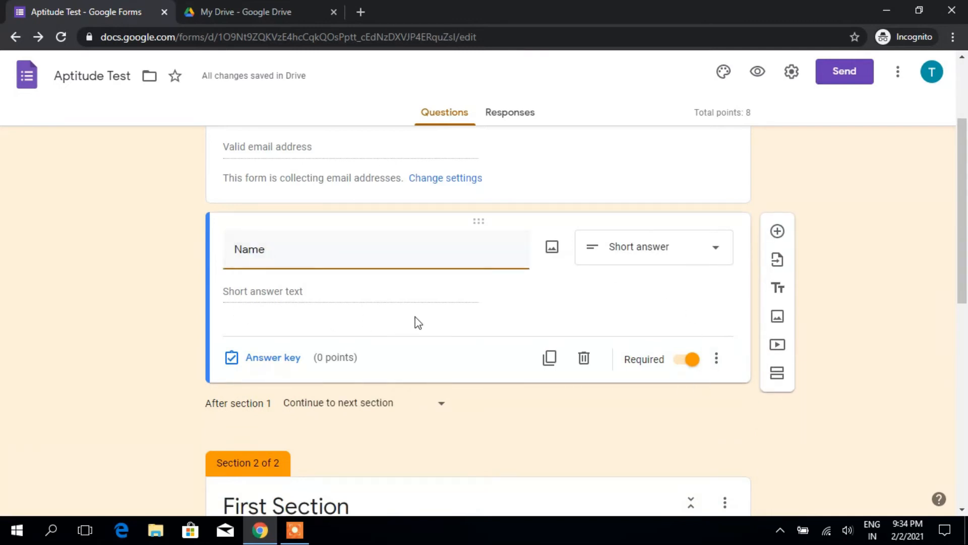
{"action": "left_click", "coordinate": [549, 360]}
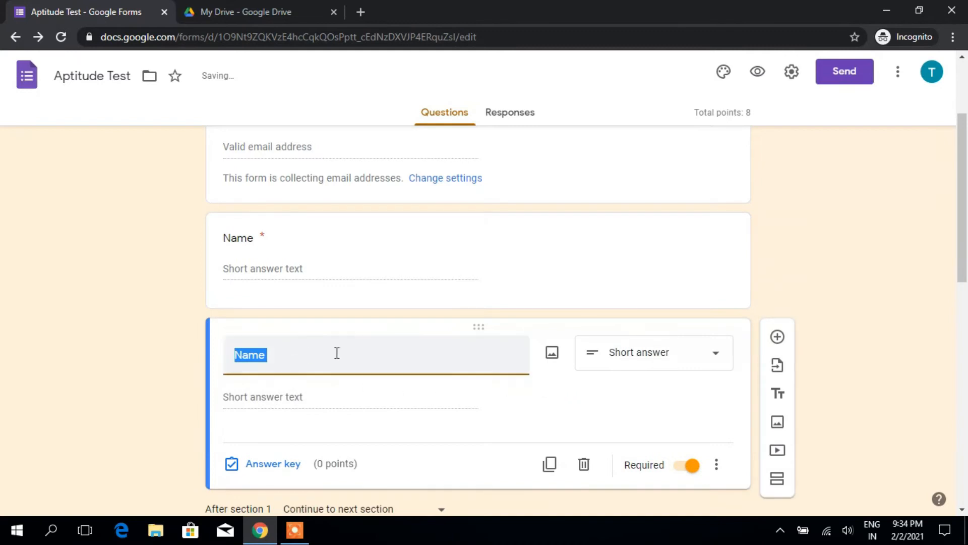
{"action": "type", "text": "Mo"}
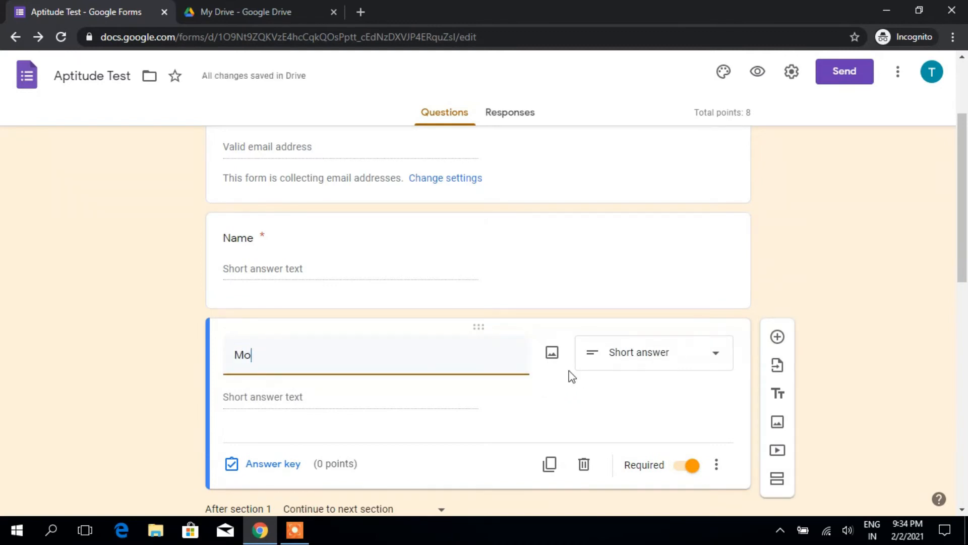
{"action": "type", "text": "bile No"}
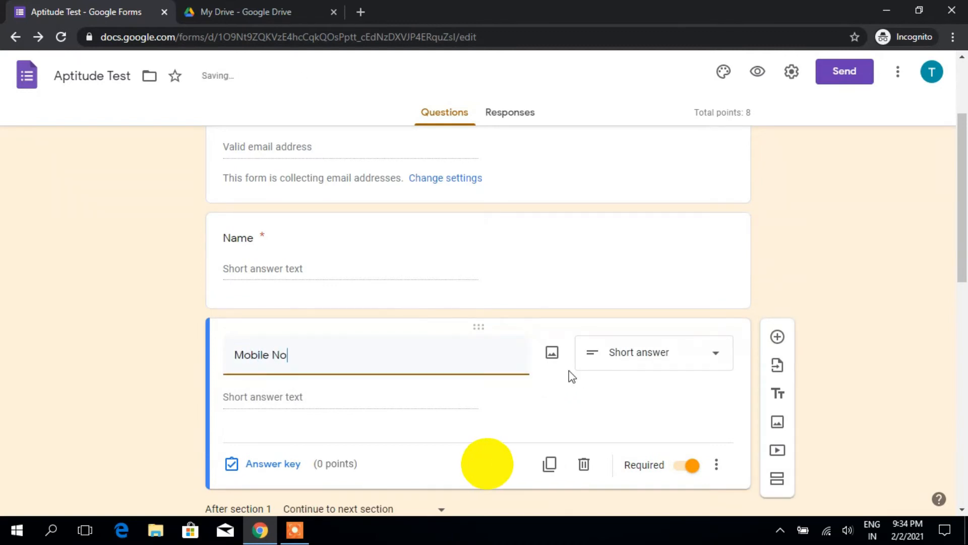
{"action": "key", "text": "BackSpace"}
{"action": "type", "text": "umber"}
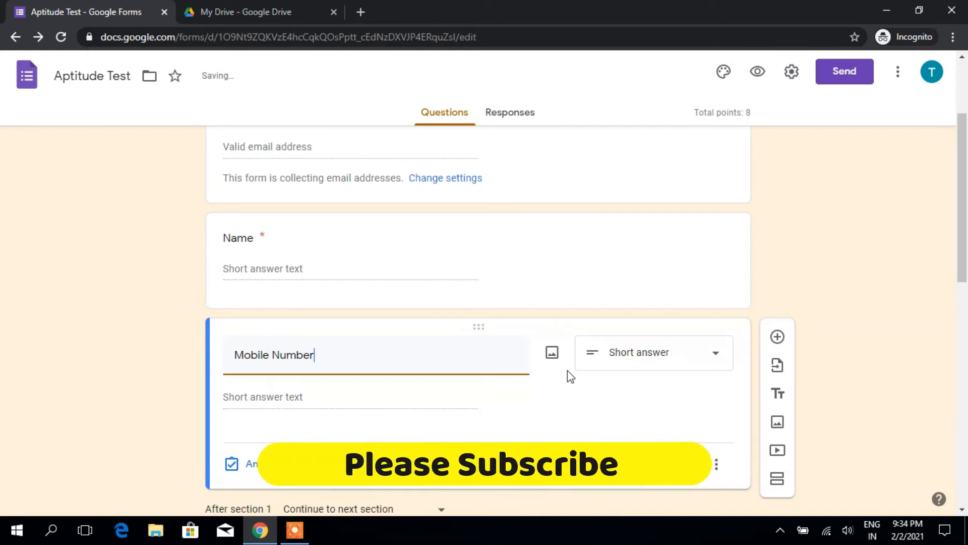
{"action": "scroll", "coordinate": [570, 376], "scroll_direction": "down", "scroll_amount": 3}
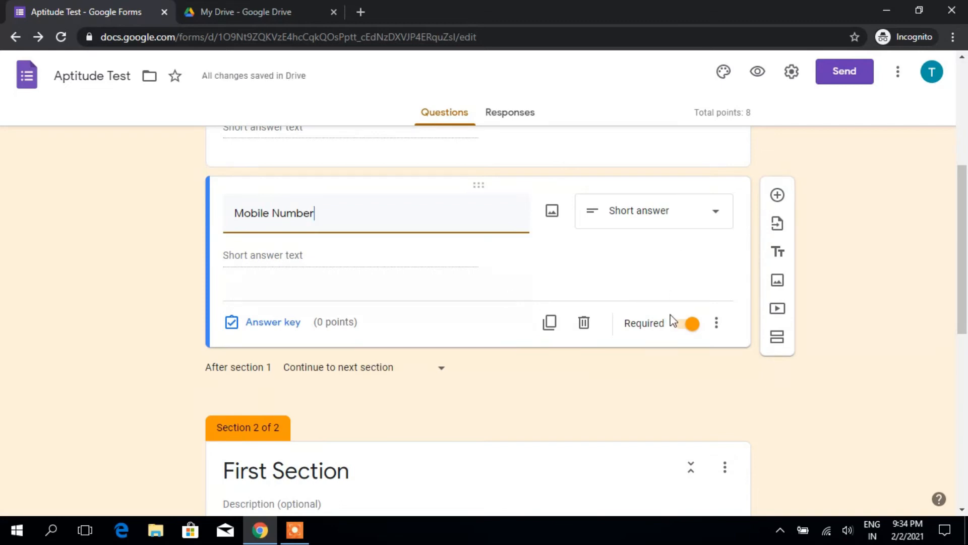
{"action": "left_click", "coordinate": [718, 323]}
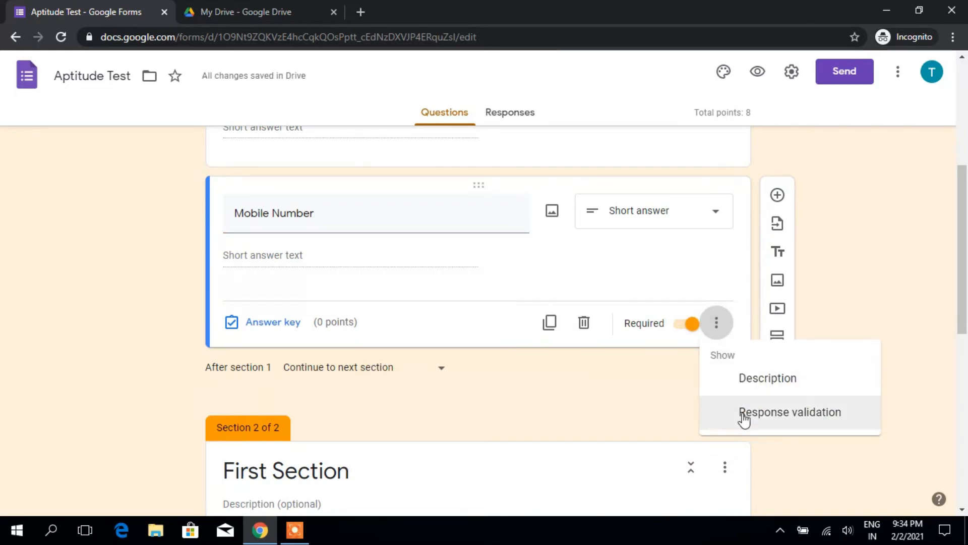
{"action": "left_click", "coordinate": [744, 412]}
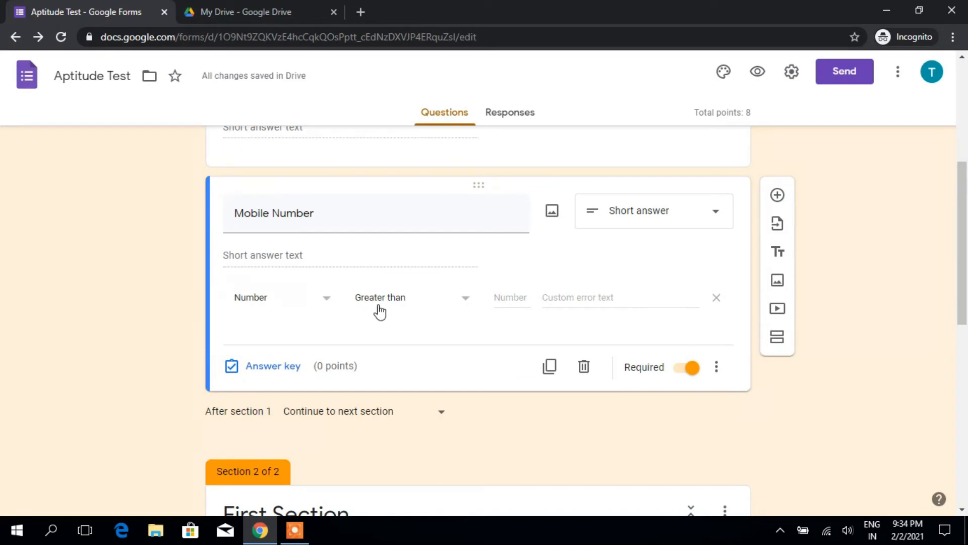
{"action": "left_click", "coordinate": [448, 302]}
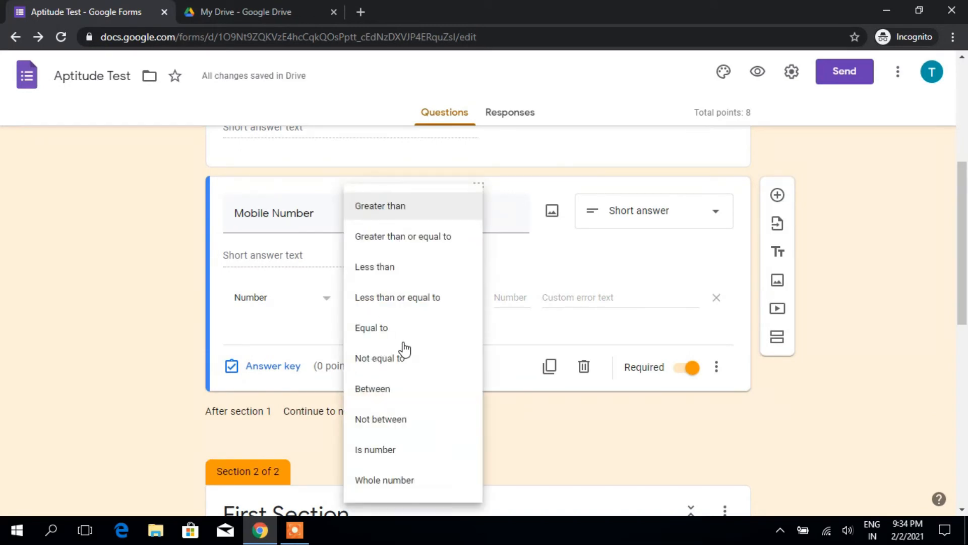
{"action": "left_click", "coordinate": [383, 330]}
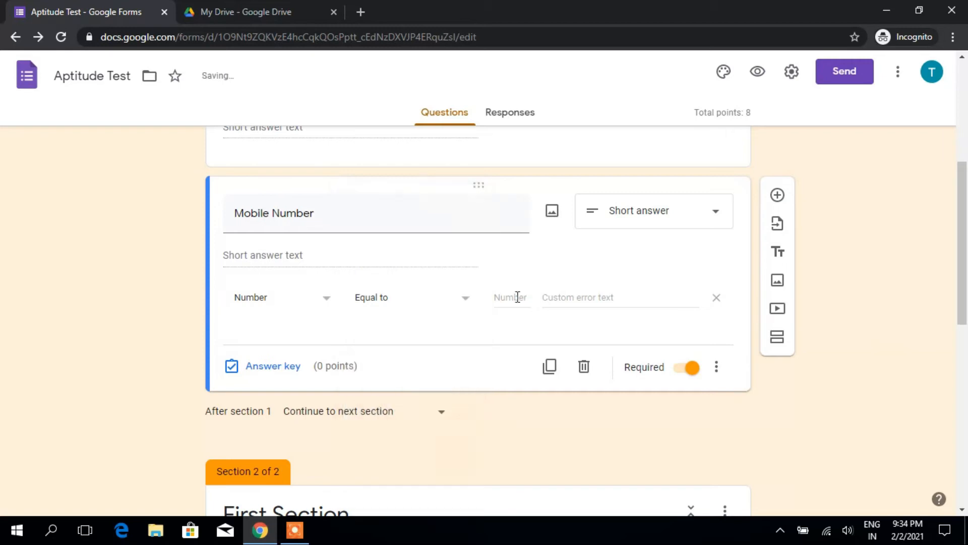
{"action": "type", "text": "10"}
{"action": "left_click", "coordinate": [432, 309]}
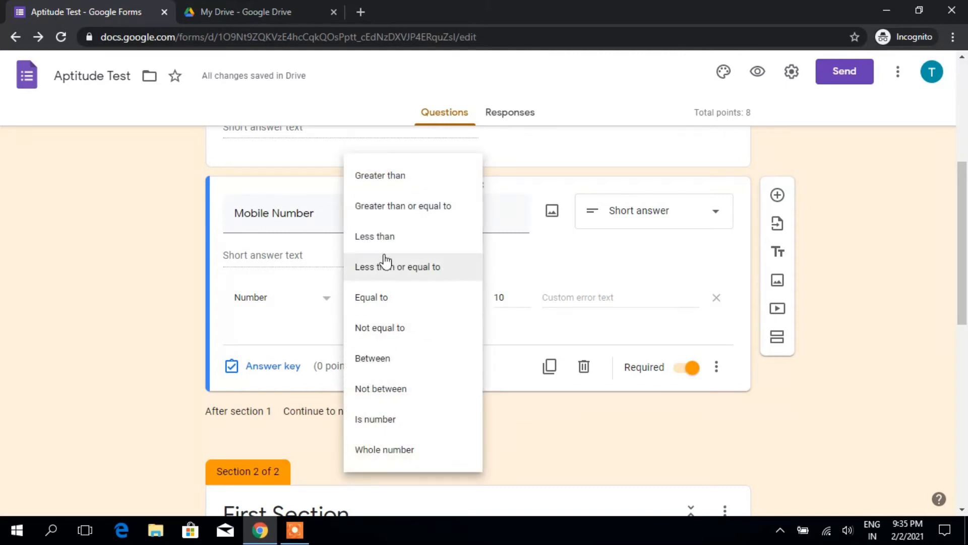
{"action": "left_click", "coordinate": [389, 183]}
{"action": "left_click", "coordinate": [505, 294]}
{"action": "type", "text": "10"}
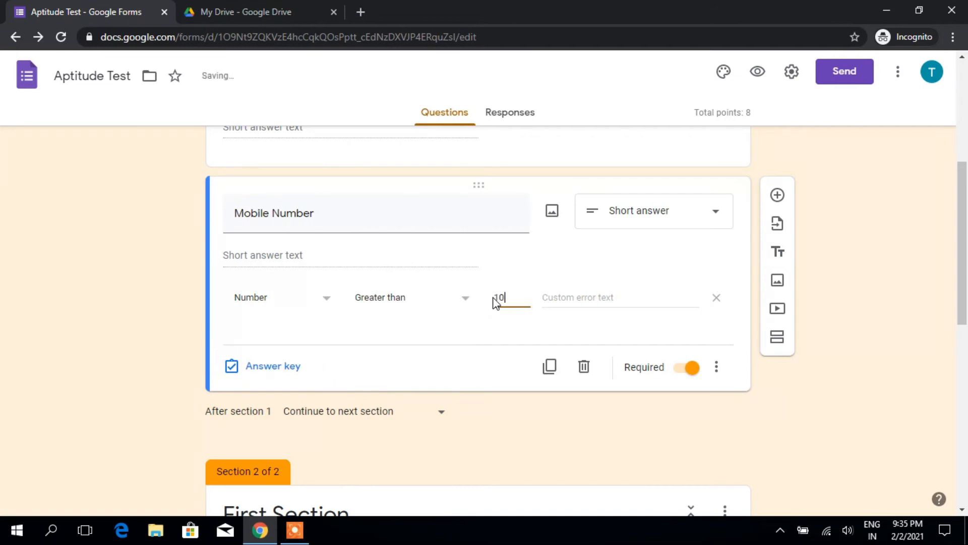
{"action": "left_click", "coordinate": [602, 293]}
{"action": "type", "text": "W"}
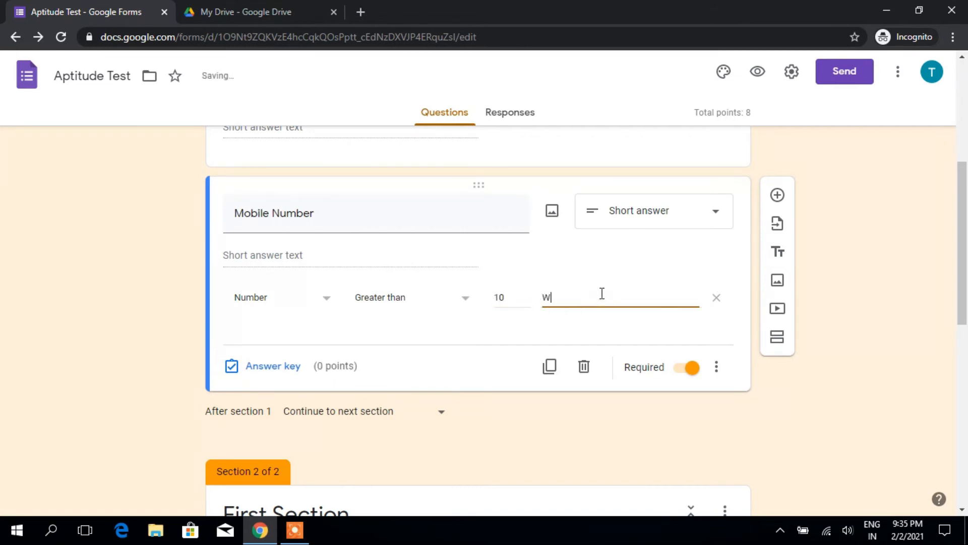
{"action": "type", "text": "rong "}
{"action": "type", "text": "Noi"}
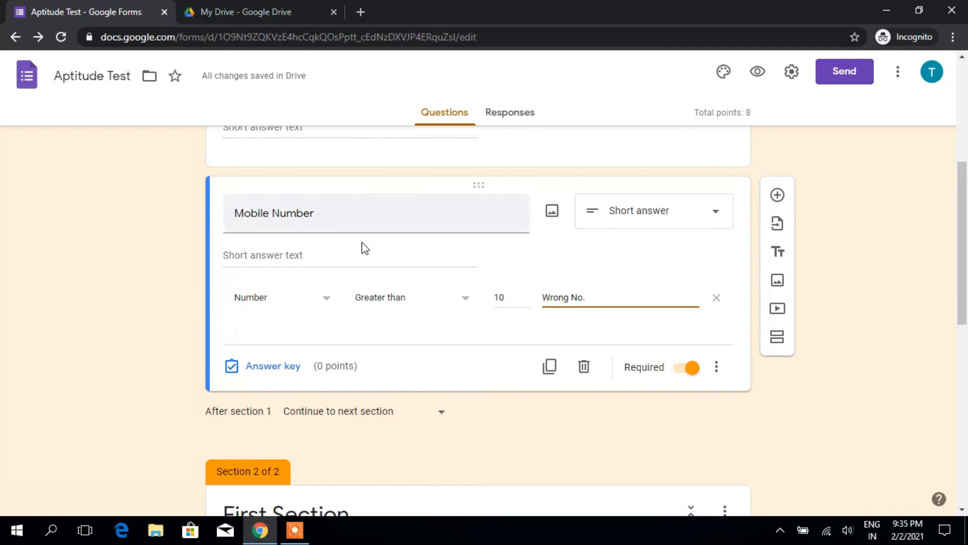
{"action": "left_click", "coordinate": [716, 366]}
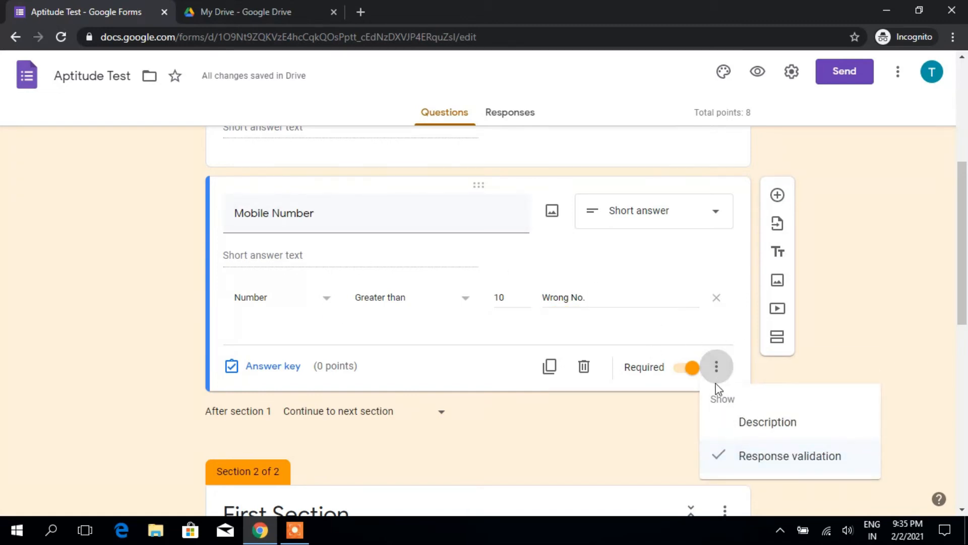
{"action": "left_click", "coordinate": [728, 455]}
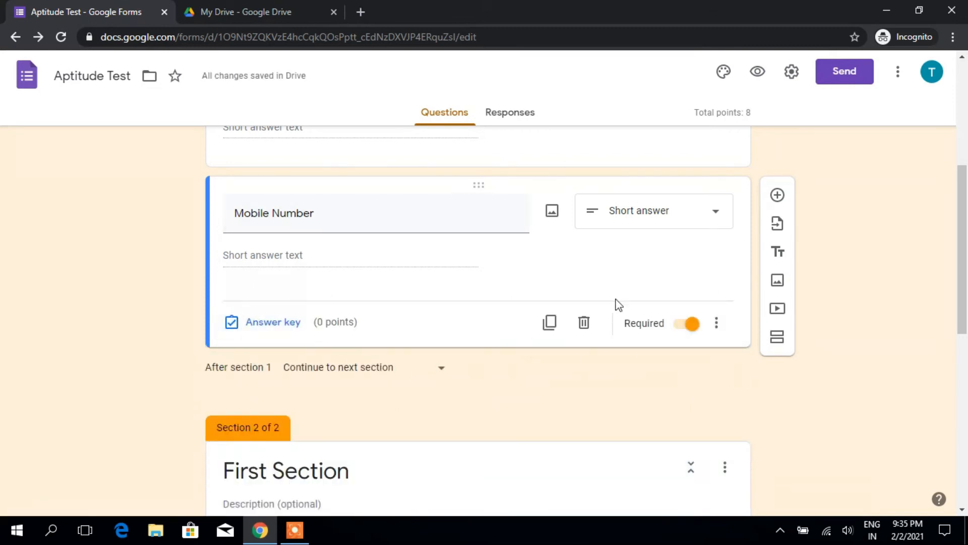
Step: Delete the Mobile Number question and view the Responses page, showing 0 responses
{"action": "scroll", "coordinate": [543, 322], "scroll_direction": "up", "scroll_amount": 1}
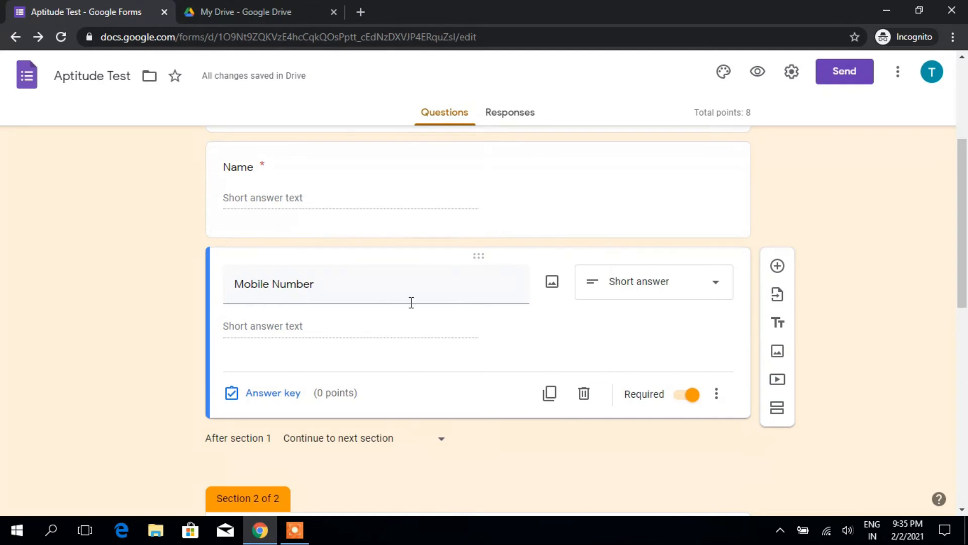
{"action": "left_click", "coordinate": [584, 394]}
{"action": "scroll", "coordinate": [575, 364], "scroll_direction": "up", "scroll_amount": 3}
{"action": "scroll", "coordinate": [573, 363], "scroll_direction": "down", "scroll_amount": 10}
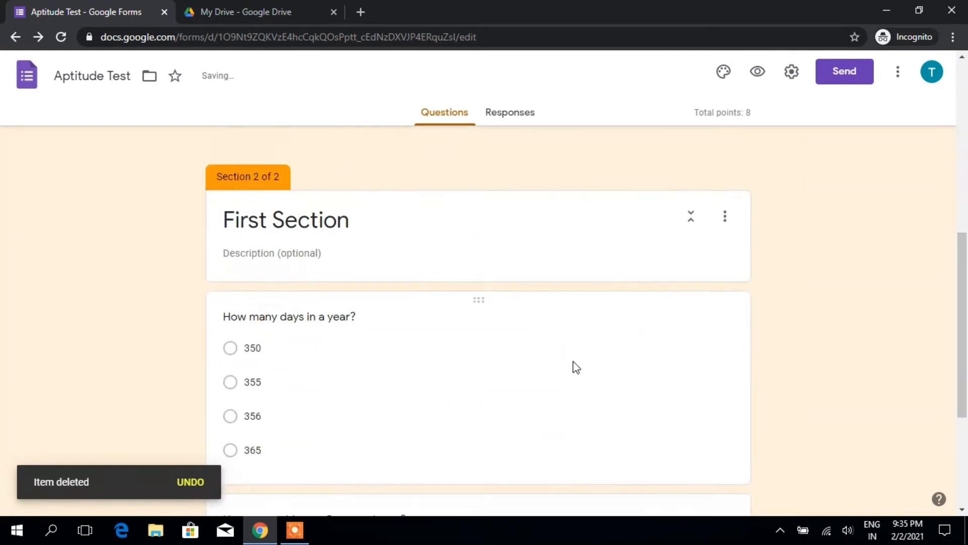
{"action": "scroll", "coordinate": [444, 362], "scroll_direction": "up", "scroll_amount": 4}
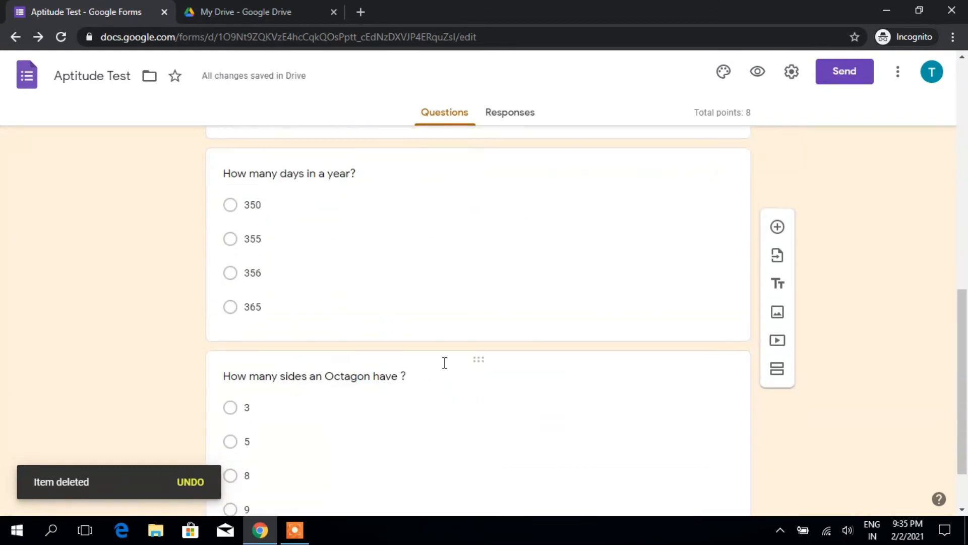
{"action": "left_click", "coordinate": [525, 112]}
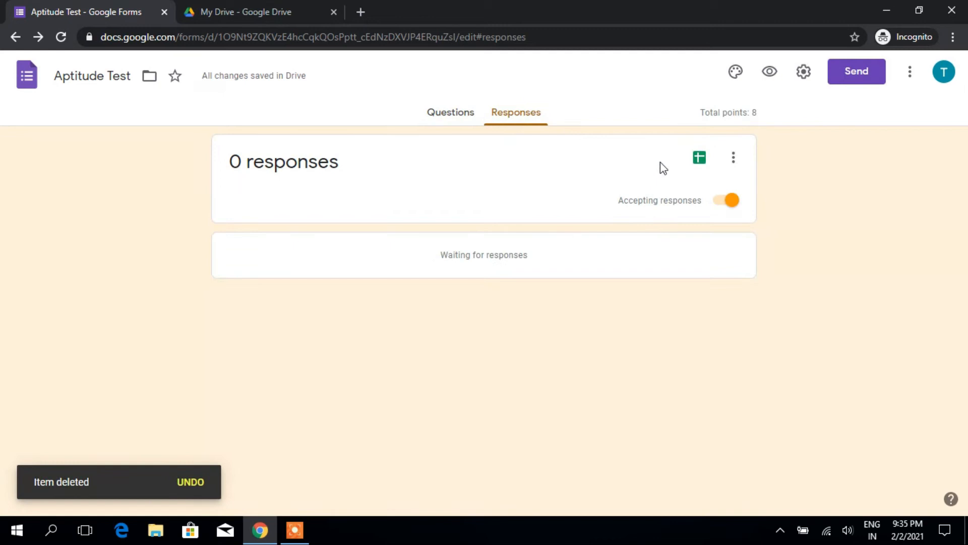
Step: Create a new linked spreadsheet, 'Aptitude Test (Responses)', to collect the responses
{"action": "left_click", "coordinate": [700, 159]}
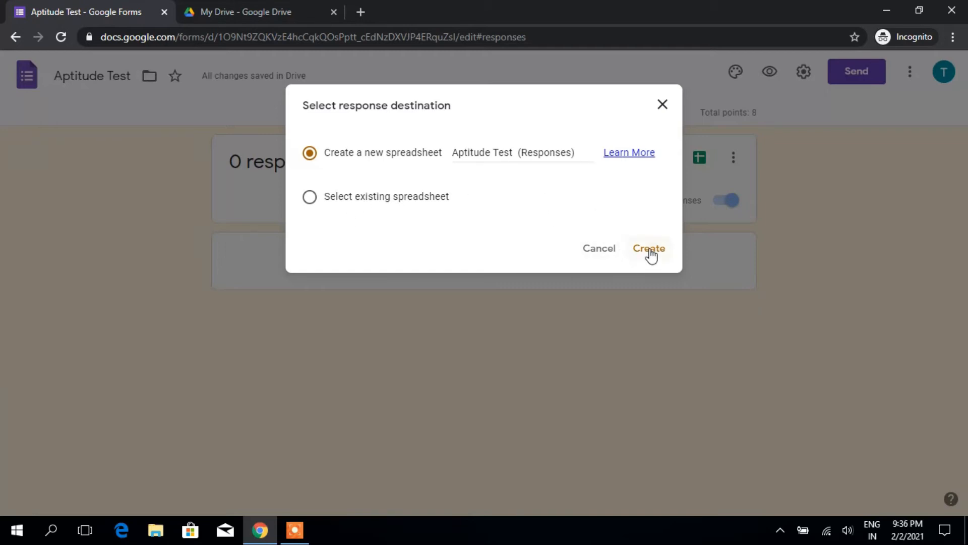
{"action": "left_click", "coordinate": [350, 202]}
{"action": "left_click", "coordinate": [310, 153]}
{"action": "left_click", "coordinate": [637, 247]}
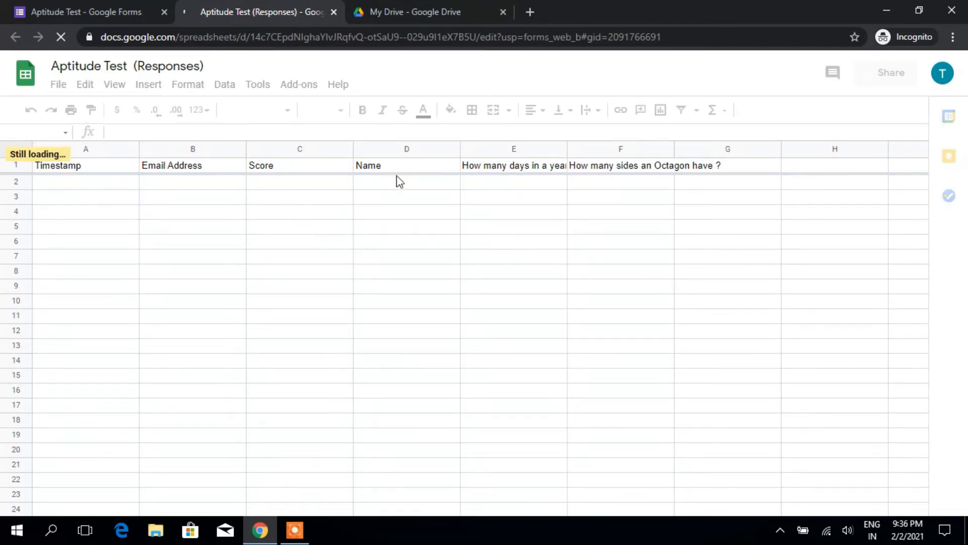
Step: Widen column E, read the quiz question headers in E and F, then return to the form
{"action": "double_click", "coordinate": [566, 151]}
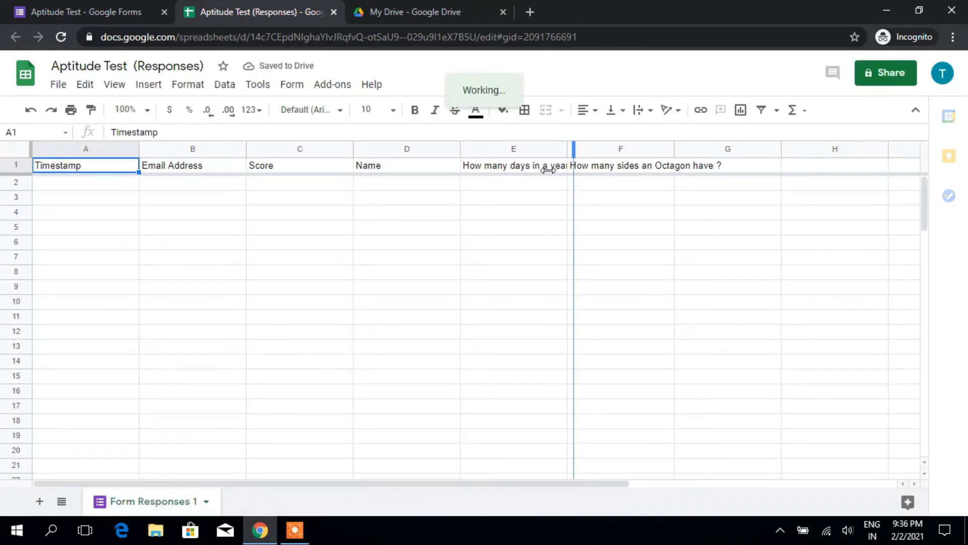
{"action": "left_click", "coordinate": [541, 200]}
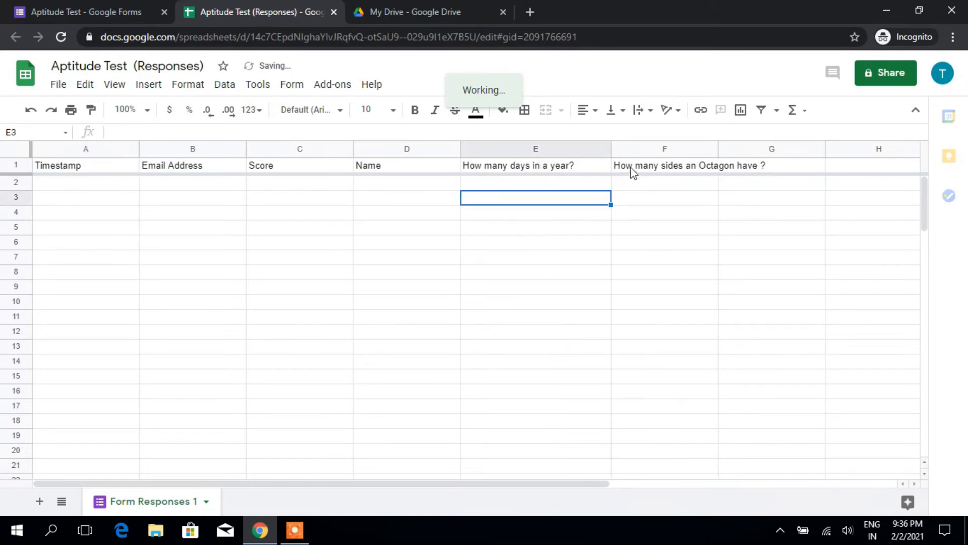
{"action": "left_click", "coordinate": [641, 169]}
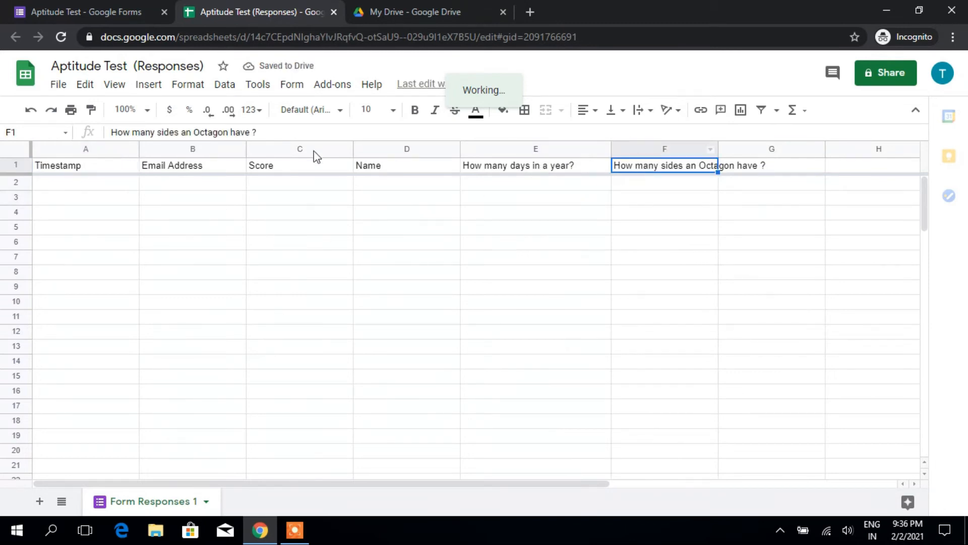
{"action": "left_click", "coordinate": [114, 6]}
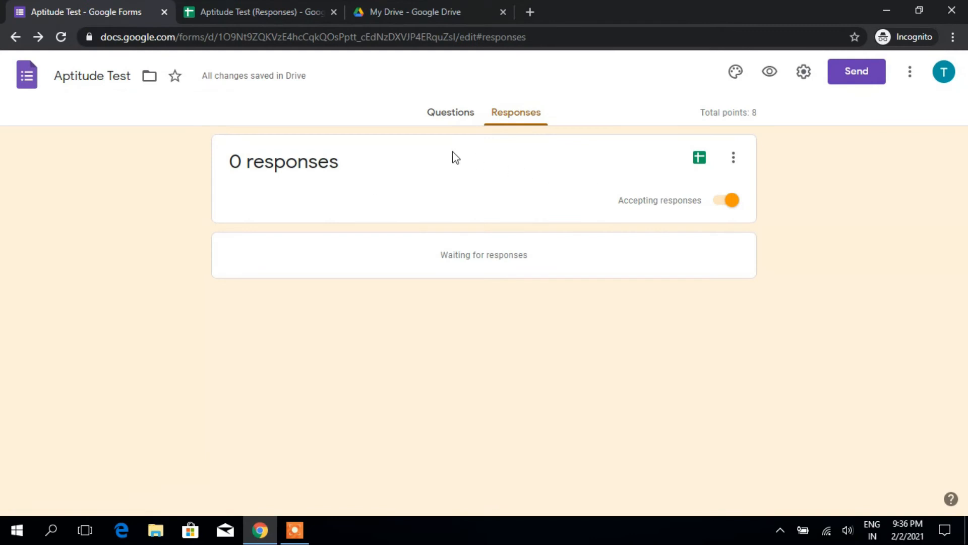
Step: Switch to the Questions view and scroll through section 1 with the email field and Name question
{"action": "left_click", "coordinate": [450, 127]}
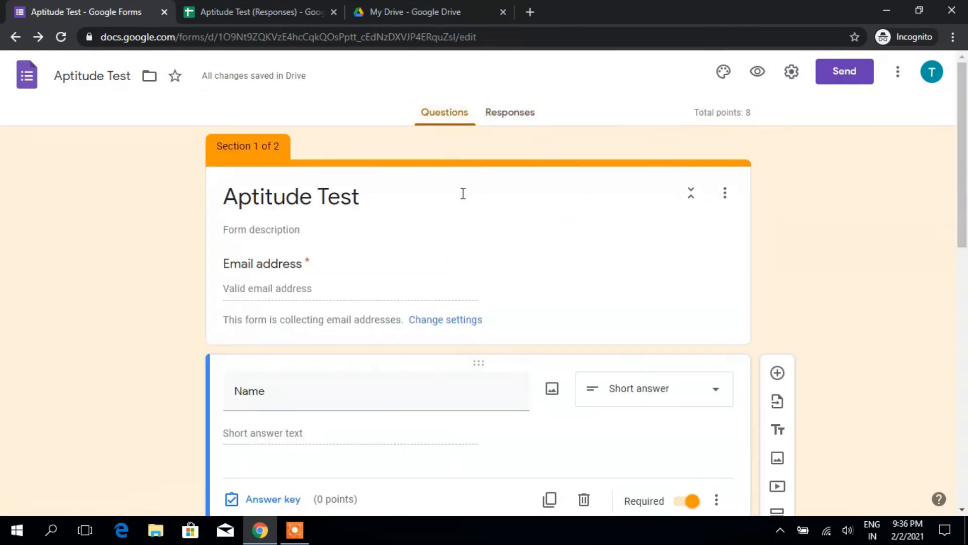
{"action": "scroll", "coordinate": [559, 313], "scroll_direction": "down", "scroll_amount": 3}
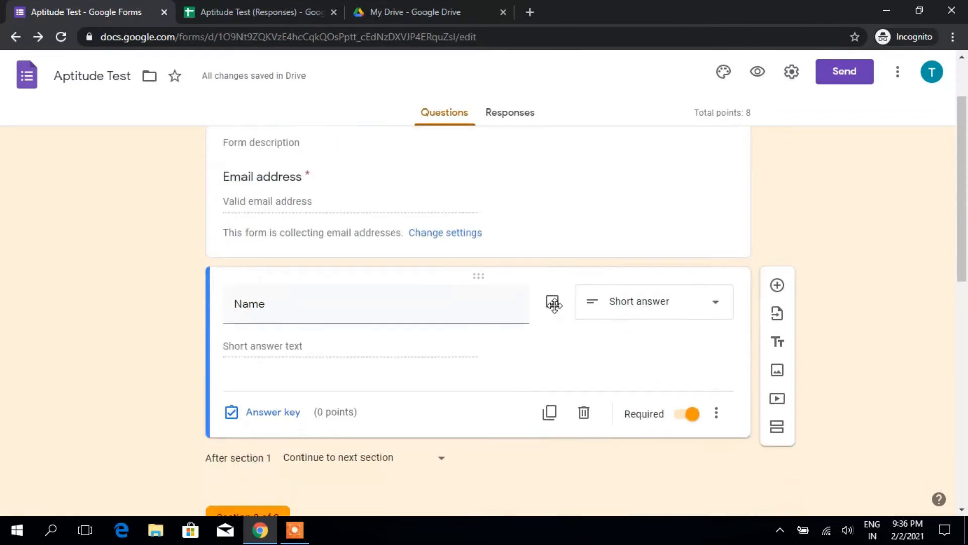
{"action": "scroll", "coordinate": [555, 309], "scroll_direction": "up", "scroll_amount": 3}
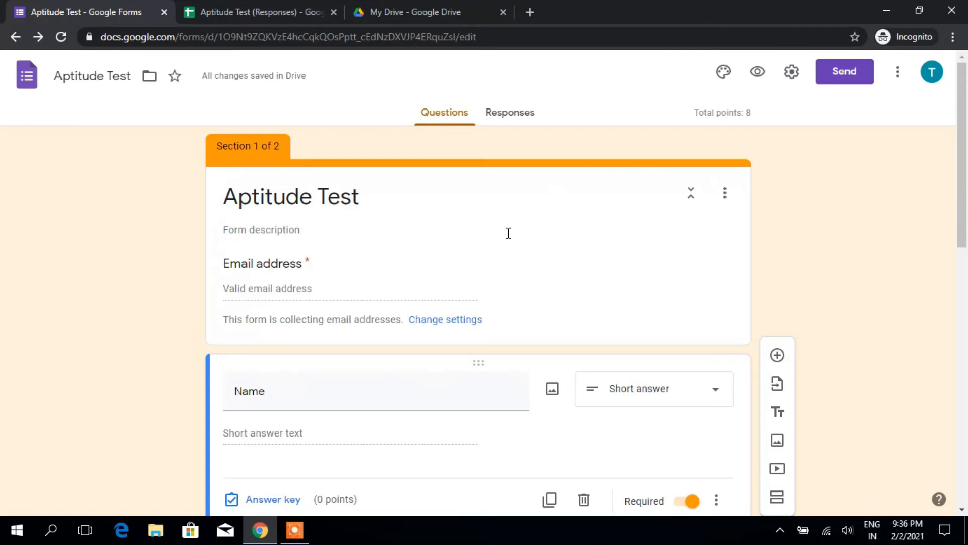
Step: Choose Add-ons from the three-dot More menu to show the Workspace Marketplace apps for Forms
{"action": "scroll", "coordinate": [456, 292], "scroll_direction": "down", "scroll_amount": 3}
{"action": "scroll", "coordinate": [556, 241], "scroll_direction": "up", "scroll_amount": 3}
{"action": "left_click", "coordinate": [899, 75]}
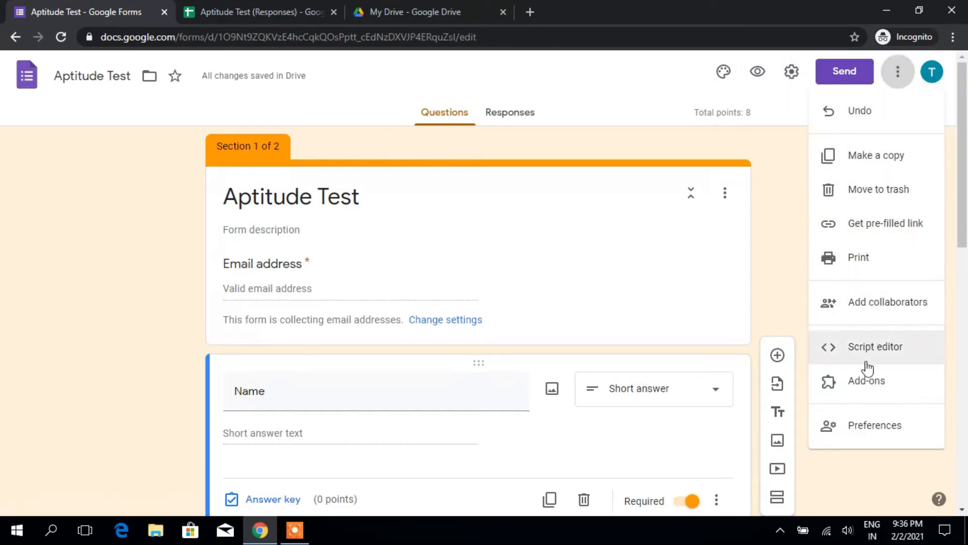
{"action": "left_click", "coordinate": [864, 389]}
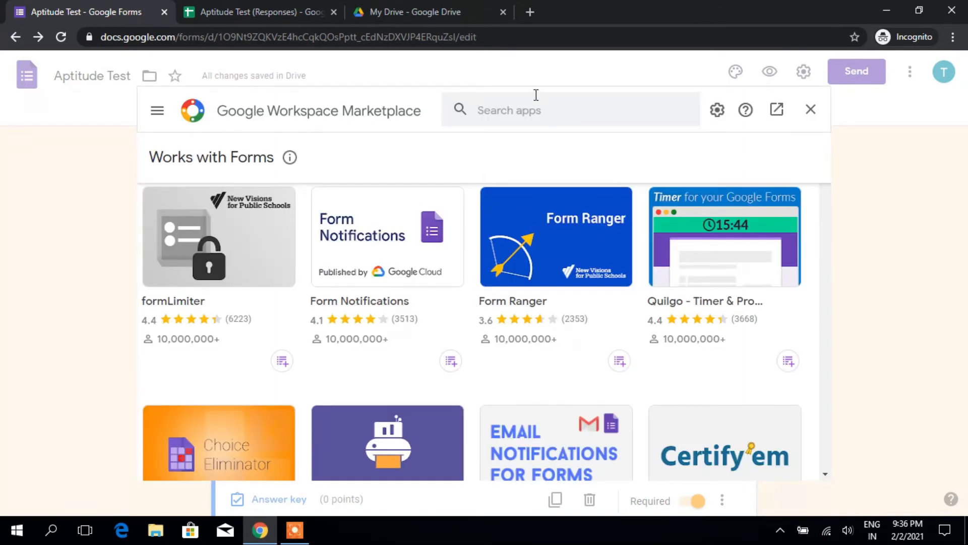
Step: Search the Marketplace for 'form pres' and open the Form Presenter+Timer add-on page
{"action": "left_click", "coordinate": [524, 117]}
{"action": "type", "text": "f"}
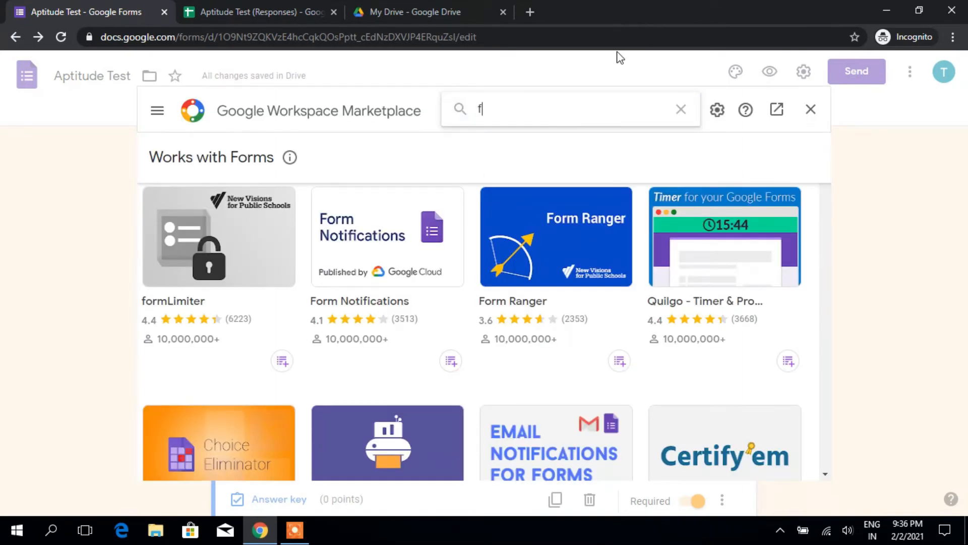
{"action": "type", "text": "orm p"}
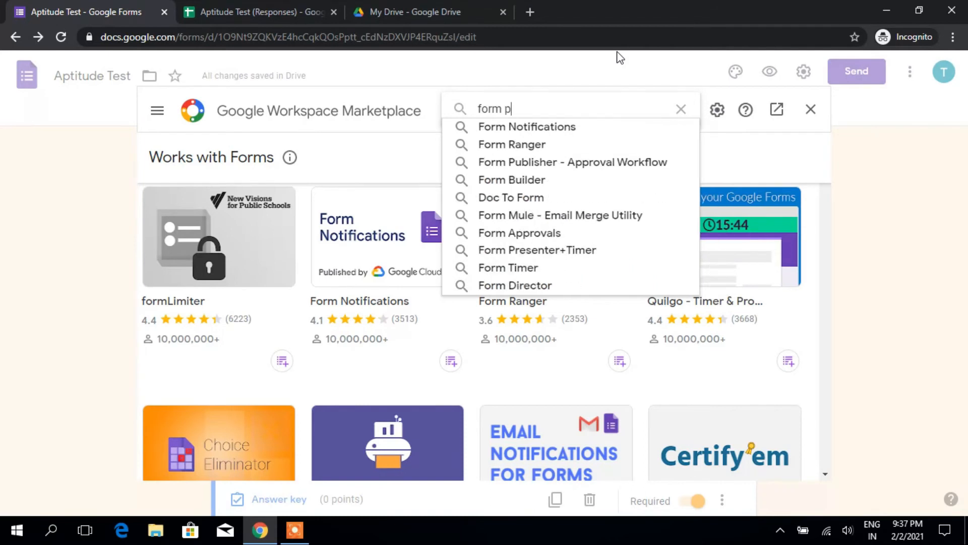
{"action": "type", "text": "res"}
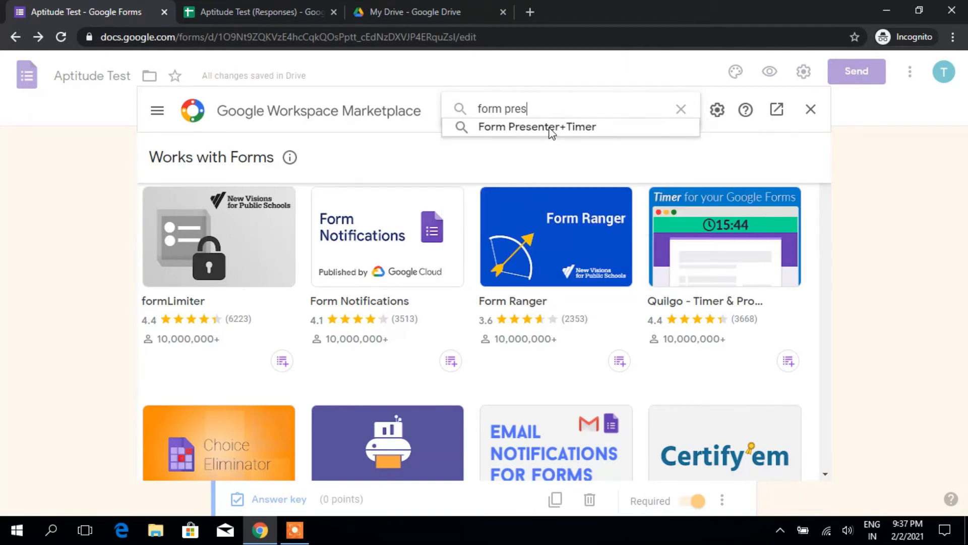
{"action": "left_click", "coordinate": [553, 127]}
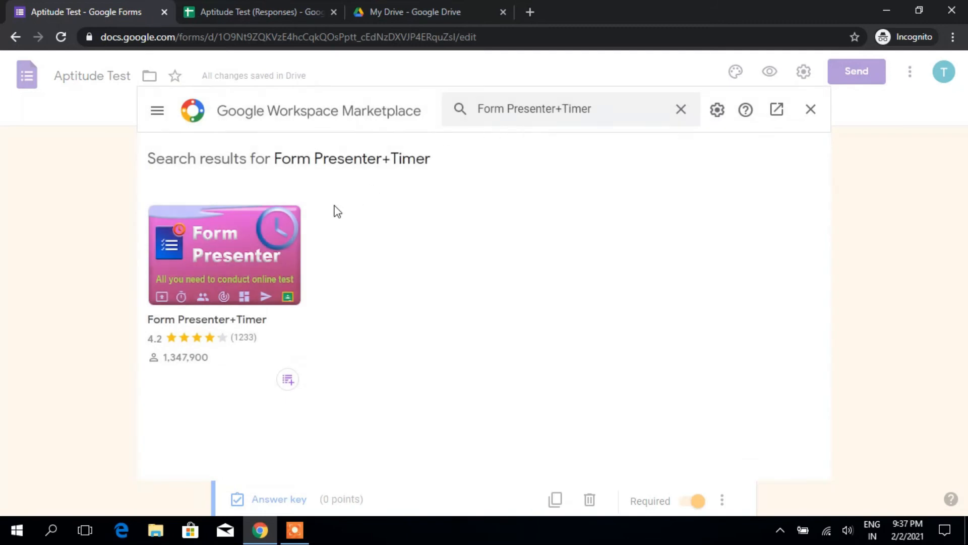
{"action": "left_click", "coordinate": [222, 255]}
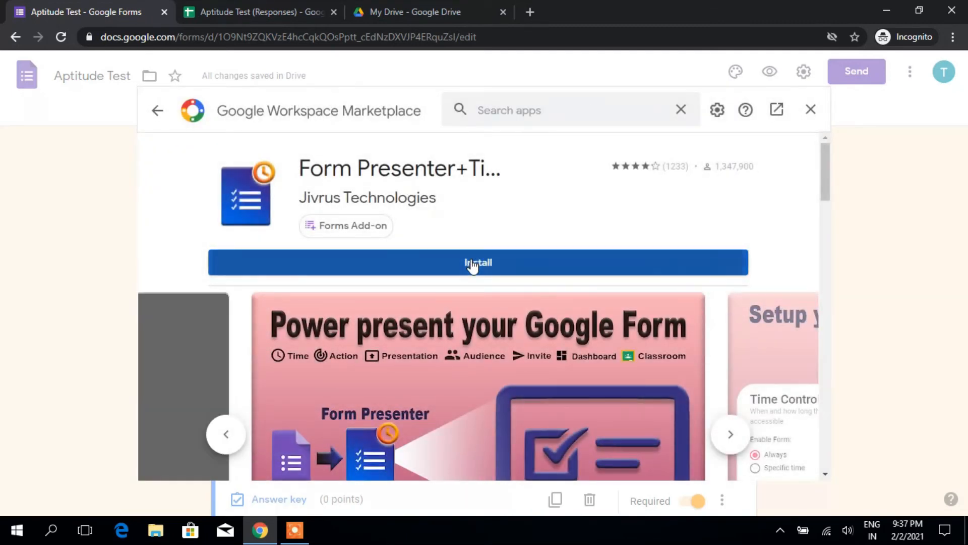
Step: Install Form Presenter+Timer, choose the Google account and allow its access
{"action": "left_click", "coordinate": [472, 266]}
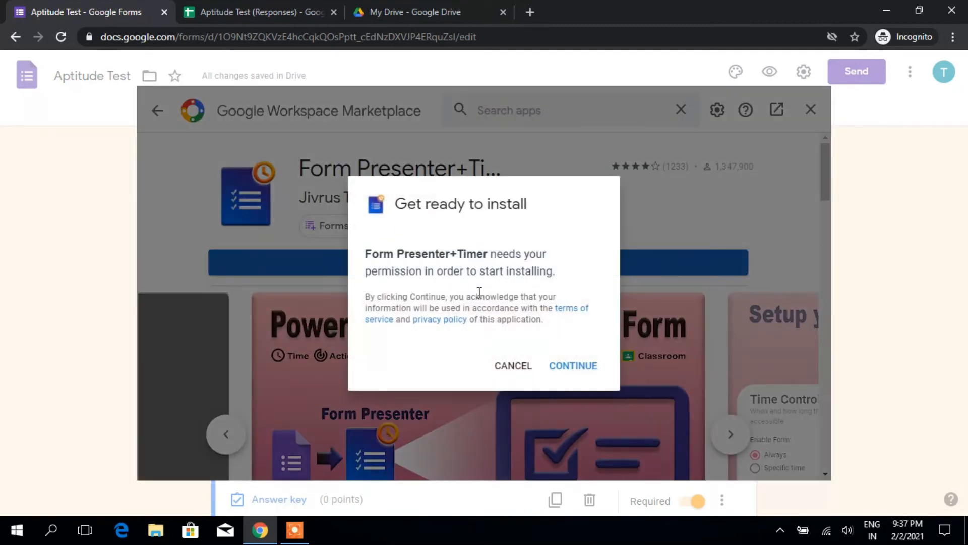
{"action": "left_click", "coordinate": [558, 365]}
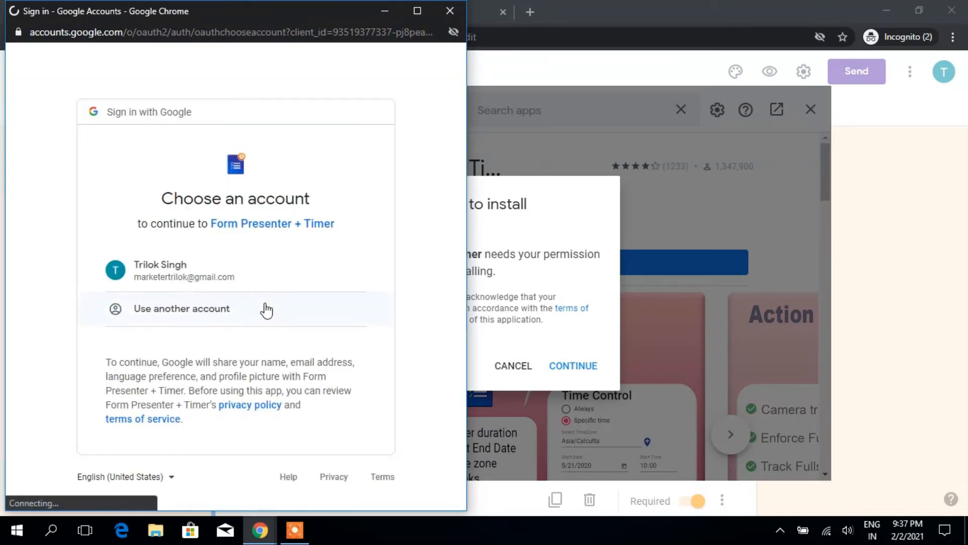
{"action": "left_click", "coordinate": [234, 273]}
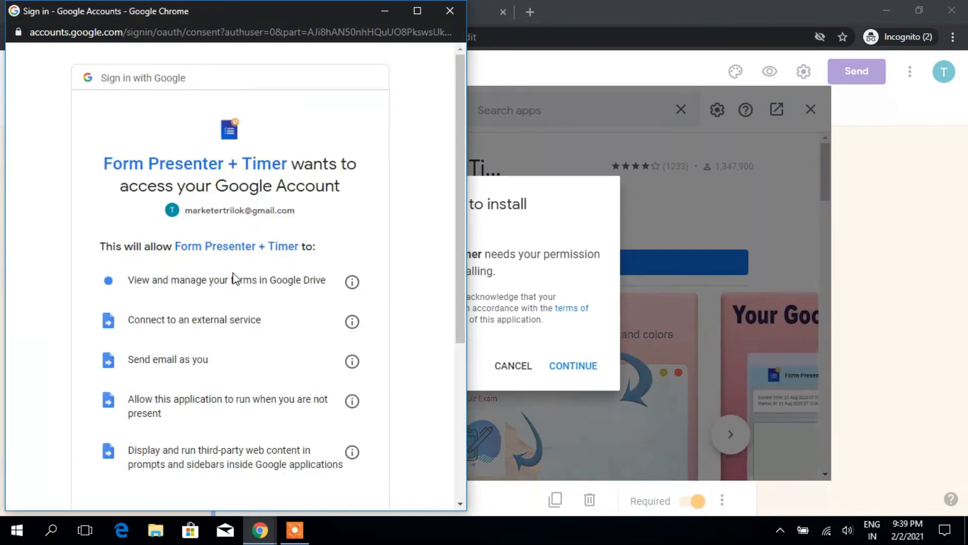
{"action": "scroll", "coordinate": [233, 278], "scroll_direction": "down", "scroll_amount": 5}
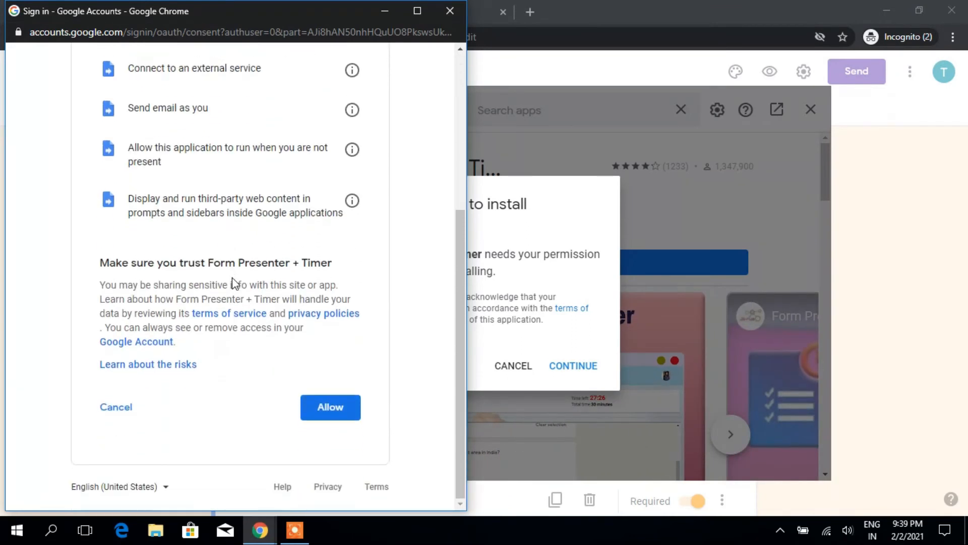
{"action": "left_click", "coordinate": [331, 409]}
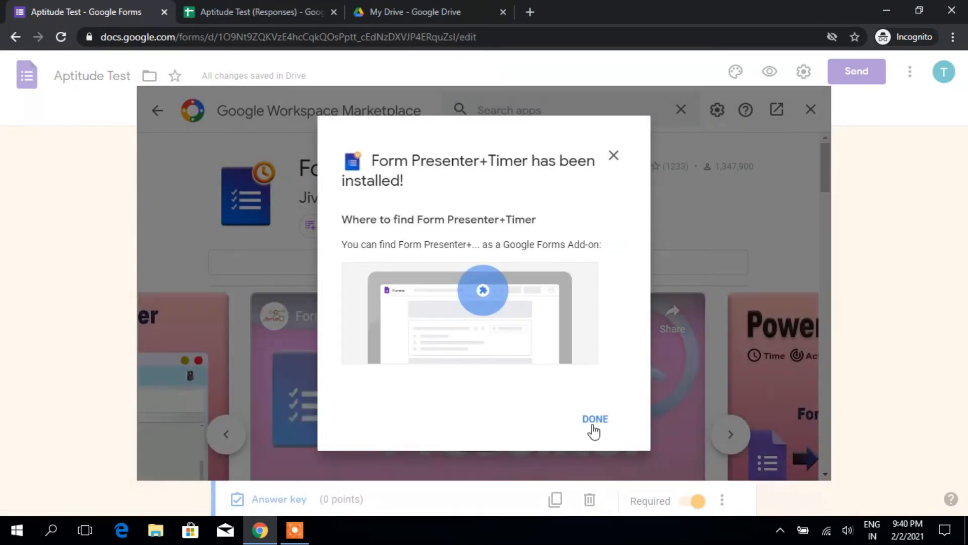
Step: Dismiss the install confirmation, close the Marketplace and open Form Presenter+Timer from the Add-ons menu
{"action": "left_click", "coordinate": [594, 424]}
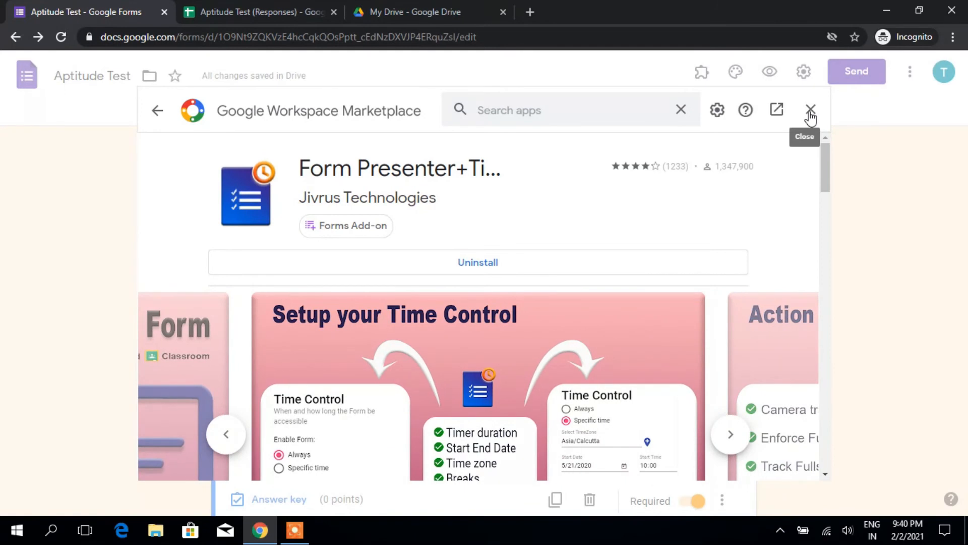
{"action": "left_click", "coordinate": [810, 111]}
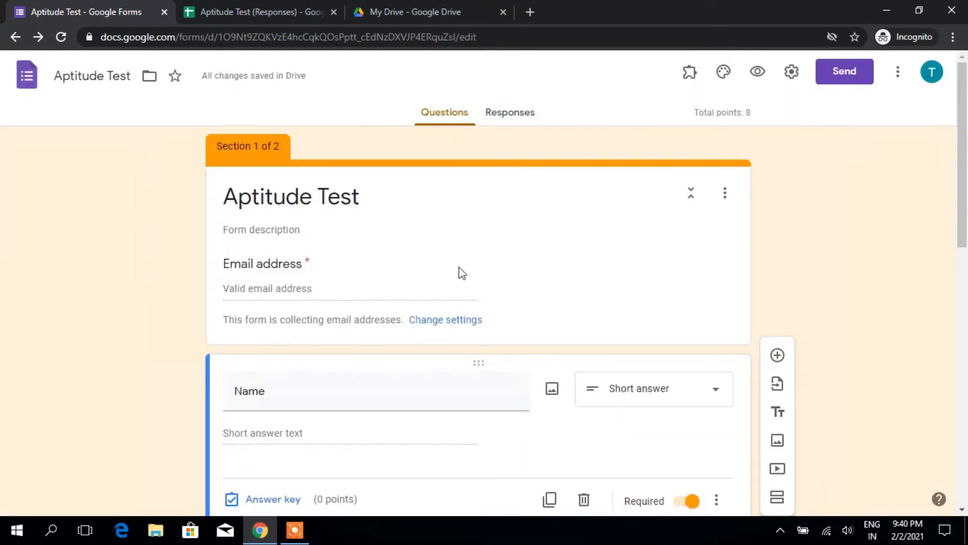
{"action": "scroll", "coordinate": [458, 267], "scroll_direction": "down", "scroll_amount": 4}
{"action": "scroll", "coordinate": [456, 257], "scroll_direction": "up", "scroll_amount": 4}
{"action": "left_click", "coordinate": [689, 73]}
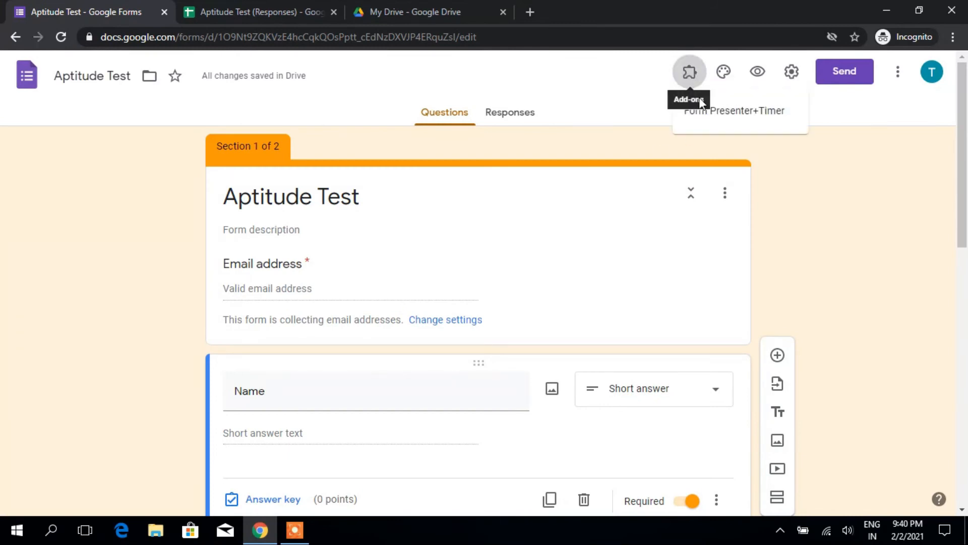
{"action": "left_click", "coordinate": [704, 121]}
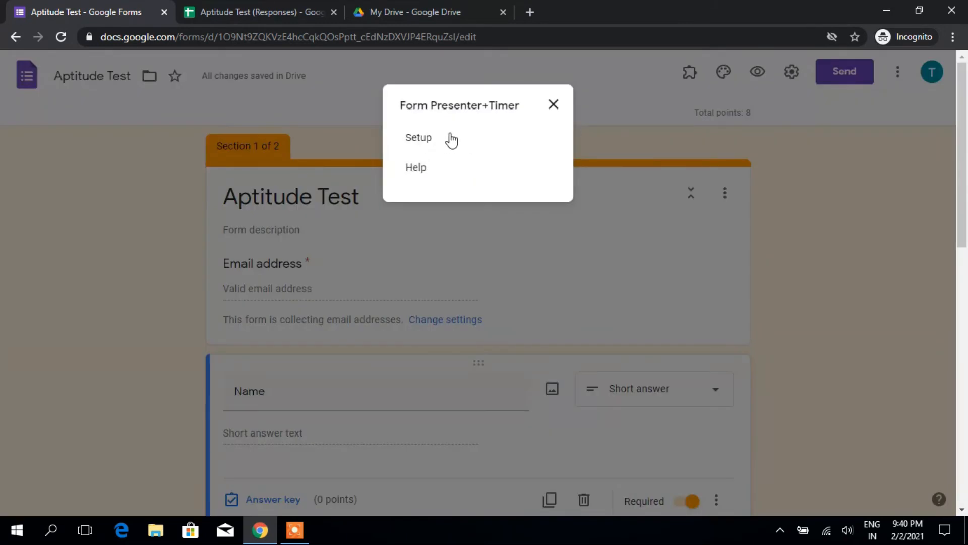
Step: Launch Form Presenter setup and view Time Control's 30-minute timer and 1-minute closing alert
{"action": "left_click", "coordinate": [419, 138]}
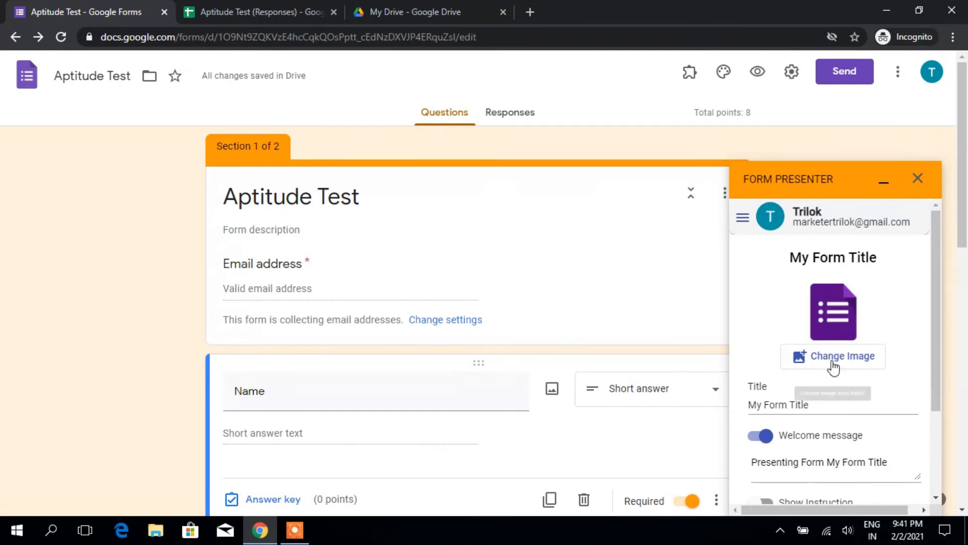
{"action": "scroll", "coordinate": [801, 321], "scroll_direction": "down", "scroll_amount": 5}
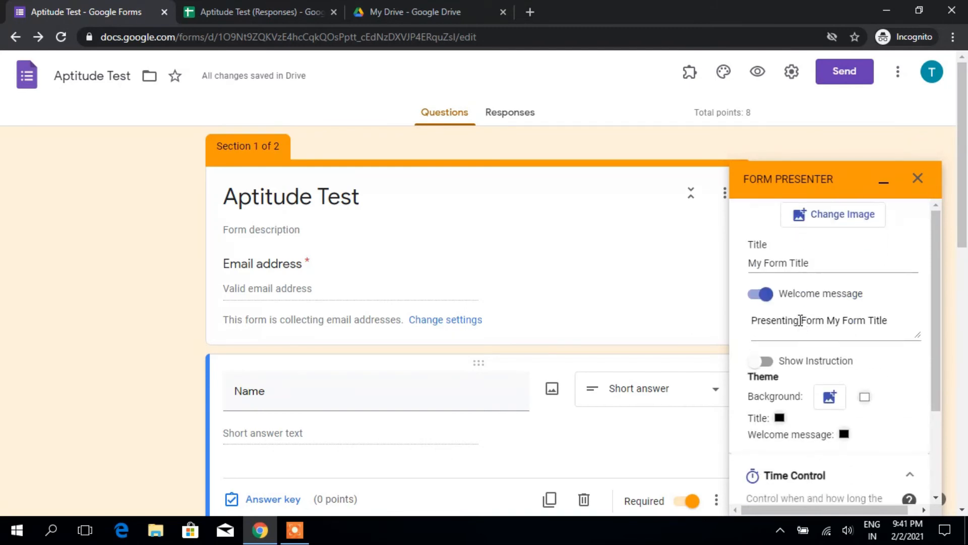
{"action": "scroll", "coordinate": [800, 319], "scroll_direction": "down", "scroll_amount": 3}
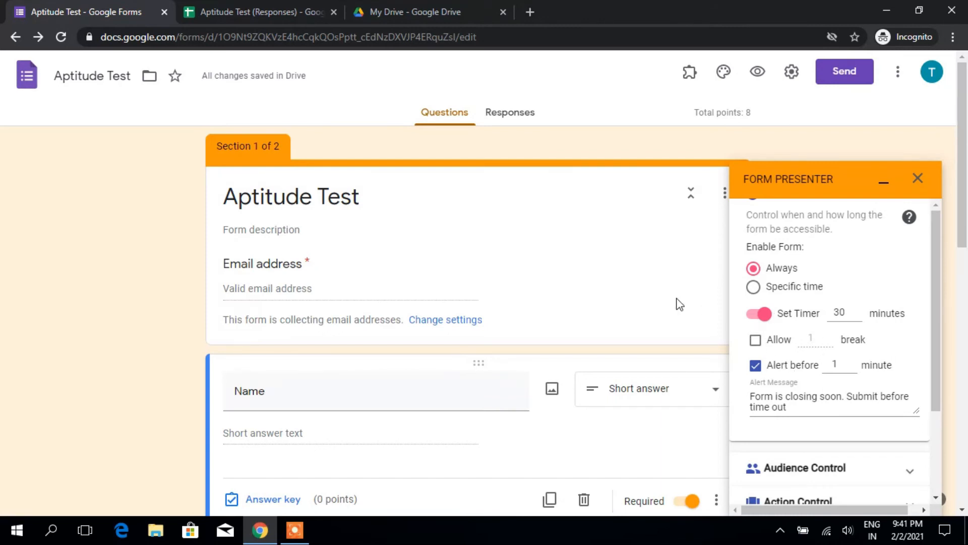
Step: Set the timer to 10 minutes and limit availability to 2/2/2021 10:00 AM – 2/17/2021 6:00 PM
{"action": "scroll", "coordinate": [678, 302], "scroll_direction": "down", "scroll_amount": 2}
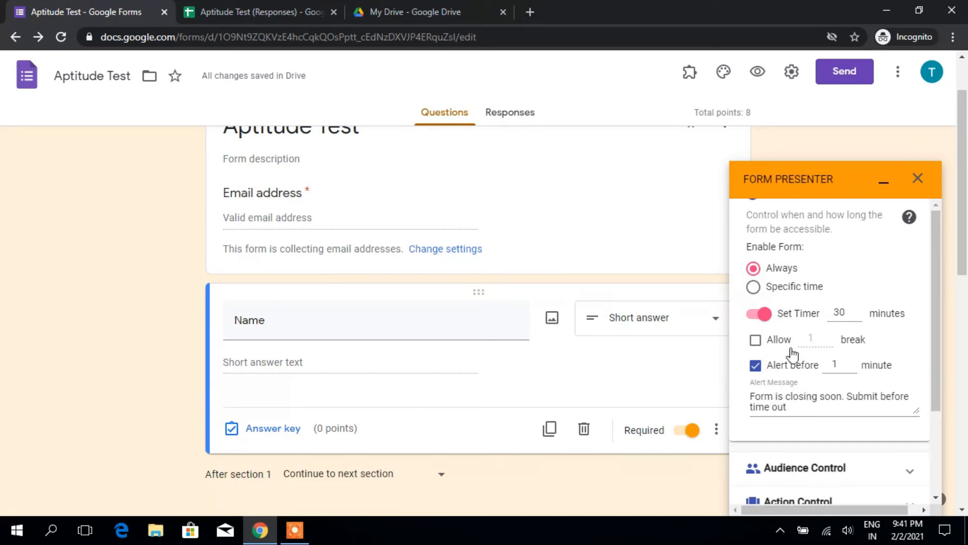
{"action": "left_click", "coordinate": [840, 312]}
{"action": "left_click", "coordinate": [754, 287]}
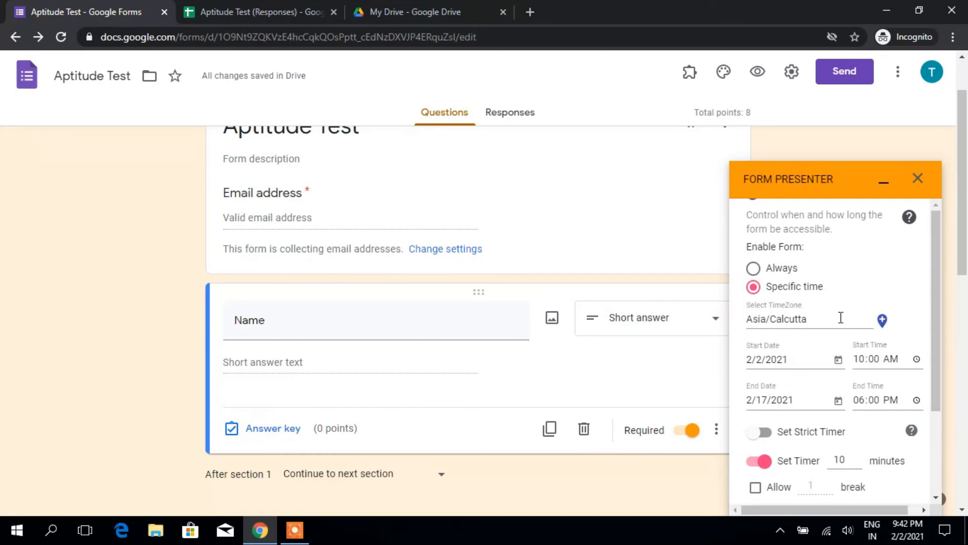
{"action": "scroll", "coordinate": [853, 322], "scroll_direction": "down", "scroll_amount": 4}
{"action": "scroll", "coordinate": [817, 323], "scroll_direction": "up", "scroll_amount": 6}
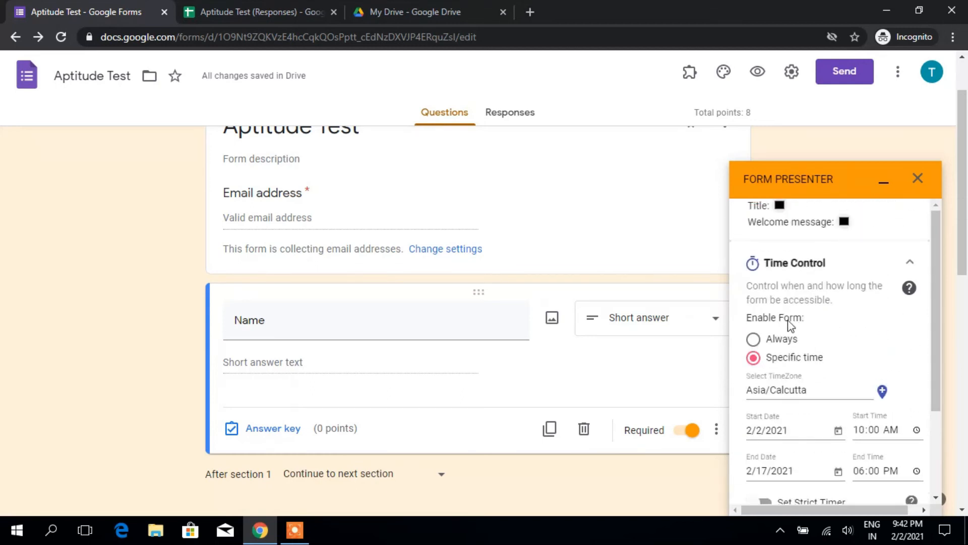
Step: Make the form available at all times and publish the timed form
{"action": "left_click", "coordinate": [754, 339]}
{"action": "scroll", "coordinate": [838, 409], "scroll_direction": "down", "scroll_amount": 3}
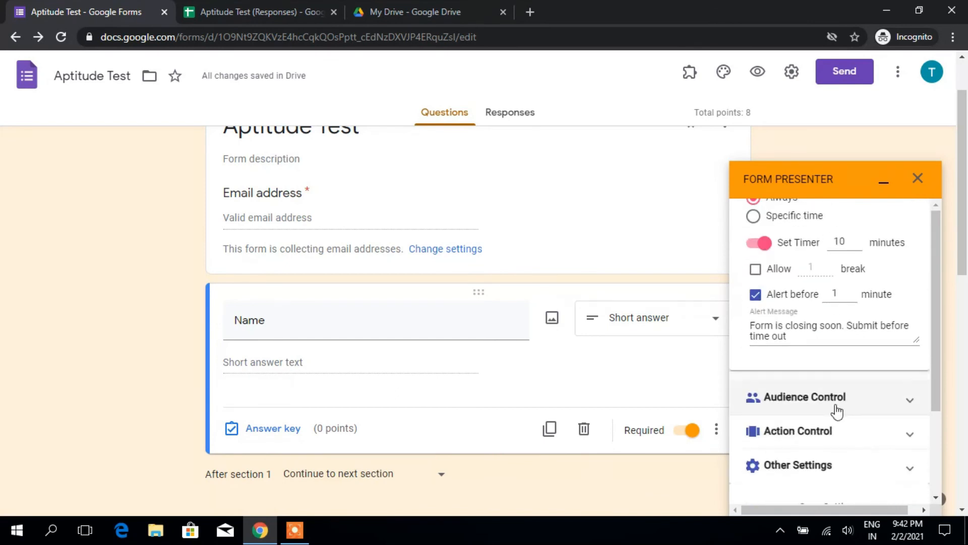
{"action": "scroll", "coordinate": [835, 409], "scroll_direction": "down", "scroll_amount": 2}
{"action": "left_click", "coordinate": [784, 464]}
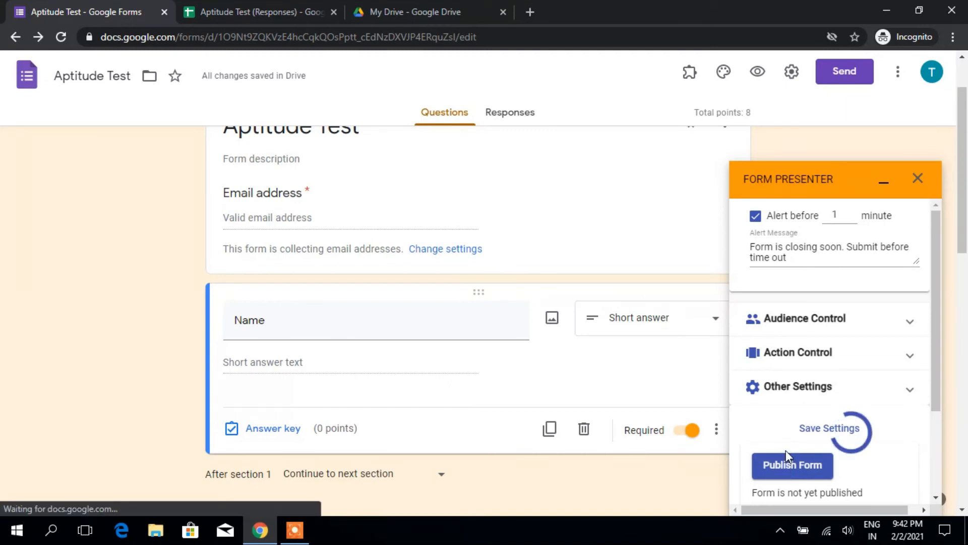
Step: Open the published Form Presenter quiz in a new tab
{"action": "scroll", "coordinate": [792, 454], "scroll_direction": "down", "scroll_amount": 5}
{"action": "scroll", "coordinate": [795, 441], "scroll_direction": "up", "scroll_amount": 3}
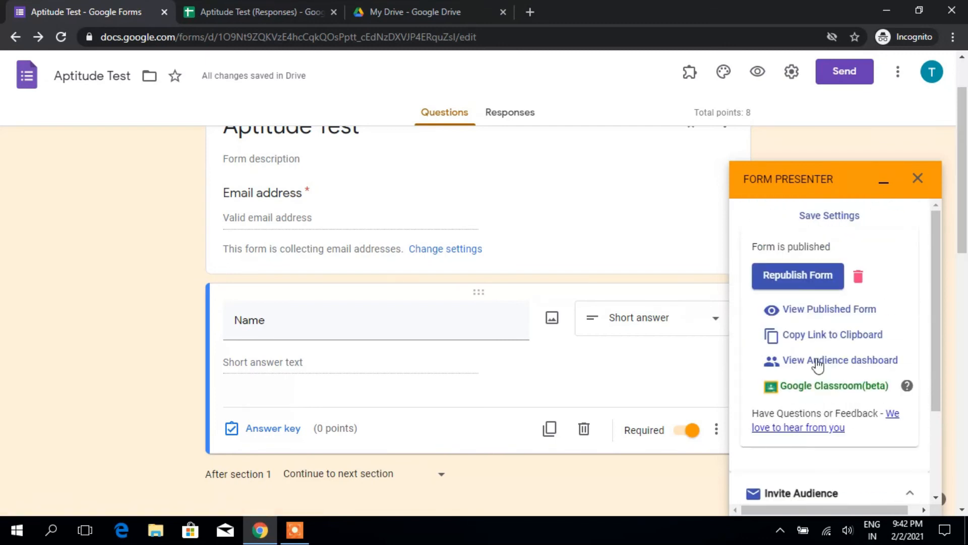
{"action": "left_click", "coordinate": [806, 311]}
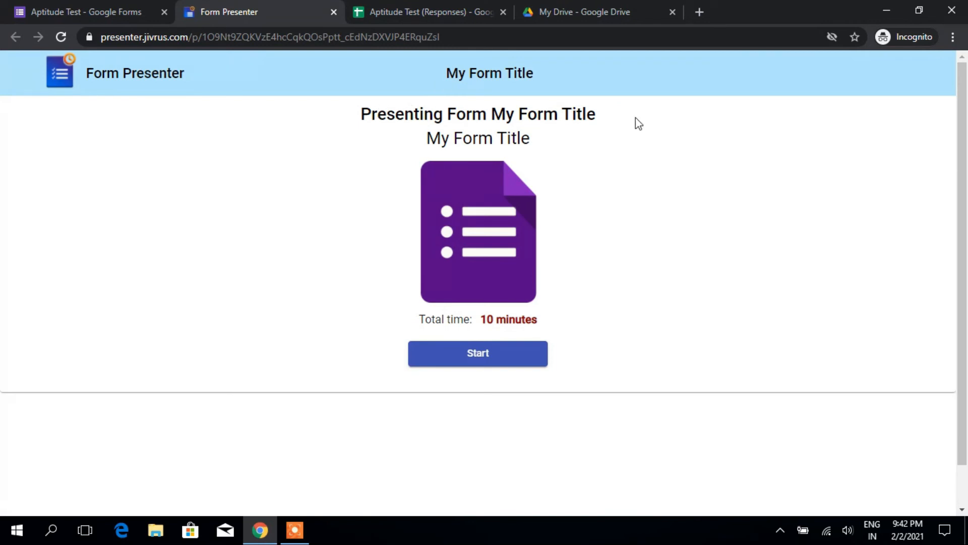
Step: Compare the form editor, presenter page and Responses sheet, selecting the welcome message and form title
{"action": "left_click", "coordinate": [107, 7]}
{"action": "scroll", "coordinate": [833, 347], "scroll_direction": "up", "scroll_amount": 15}
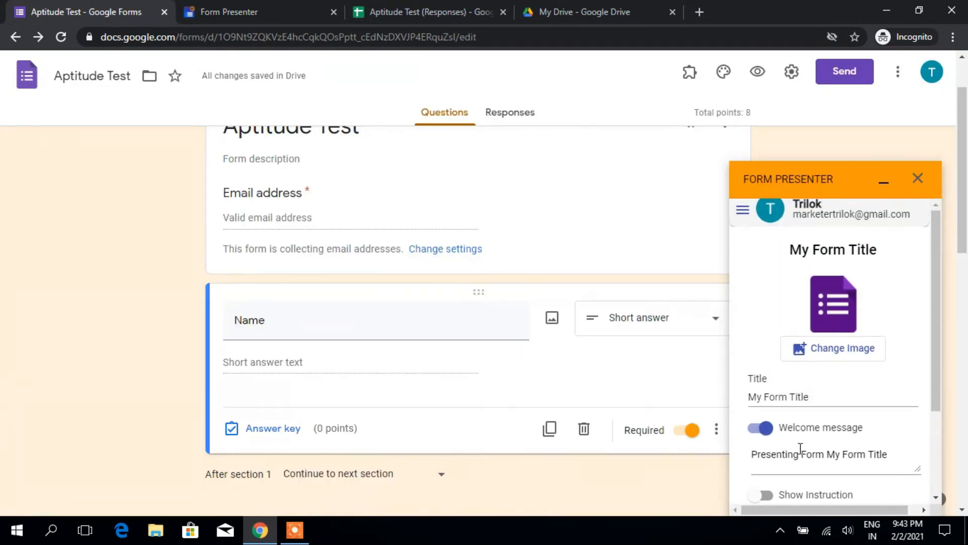
{"action": "left_click_drag", "start_coordinate": [755, 456], "coordinate": [891, 453]}
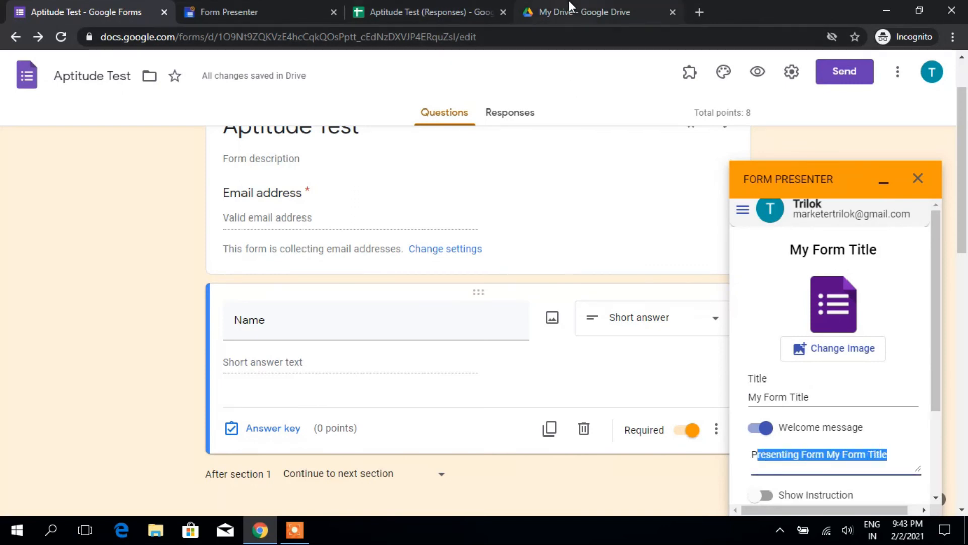
{"action": "left_click", "coordinate": [319, 7]}
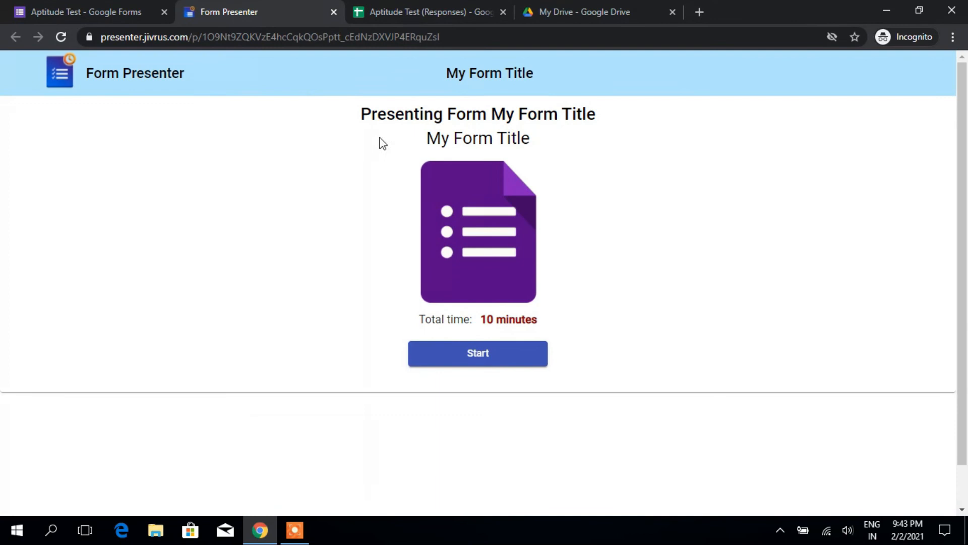
{"action": "left_click", "coordinate": [86, 6]}
{"action": "left_click", "coordinate": [372, 5]}
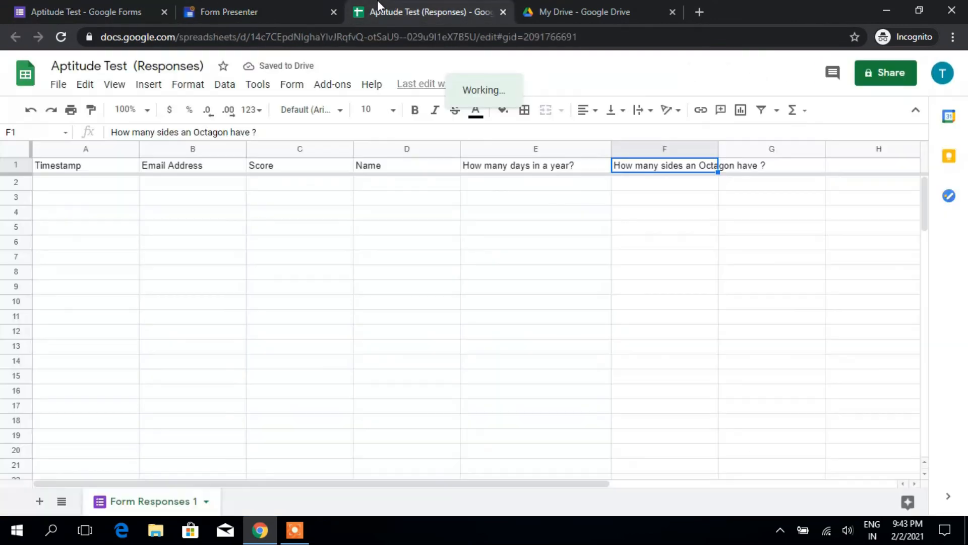
{"action": "left_click", "coordinate": [283, 4]}
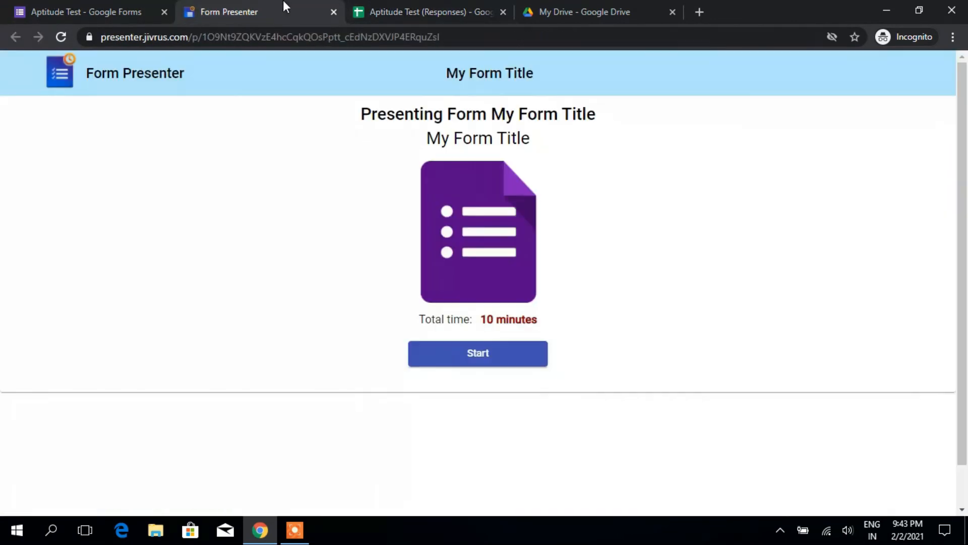
{"action": "left_click", "coordinate": [85, 7]}
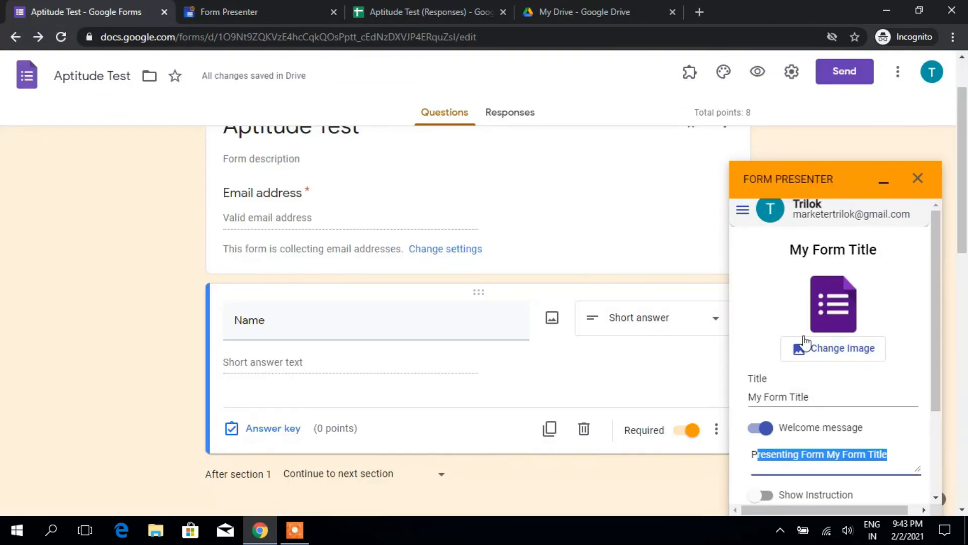
{"action": "left_click_drag", "start_coordinate": [813, 252], "coordinate": [880, 252]}
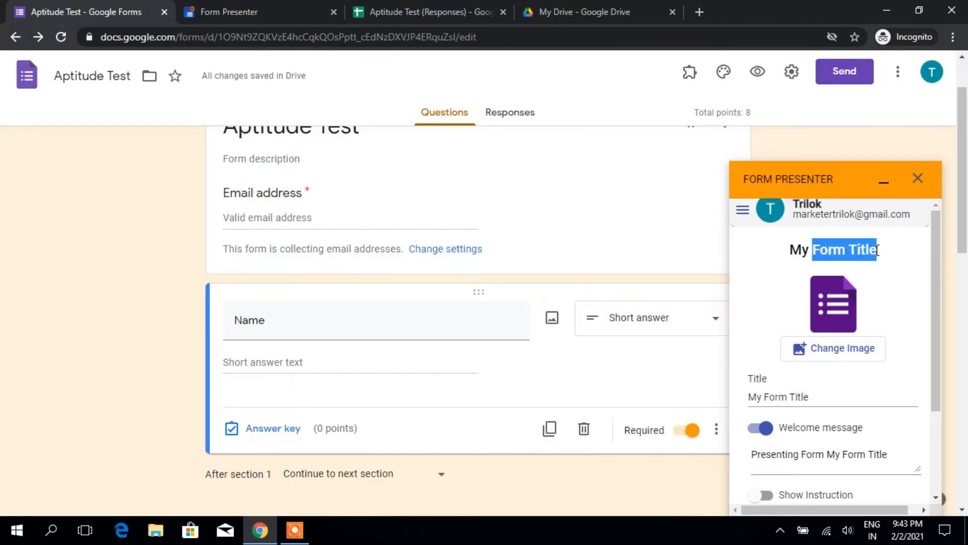
{"action": "left_click", "coordinate": [299, 6]}
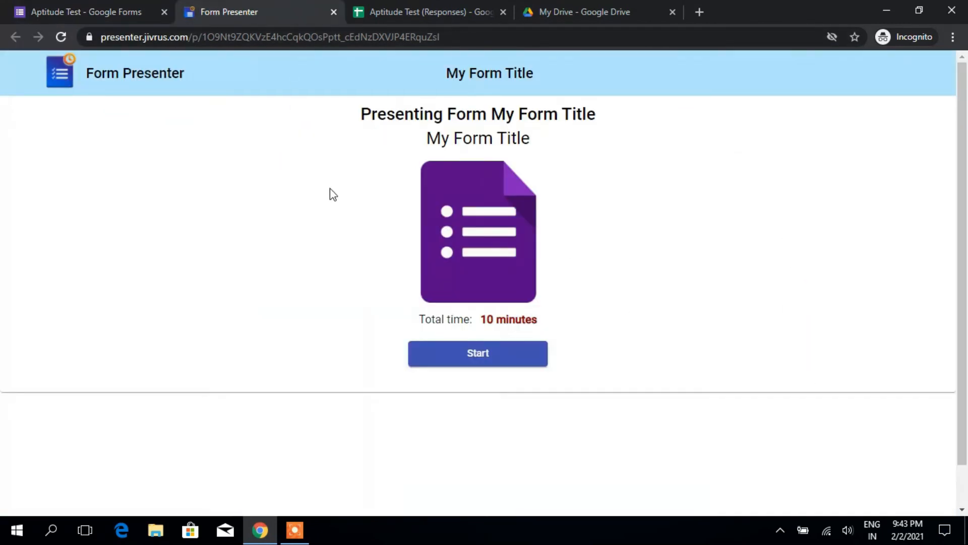
{"action": "left_click", "coordinate": [92, 2]}
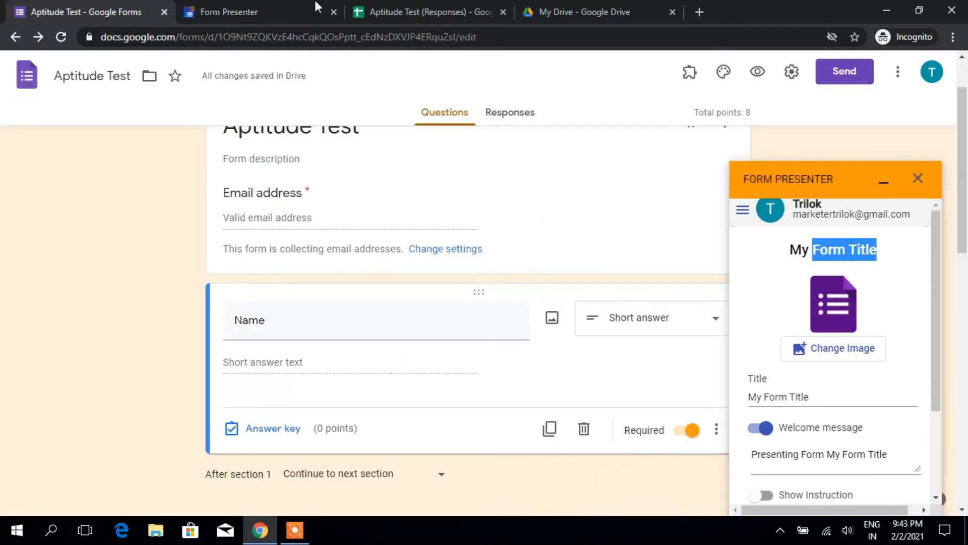
{"action": "left_click", "coordinate": [298, 12]}
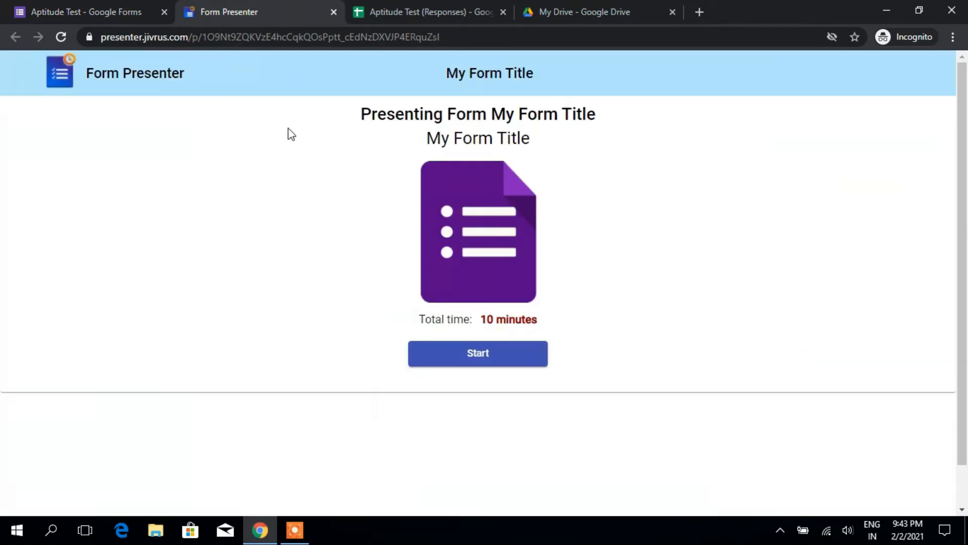
Step: Start the timed Aptitude Test as a respondent, then close the presenter tab
{"action": "left_click", "coordinate": [489, 359]}
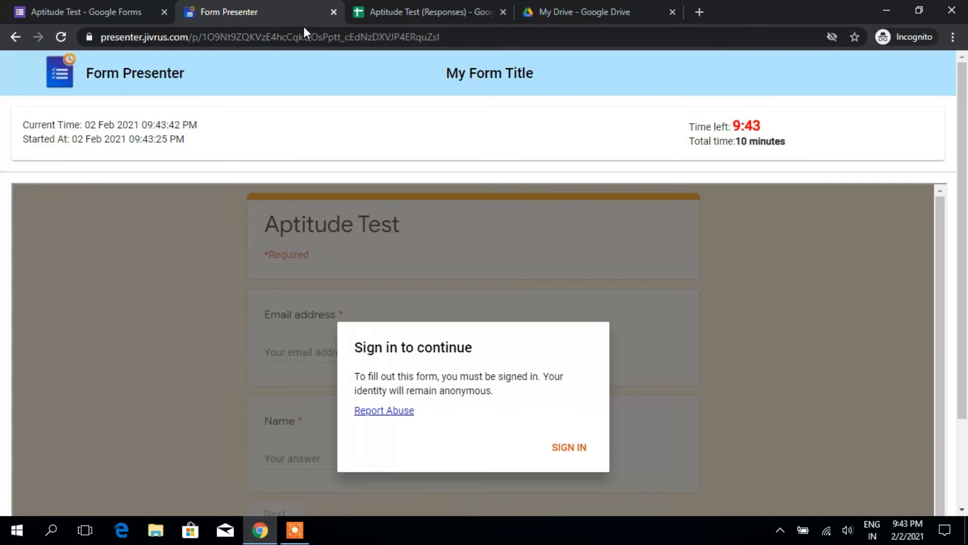
{"action": "left_click", "coordinate": [333, 11]}
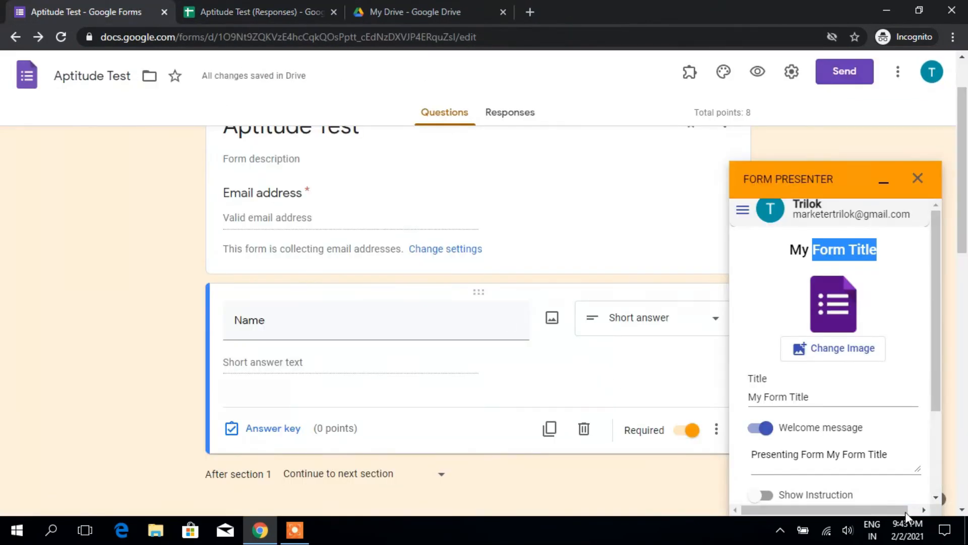
{"action": "scroll", "coordinate": [861, 436], "scroll_direction": "down", "scroll_amount": 3}
{"action": "scroll", "coordinate": [857, 436], "scroll_direction": "down", "scroll_amount": 10}
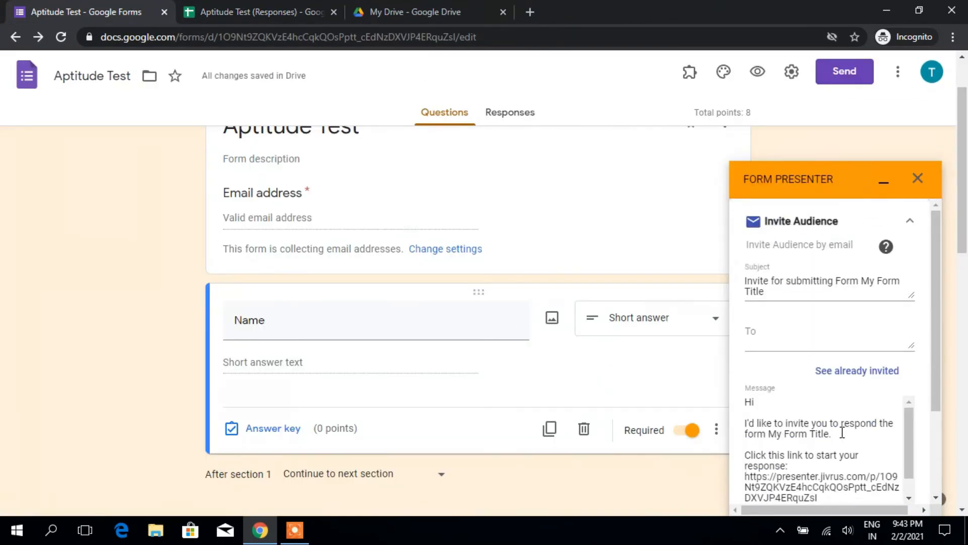
Step: Review the invitation subject, message, quota and test usage, then collapse Invite Audience
{"action": "scroll", "coordinate": [833, 434], "scroll_direction": "up", "scroll_amount": 5}
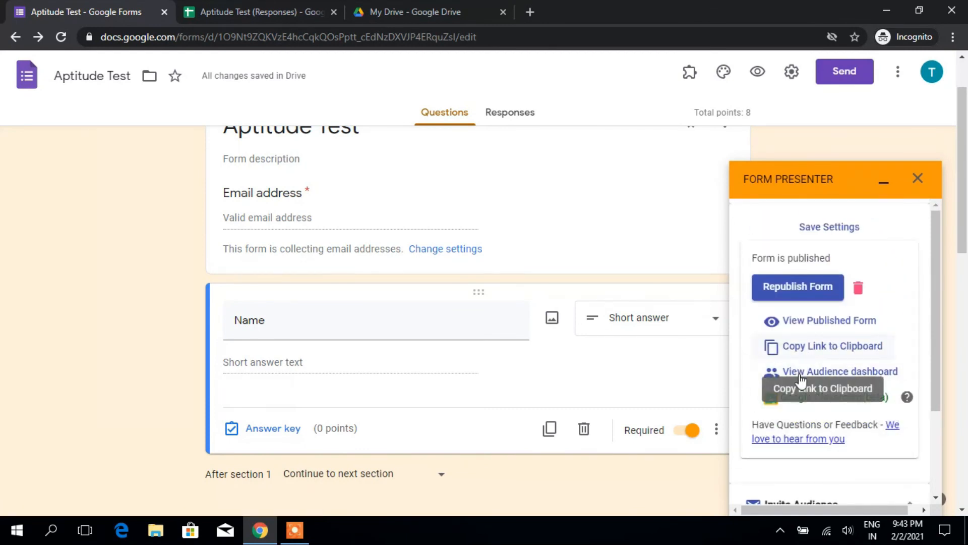
{"action": "scroll", "coordinate": [799, 383], "scroll_direction": "down", "scroll_amount": 4}
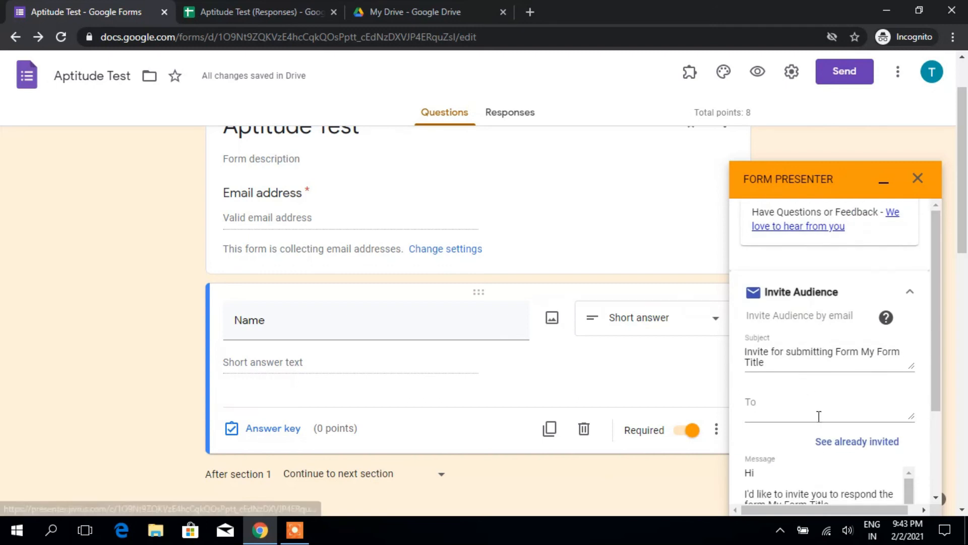
{"action": "scroll", "coordinate": [783, 406], "scroll_direction": "down", "scroll_amount": 2}
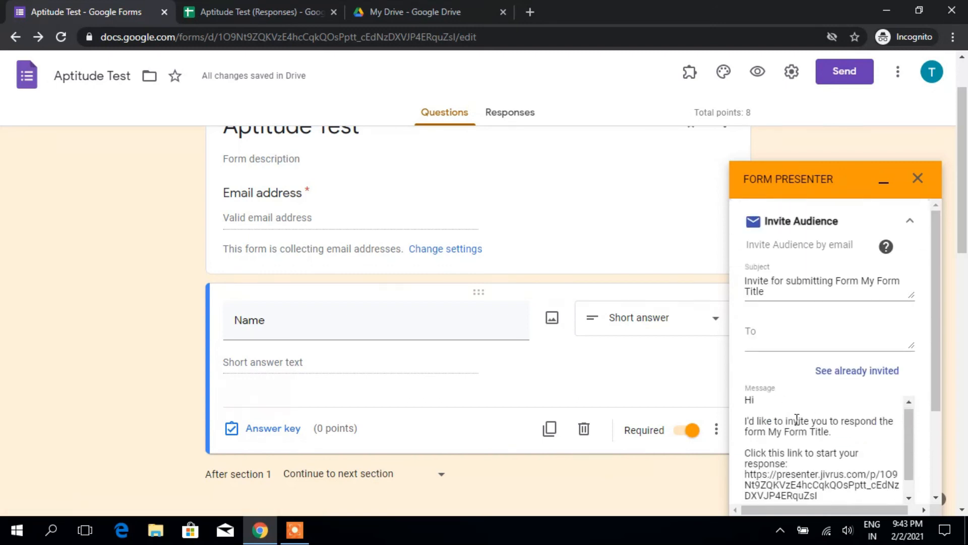
{"action": "scroll", "coordinate": [797, 421], "scroll_direction": "down", "scroll_amount": 3}
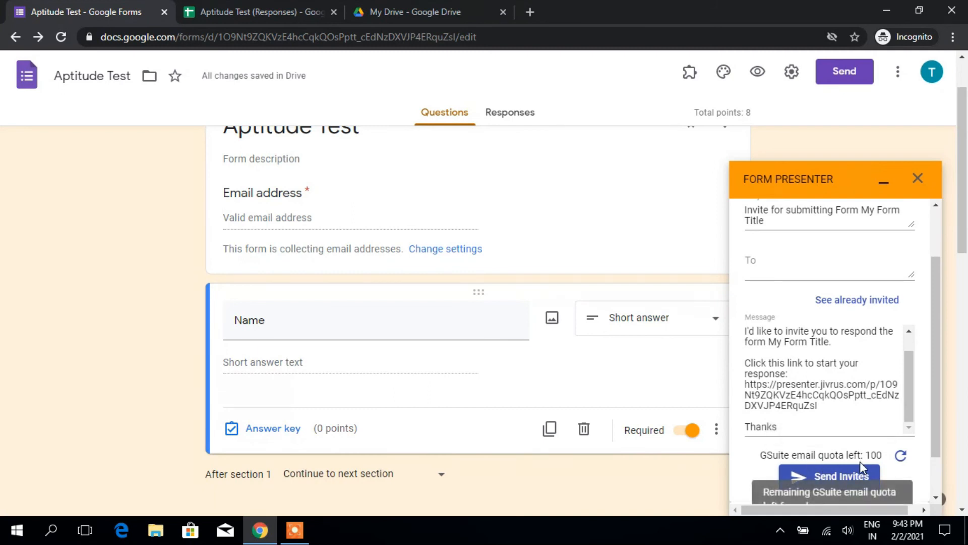
{"action": "scroll", "coordinate": [860, 461], "scroll_direction": "down", "scroll_amount": 1}
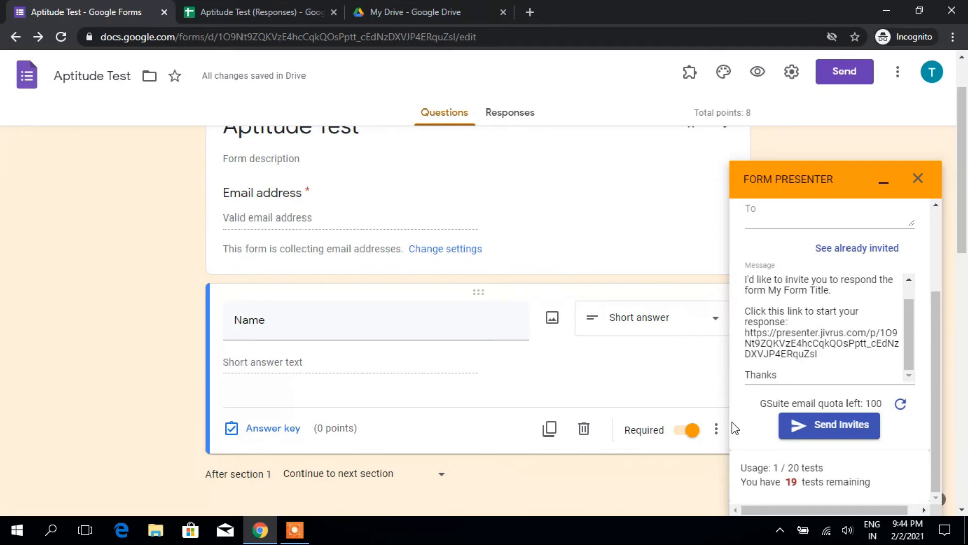
{"action": "scroll", "coordinate": [883, 348], "scroll_direction": "up", "scroll_amount": 1}
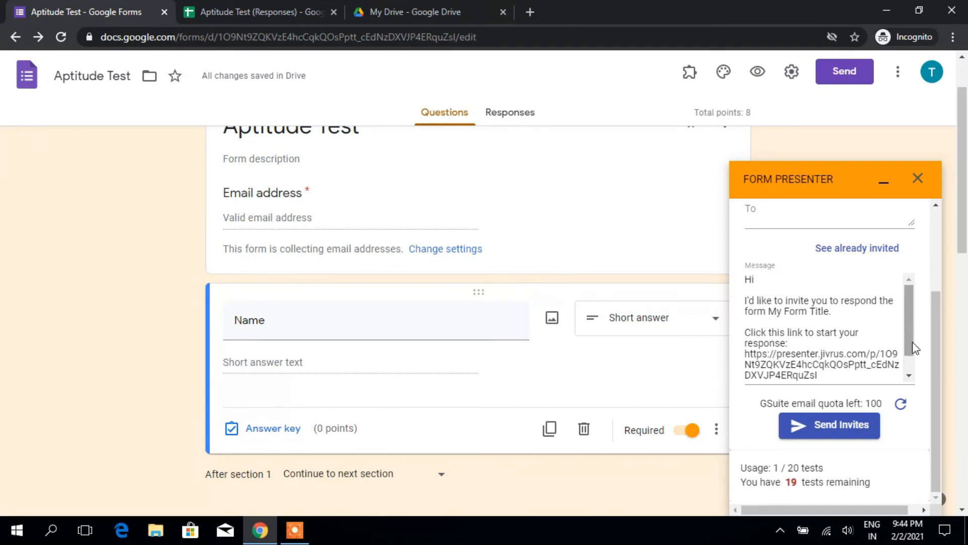
{"action": "scroll", "coordinate": [918, 348], "scroll_direction": "up", "scroll_amount": 3}
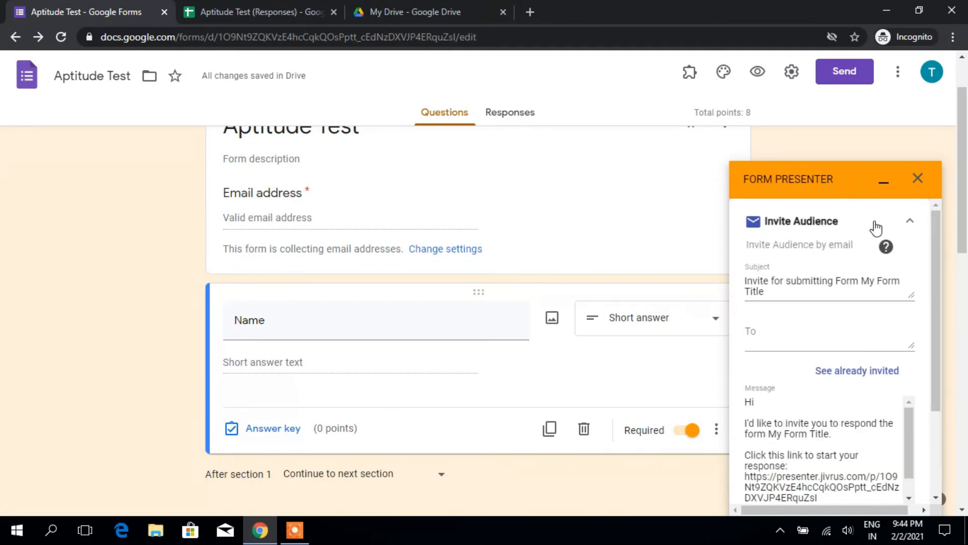
{"action": "left_click", "coordinate": [905, 220]}
{"action": "scroll", "coordinate": [817, 261], "scroll_direction": "up", "scroll_amount": 5}
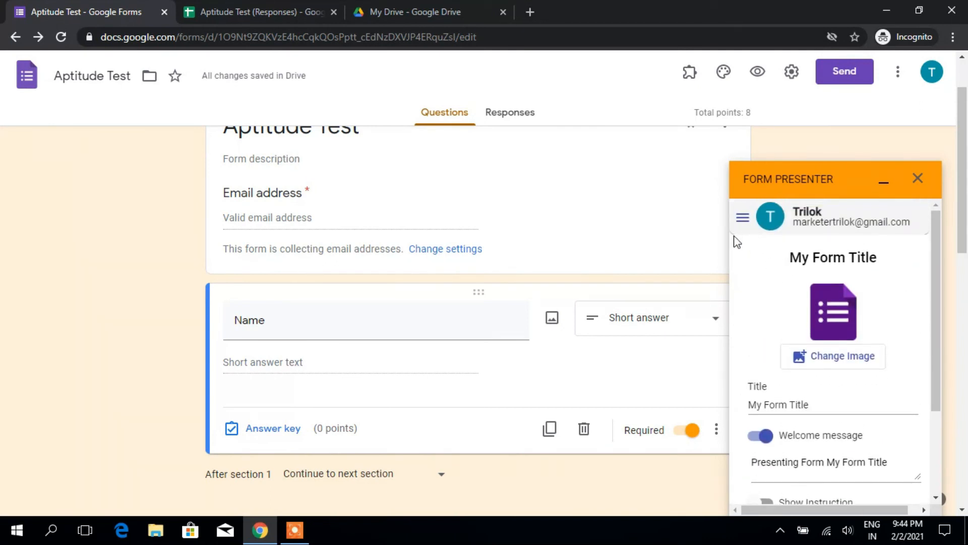
Step: View the add-on's Account page showing the Basic plan and usage, then open Upgrade Now
{"action": "left_click", "coordinate": [742, 217]}
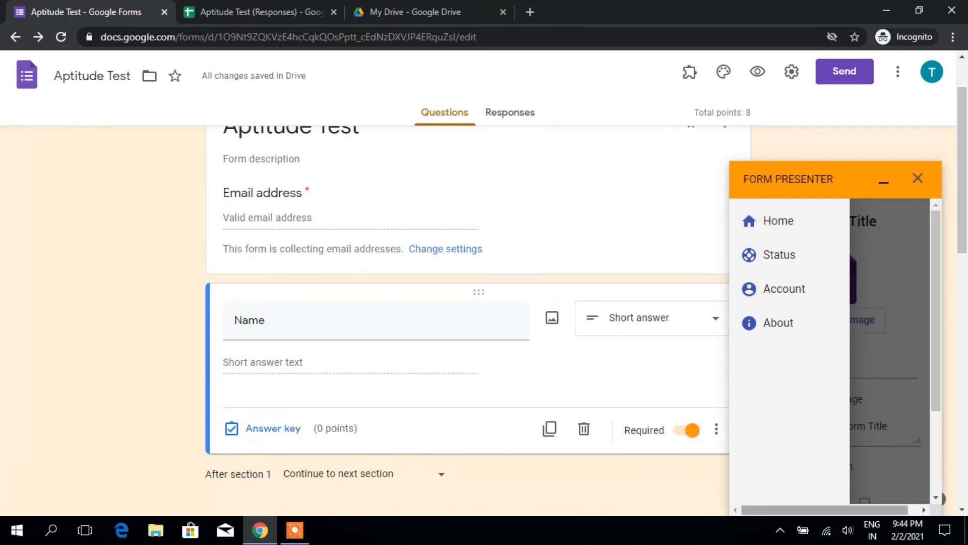
{"action": "left_click", "coordinate": [879, 404]}
{"action": "scroll", "coordinate": [855, 429], "scroll_direction": "down", "scroll_amount": 5}
{"action": "scroll", "coordinate": [855, 429], "scroll_direction": "down", "scroll_amount": 4}
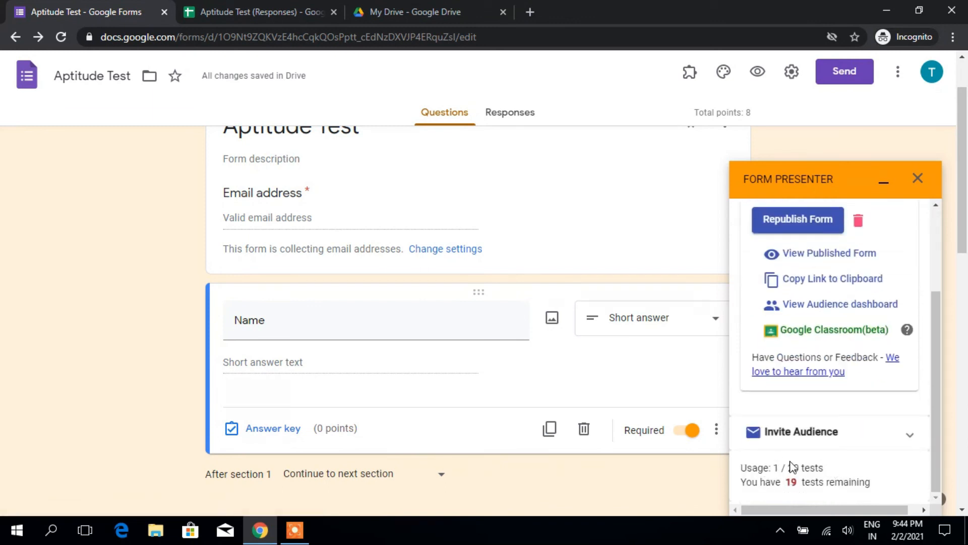
{"action": "scroll", "coordinate": [806, 463], "scroll_direction": "up", "scroll_amount": 10}
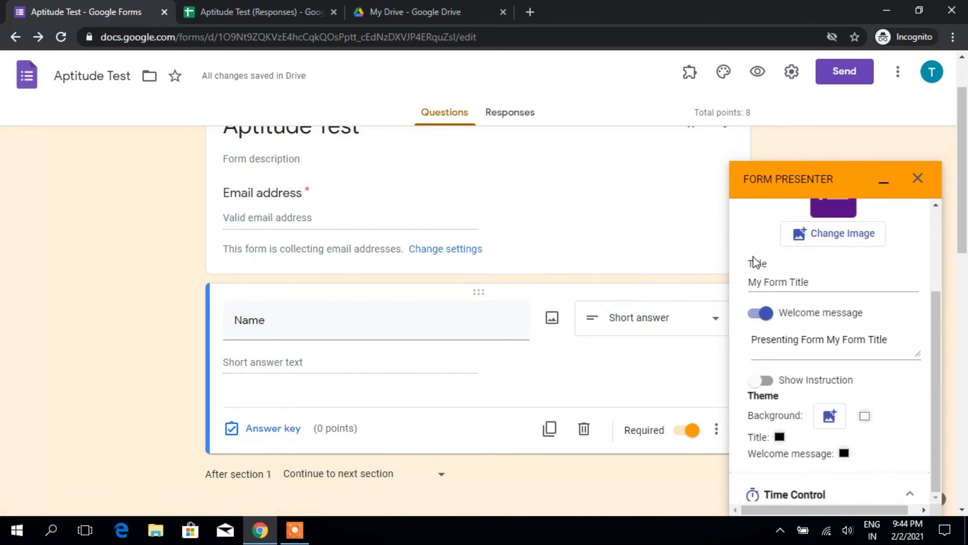
{"action": "scroll", "coordinate": [867, 247], "scroll_direction": "up", "scroll_amount": 5}
{"action": "left_click", "coordinate": [740, 227]}
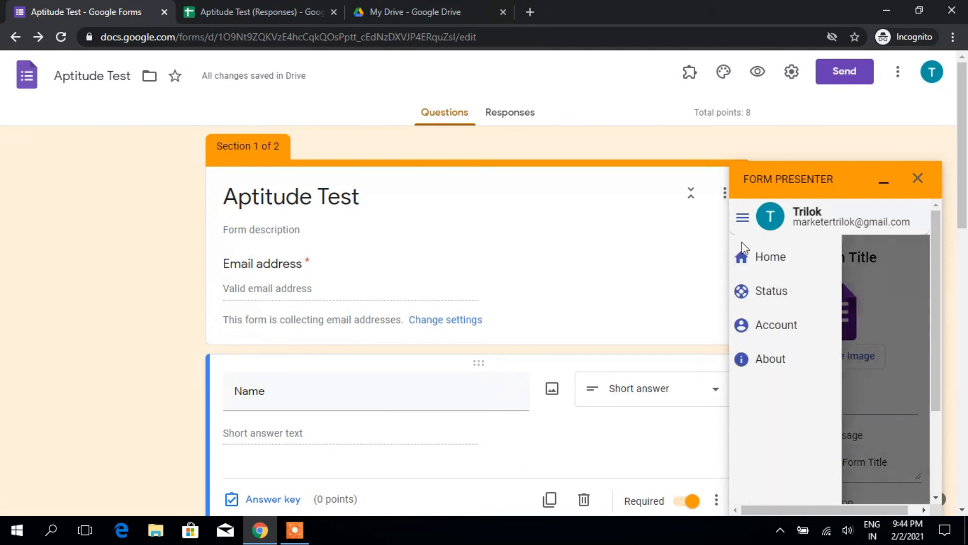
{"action": "left_click", "coordinate": [784, 291]}
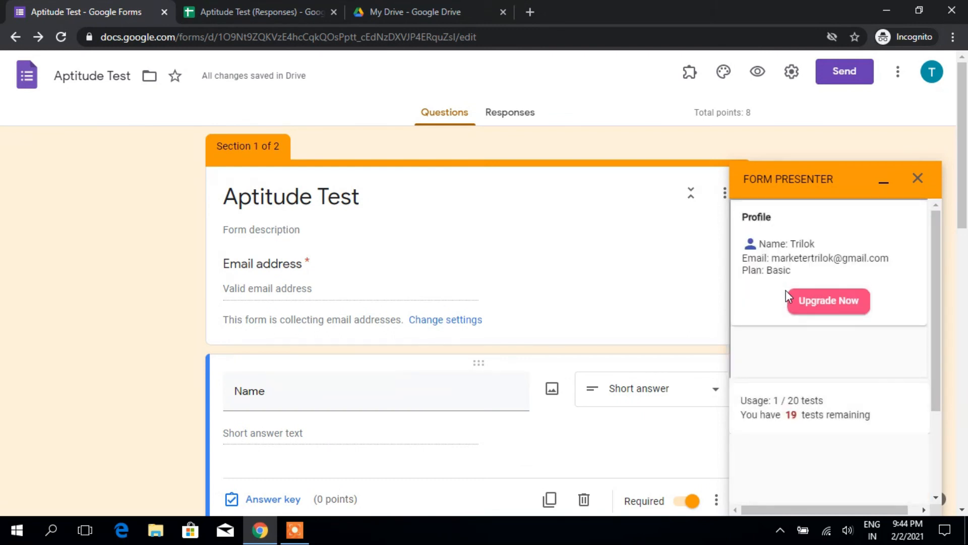
{"action": "left_click", "coordinate": [820, 305]}
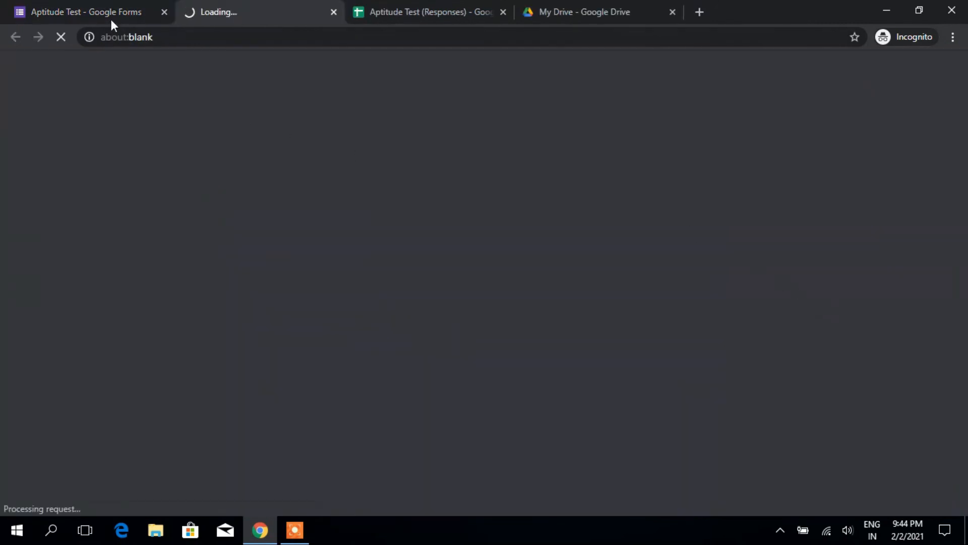
Step: Browse the monthly INR plans from Basic free to Enterprise ₹7500, then return to the form
{"action": "left_click", "coordinate": [112, 20]}
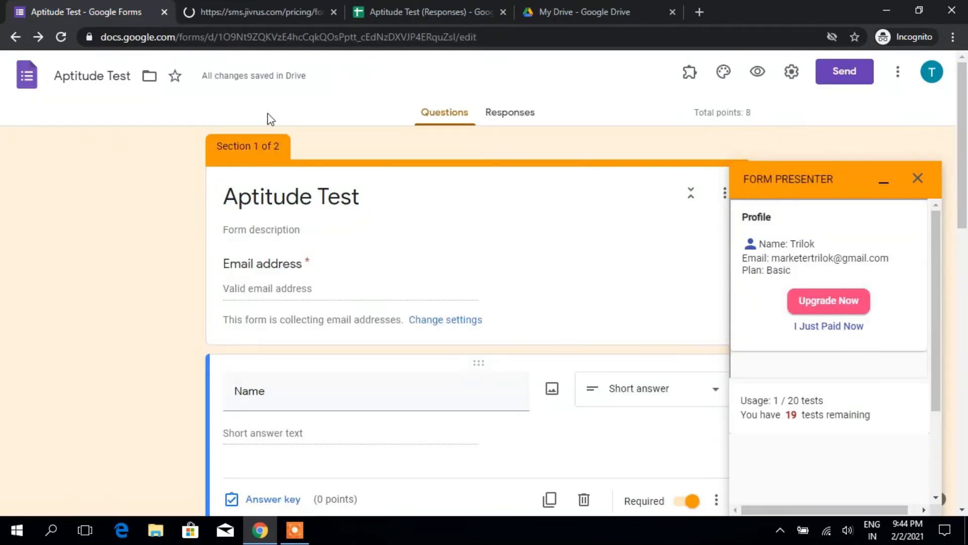
{"action": "left_click", "coordinate": [279, 4]}
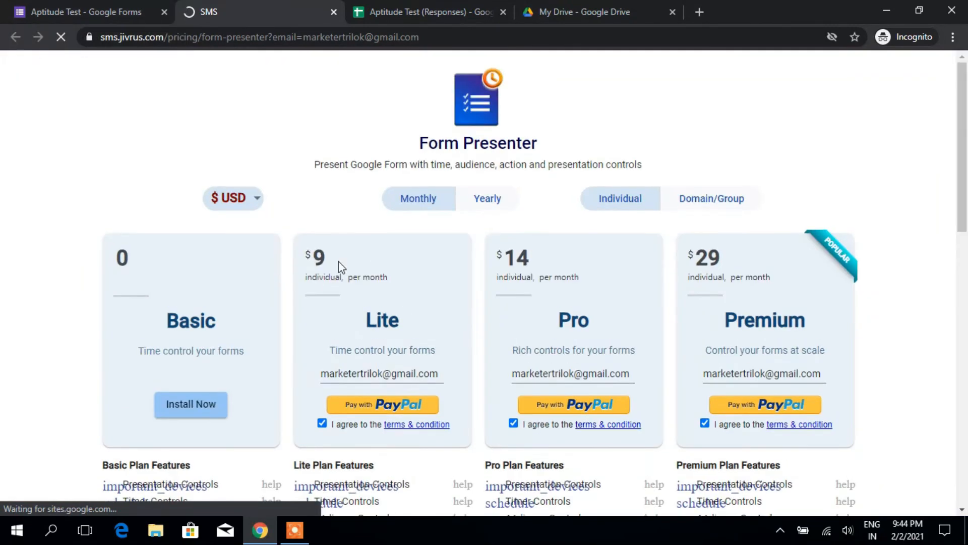
{"action": "scroll", "coordinate": [338, 261], "scroll_direction": "down", "scroll_amount": 1}
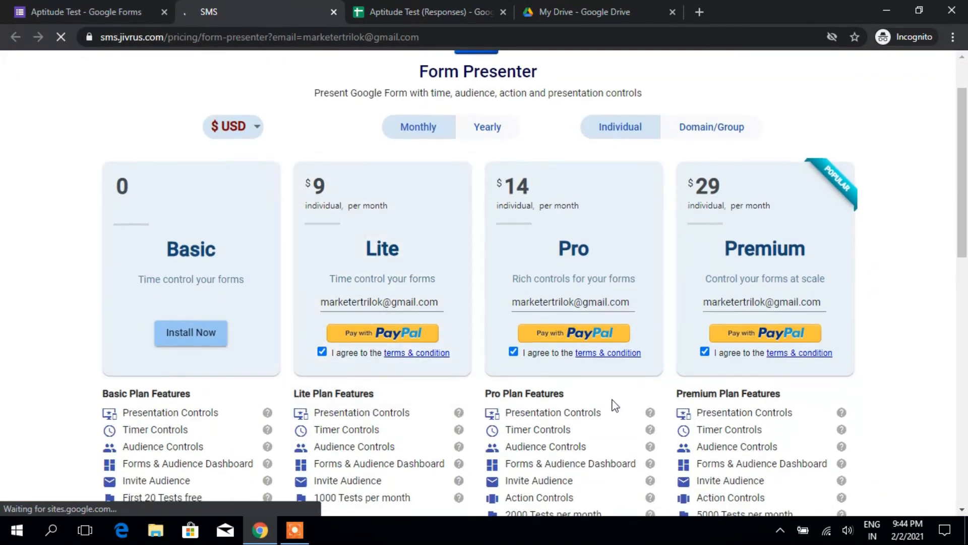
{"action": "scroll", "coordinate": [361, 356], "scroll_direction": "down", "scroll_amount": 3}
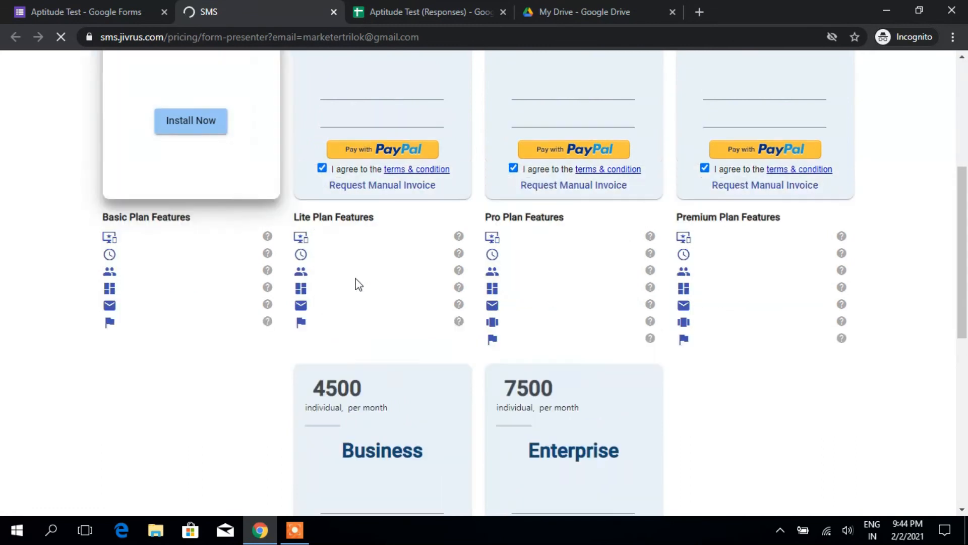
{"action": "scroll", "coordinate": [322, 194], "scroll_direction": "up", "scroll_amount": 3}
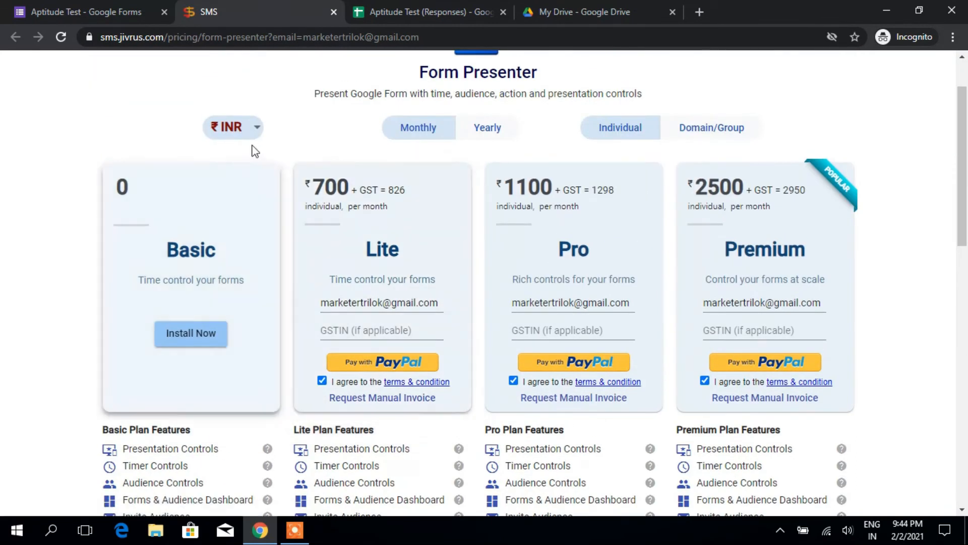
{"action": "scroll", "coordinate": [381, 276], "scroll_direction": "down", "scroll_amount": 2}
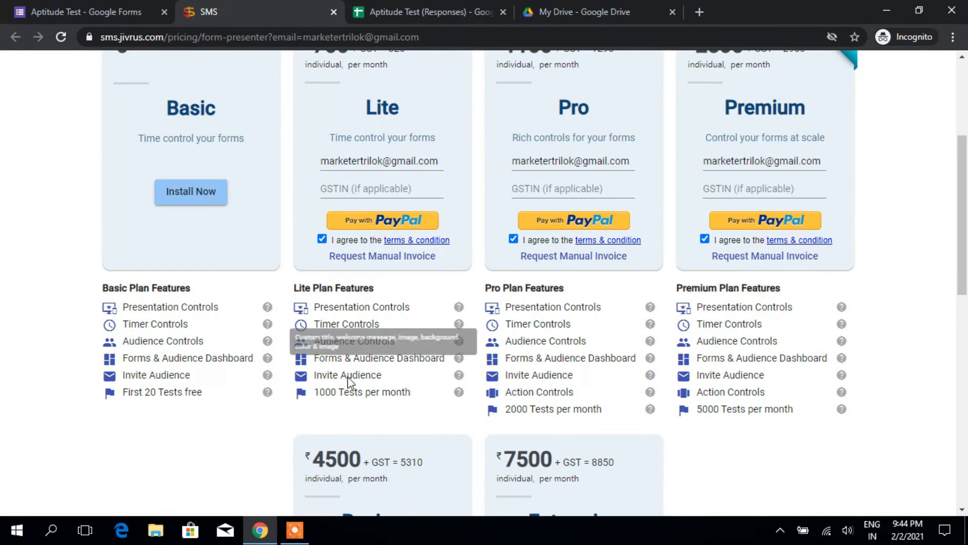
{"action": "mouse_move", "coordinate": [729, 422]}
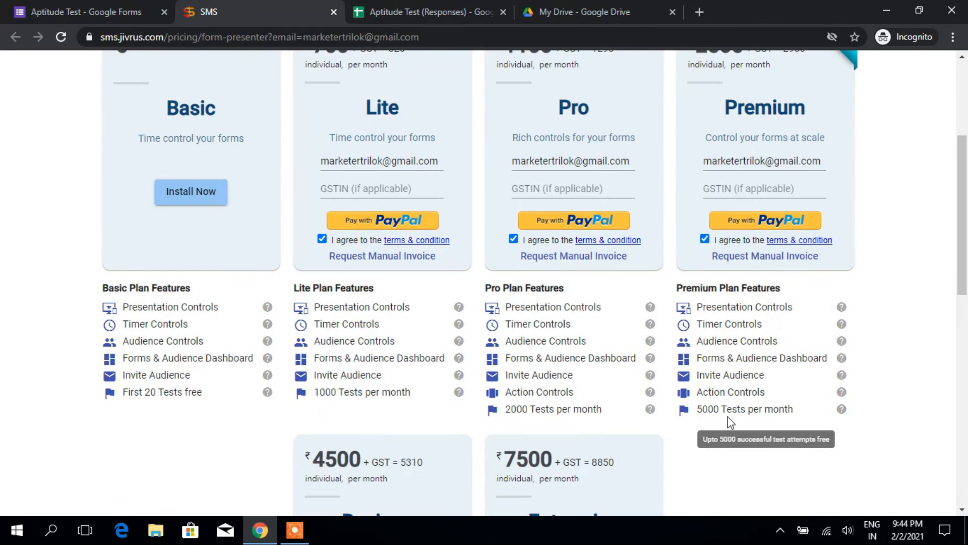
{"action": "scroll", "coordinate": [463, 431], "scroll_direction": "down", "scroll_amount": 4}
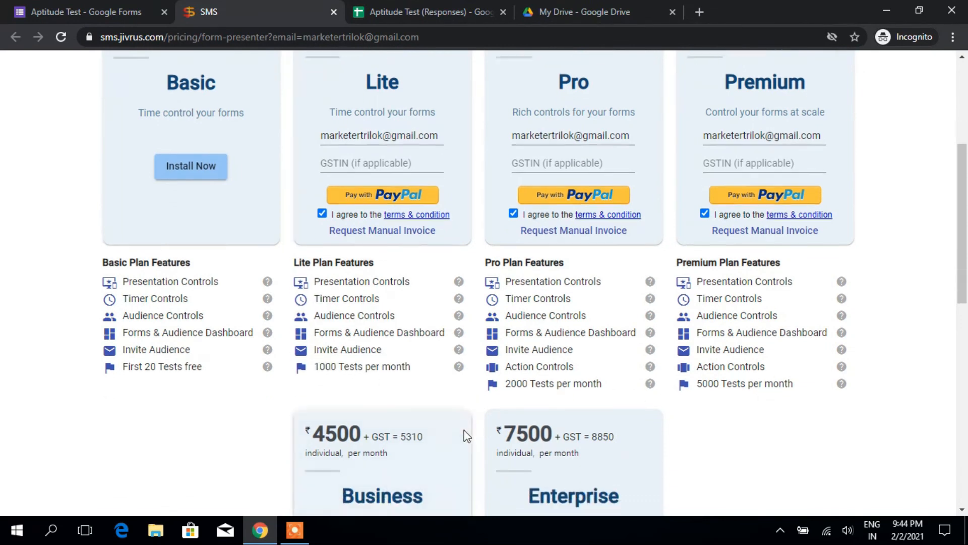
{"action": "scroll", "coordinate": [464, 422], "scroll_direction": "up", "scroll_amount": 8}
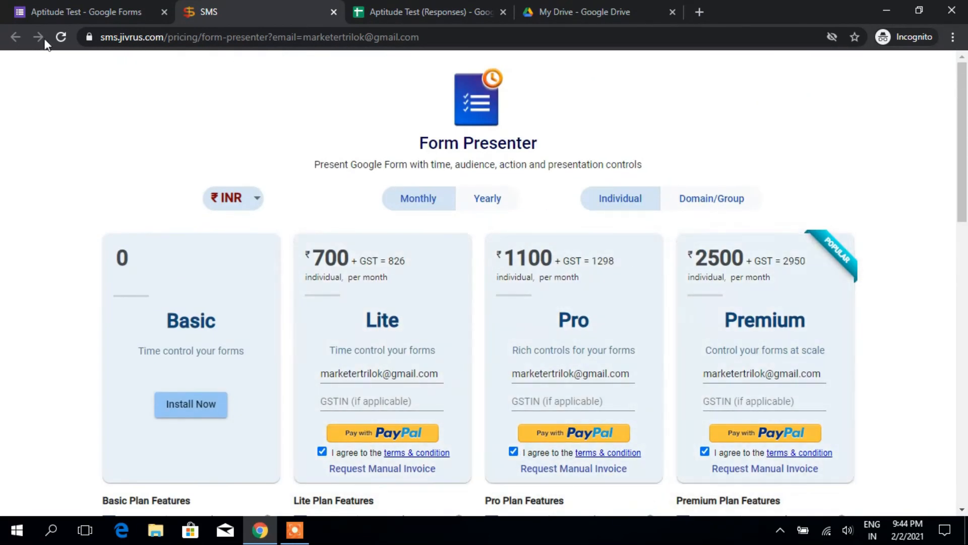
{"action": "scroll", "coordinate": [342, 350], "scroll_direction": "down", "scroll_amount": 2}
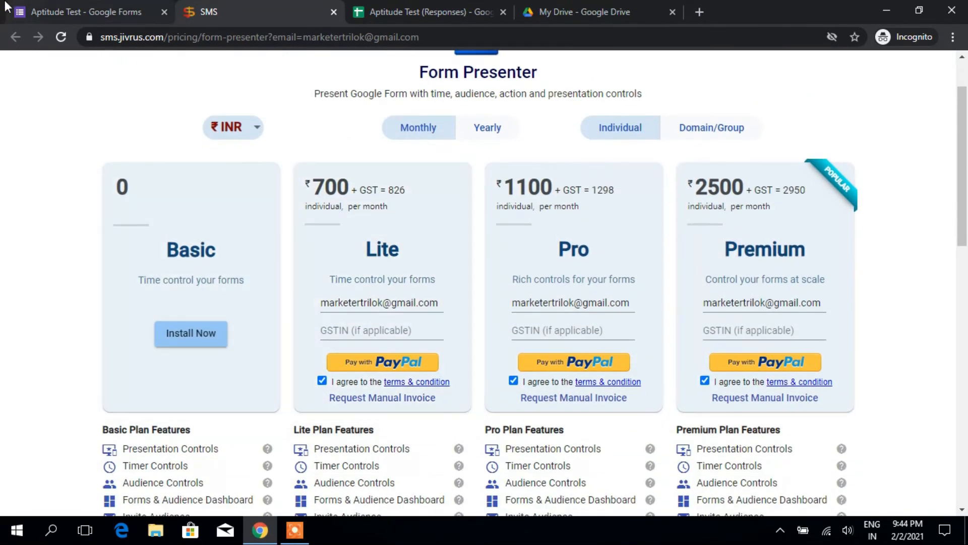
{"action": "key", "text": "ctrl+shift+Tab"}
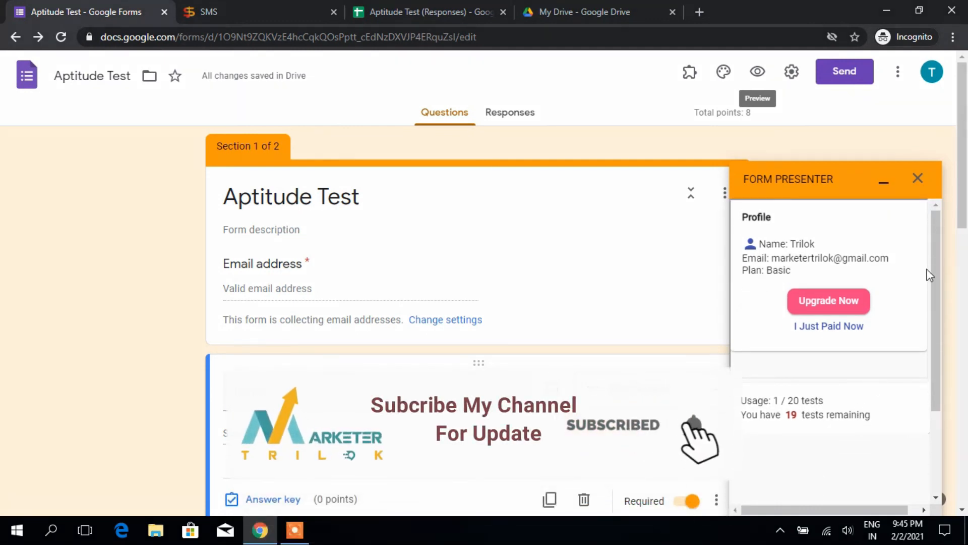
Step: Close the Form Presenter sidebar and choose Add collaborators from the More menu
{"action": "left_click", "coordinate": [917, 180]}
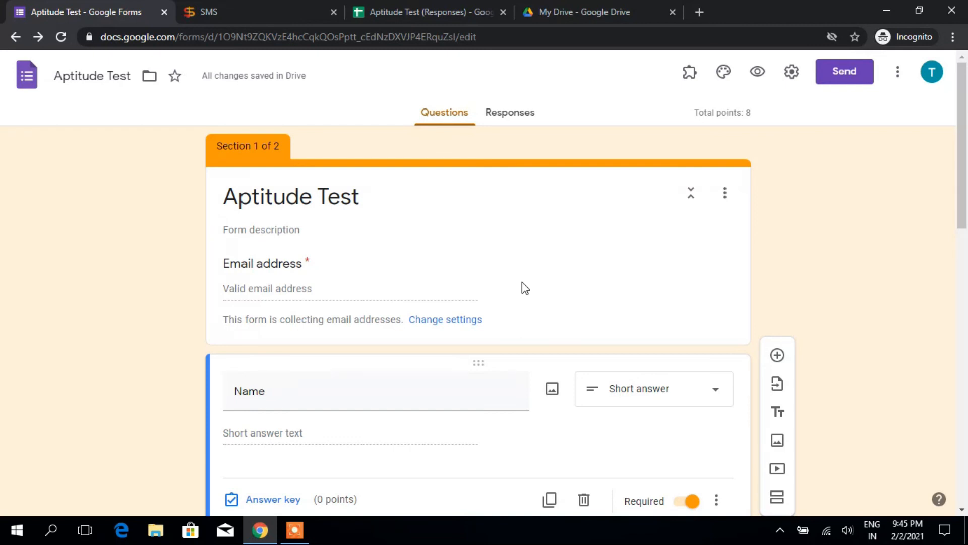
{"action": "left_click", "coordinate": [900, 76]}
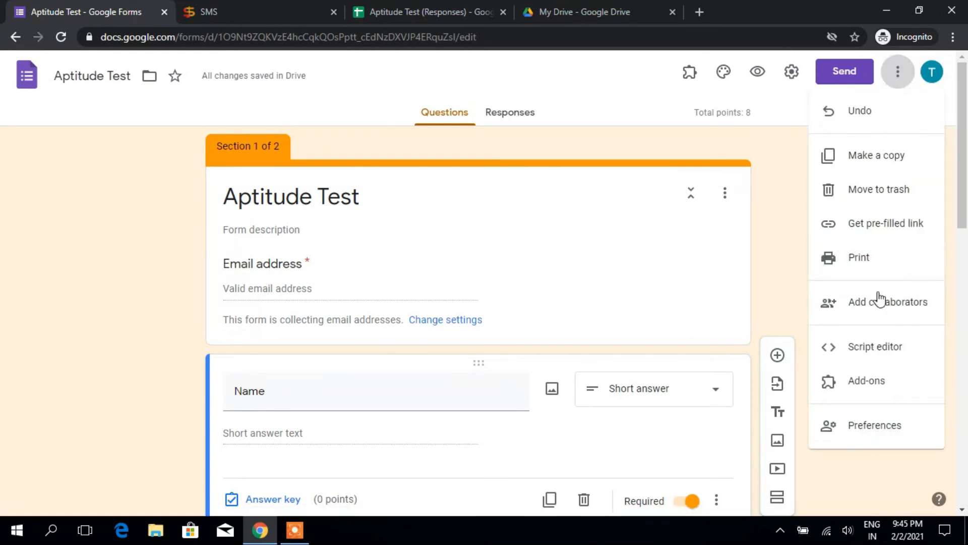
{"action": "left_click", "coordinate": [876, 304]}
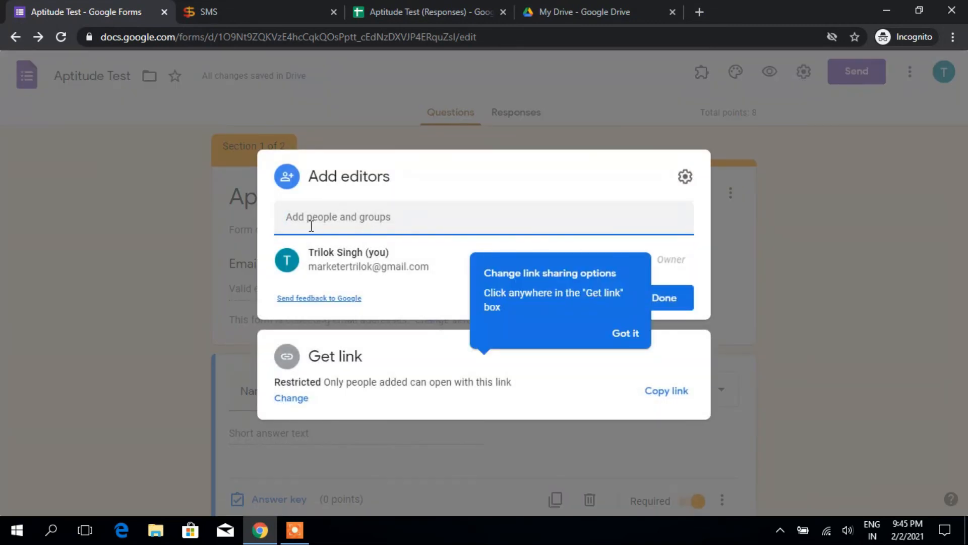
Step: Dismiss the link sharing tip and enter the collaborator's e-mail in Add people, choosing the matching suggestion
{"action": "left_click", "coordinate": [625, 332]}
{"action": "left_click", "coordinate": [361, 226]}
{"action": "type", "text": "t"}
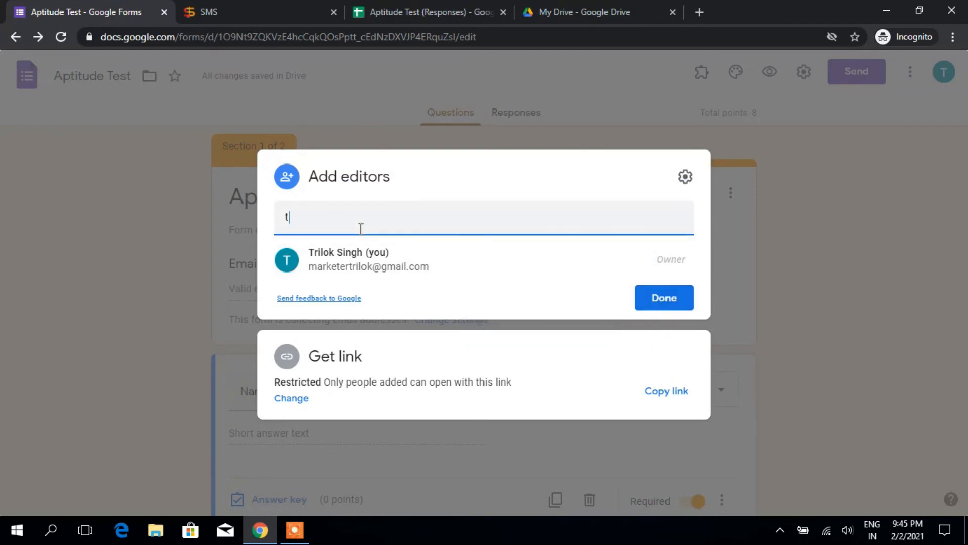
{"action": "type", "text": "ri"}
{"action": "key", "text": "BackSpace"}
{"action": "key", "text": "BackSpace"}
{"action": "key", "text": "BackSpace"}
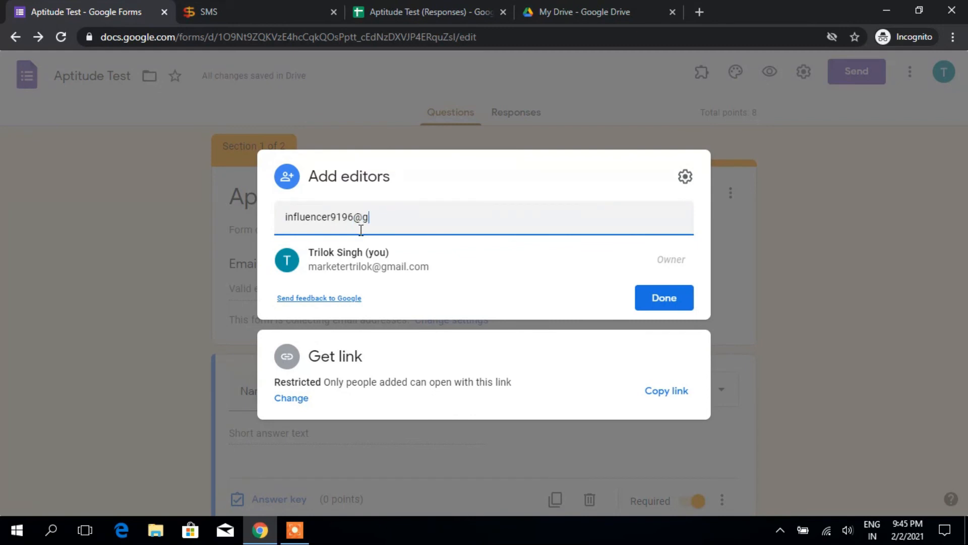
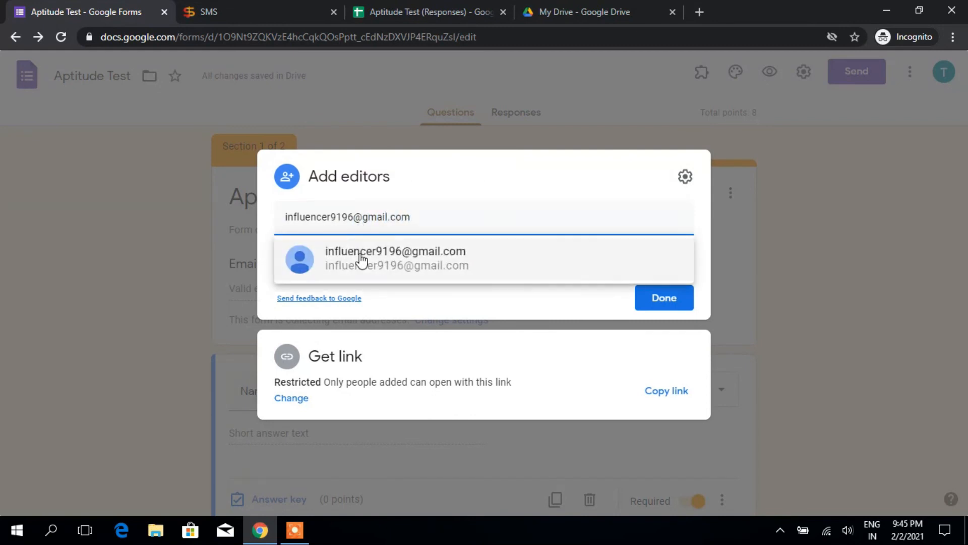
{"action": "left_click", "coordinate": [361, 259]}
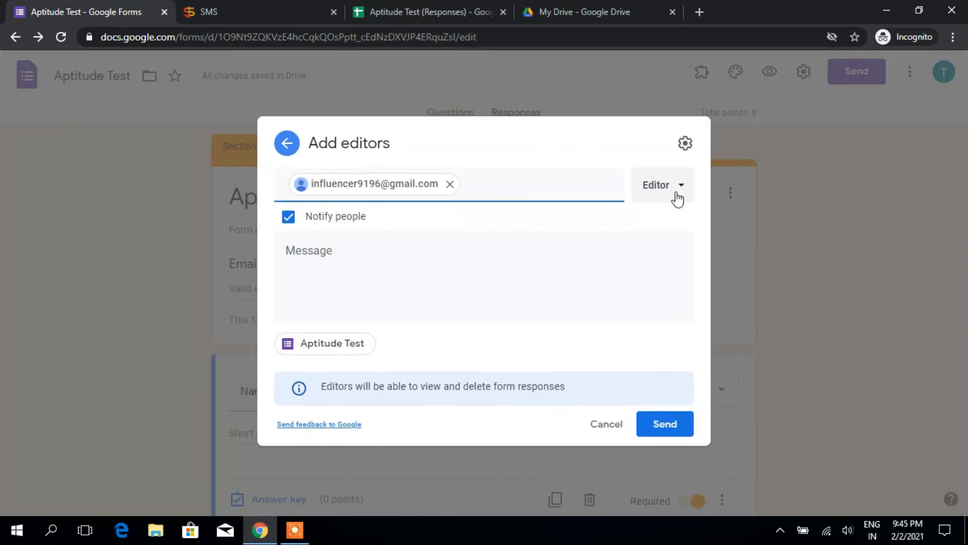
Step: Keep the Editor role, then cancel the invitation and close the Add editors dialog
{"action": "left_click", "coordinate": [678, 198]}
{"action": "left_click", "coordinate": [614, 240]}
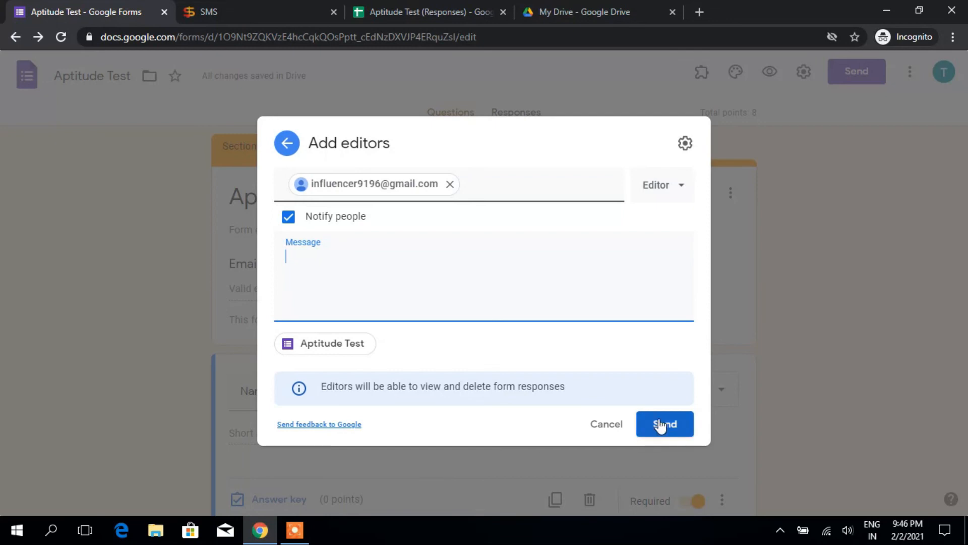
{"action": "left_click", "coordinate": [297, 528]}
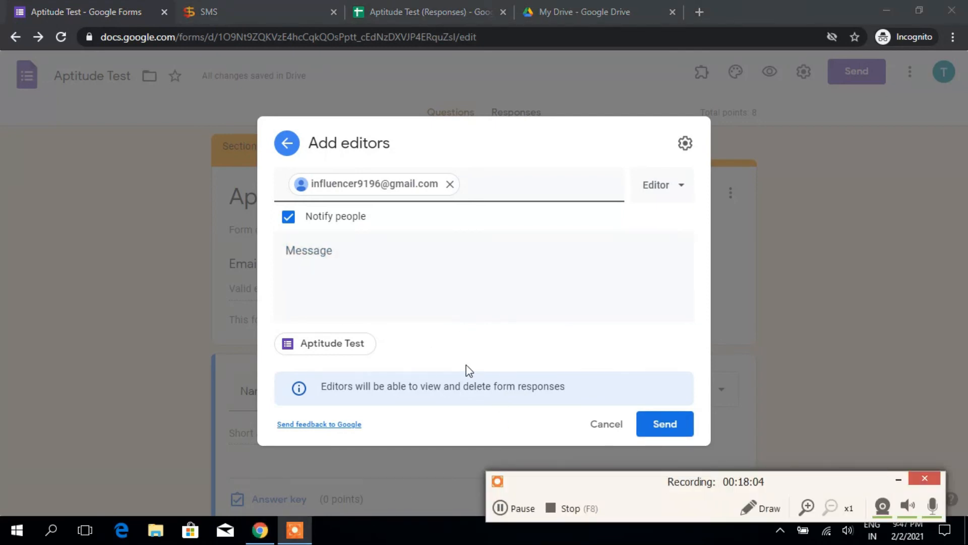
{"action": "left_click", "coordinate": [653, 428]}
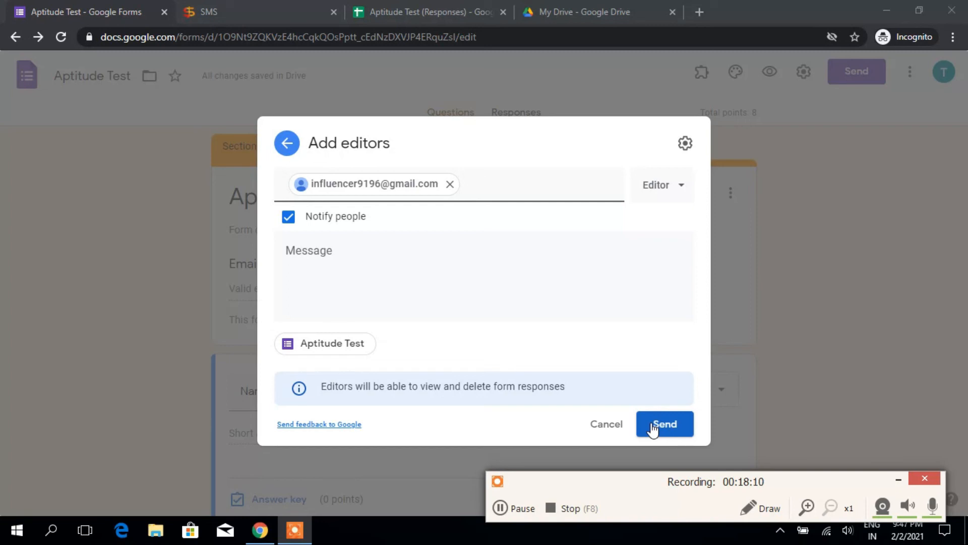
{"action": "left_click", "coordinate": [610, 425]}
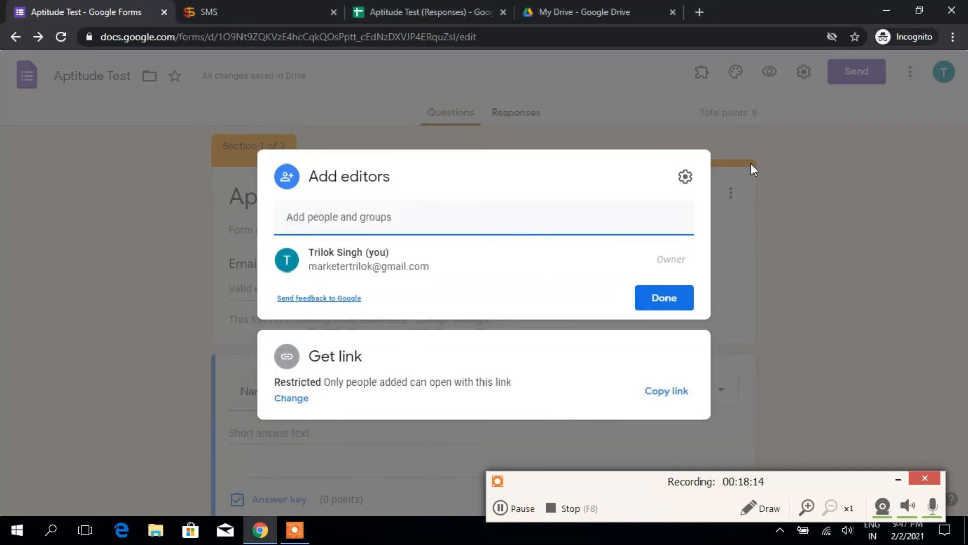
{"action": "left_click", "coordinate": [108, 168]}
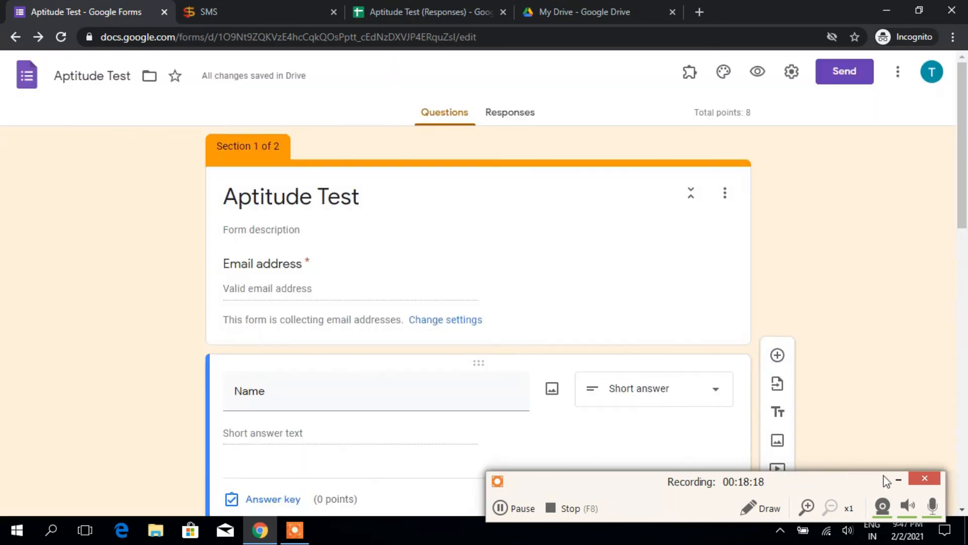
{"action": "left_click", "coordinate": [898, 478]}
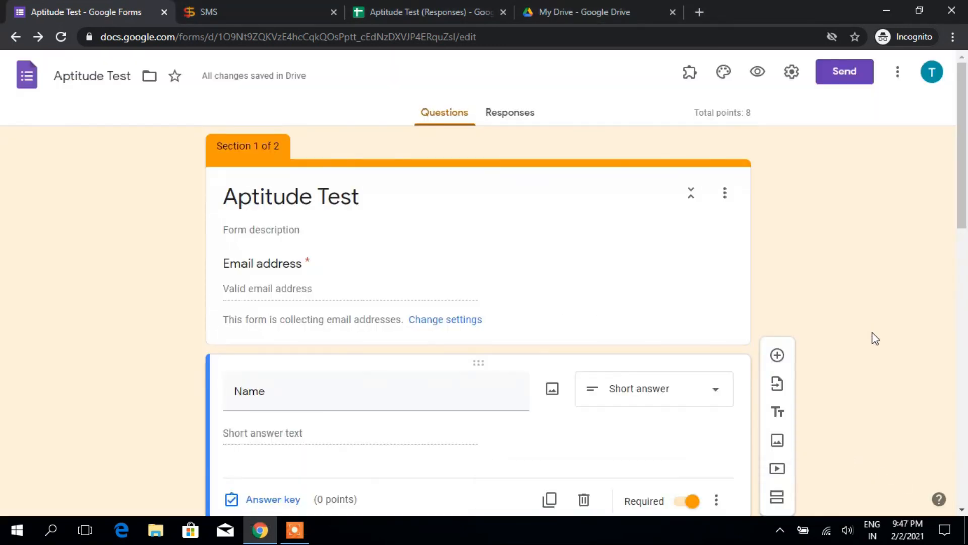